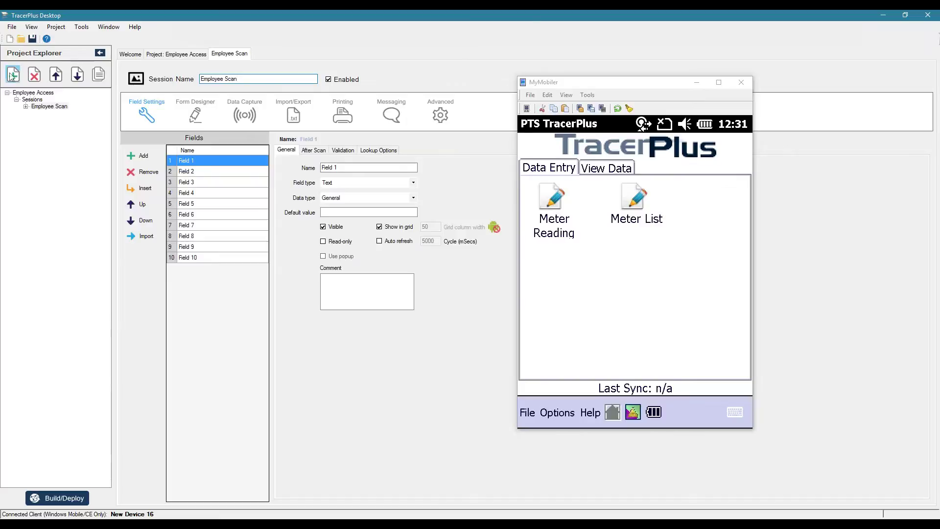
Step: Add a new session and name it Employee List
{"action": "left_click", "coordinate": [38, 113]}
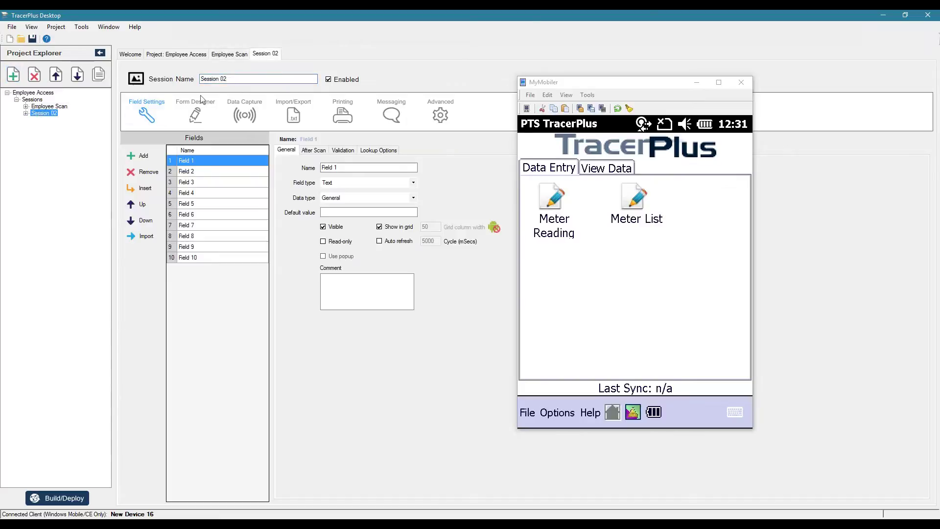
{"action": "left_click_drag", "start_coordinate": [229, 78], "coordinate": [194, 74]}
{"action": "type", "text": "Empoyee List"}
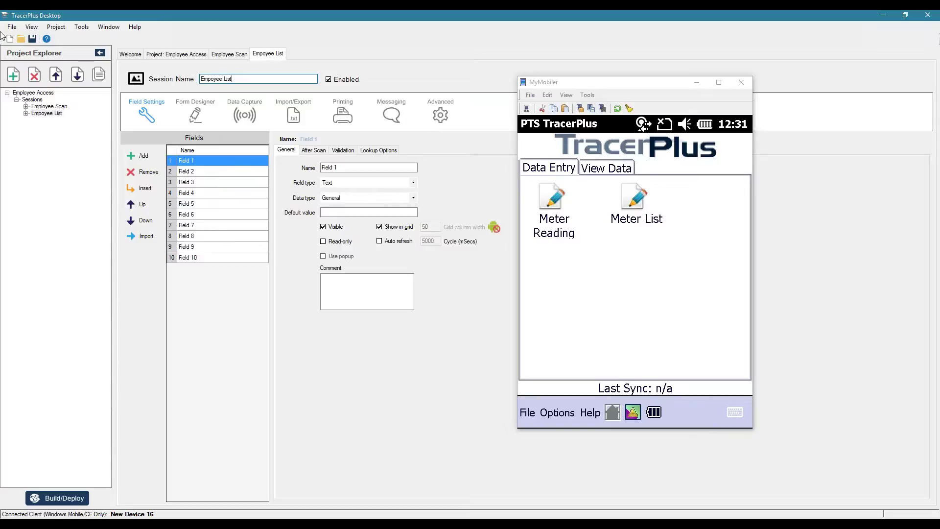
{"action": "left_click", "coordinate": [46, 113]}
{"action": "left_click", "coordinate": [207, 79]}
{"action": "type", "text": "l"}
{"action": "left_click", "coordinate": [255, 79]}
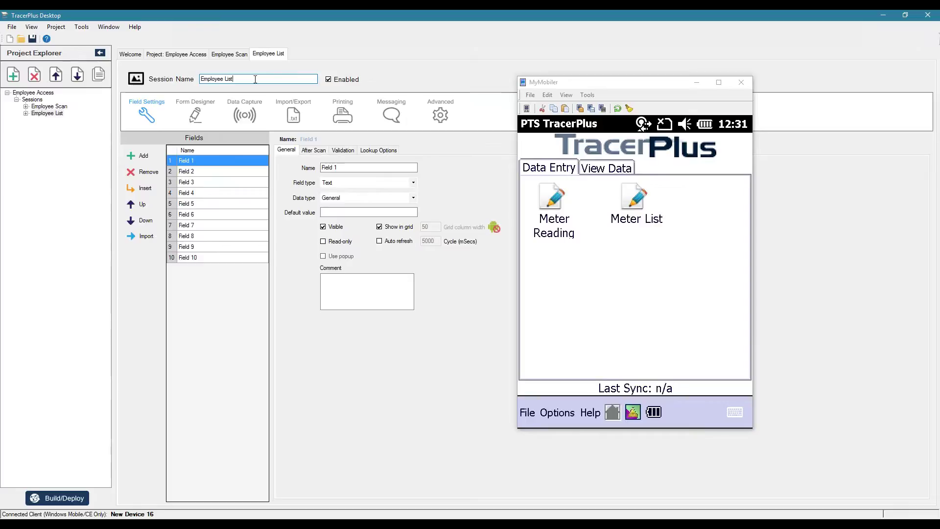
Step: Rename the first three fields to Employee ID, Name and Status
{"action": "left_click", "coordinate": [205, 160]}
{"action": "type", "text": "Emplo"}
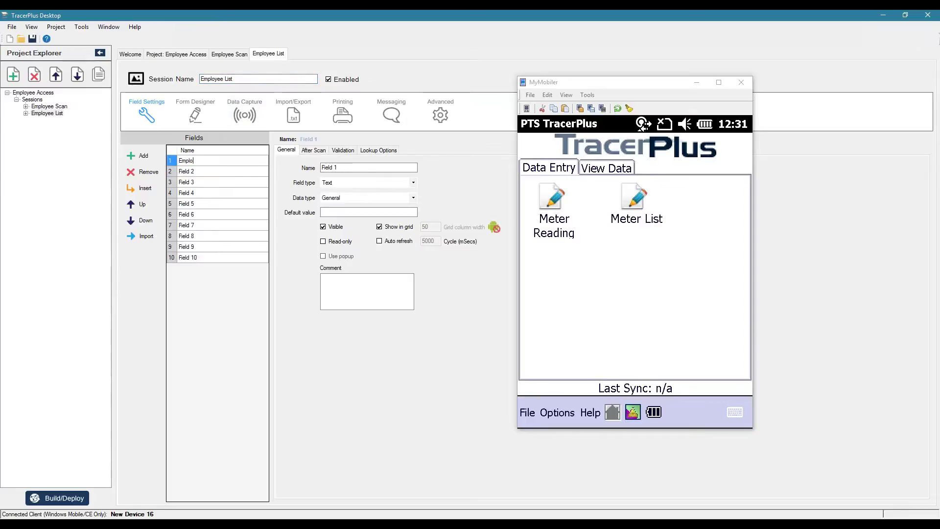
{"action": "type", "text": "yee ID"}
{"action": "key", "text": "Return"}
{"action": "type", "text": "Name"}
{"action": "key", "text": "Return"}
{"action": "type", "text": "A"}
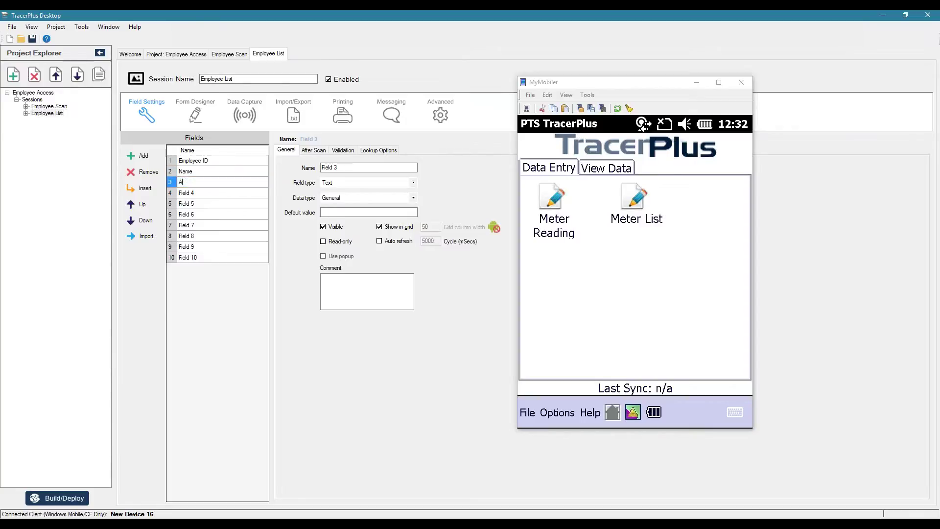
{"action": "type", "text": "ccess"}
{"action": "key", "text": "BackSpace"}
{"action": "key", "text": "BackSpace"}
{"action": "key", "text": "BackSpace"}
{"action": "key", "text": "BackSpace"}
{"action": "key", "text": "BackSpace"}
{"action": "key", "text": "BackSpace"}
{"action": "key", "text": "Return"}
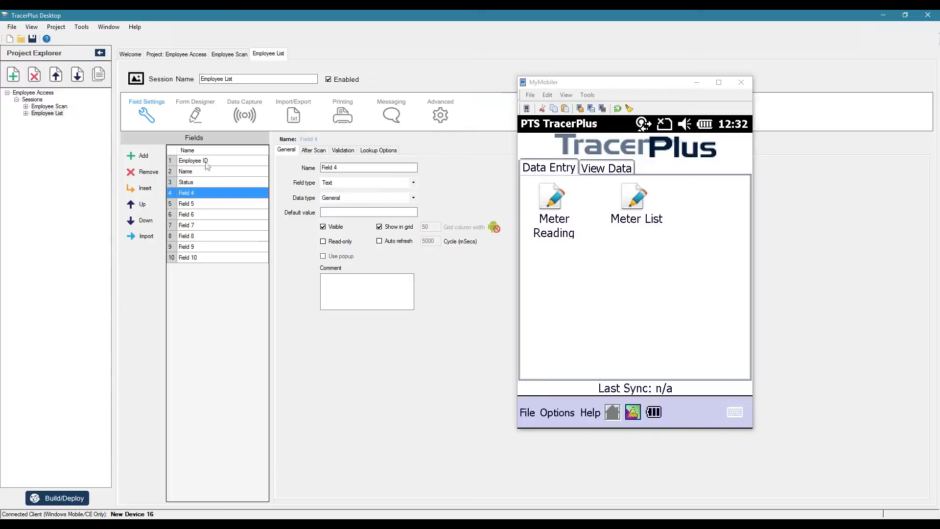
Step: Remove the remaining unused fields after Status
{"action": "left_click", "coordinate": [147, 172]}
{"action": "left_click", "coordinate": [147, 172]}
{"action": "left_click", "coordinate": [147, 172]}
{"action": "left_click", "coordinate": [147, 172]}
{"action": "left_click", "coordinate": [147, 172]}
{"action": "left_click", "coordinate": [147, 172]}
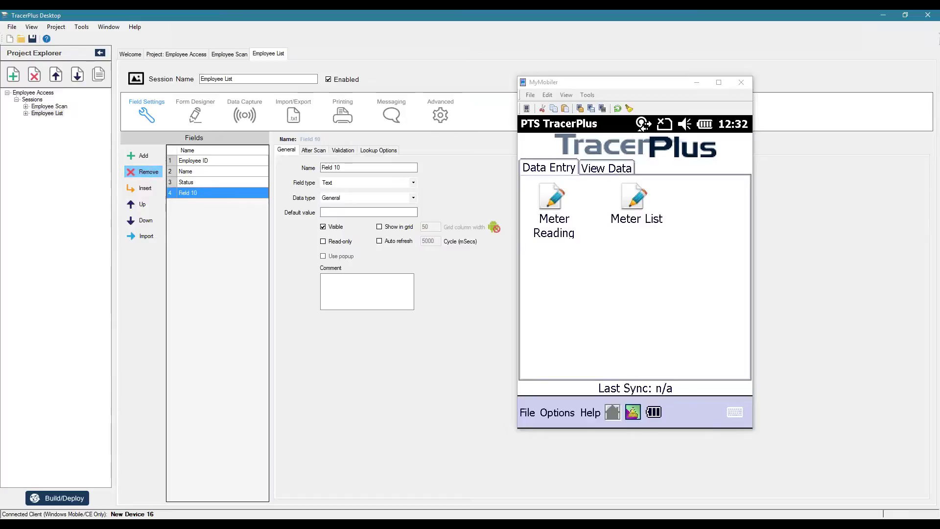
{"action": "left_click", "coordinate": [147, 172]}
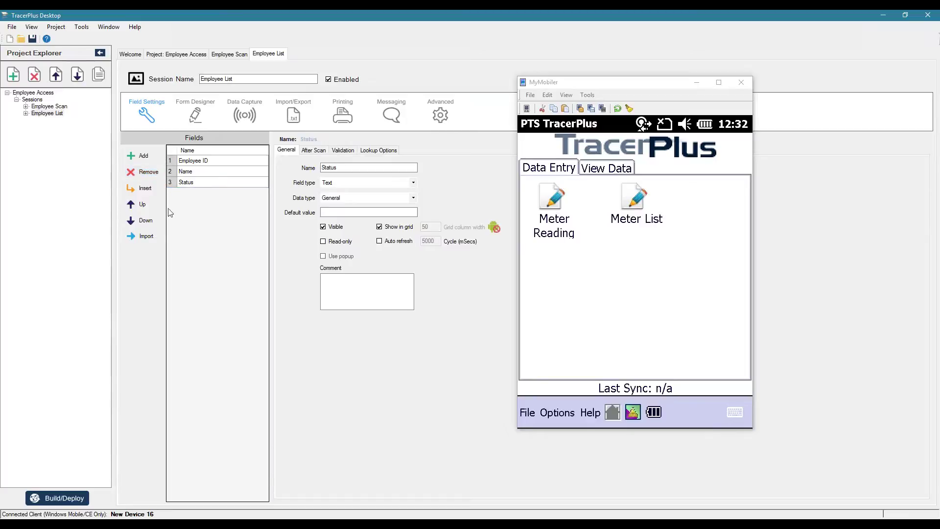
{"action": "left_click", "coordinate": [52, 107]}
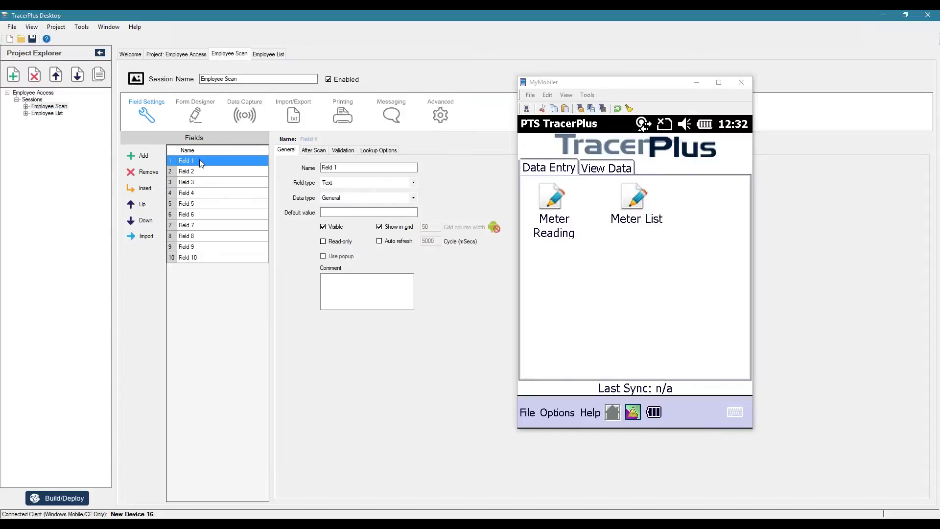
Step: Rename Employee Scan's Fields 1–5 to Employee ID, Name, Status, Location and Date/Time
{"action": "left_click", "coordinate": [200, 161]}
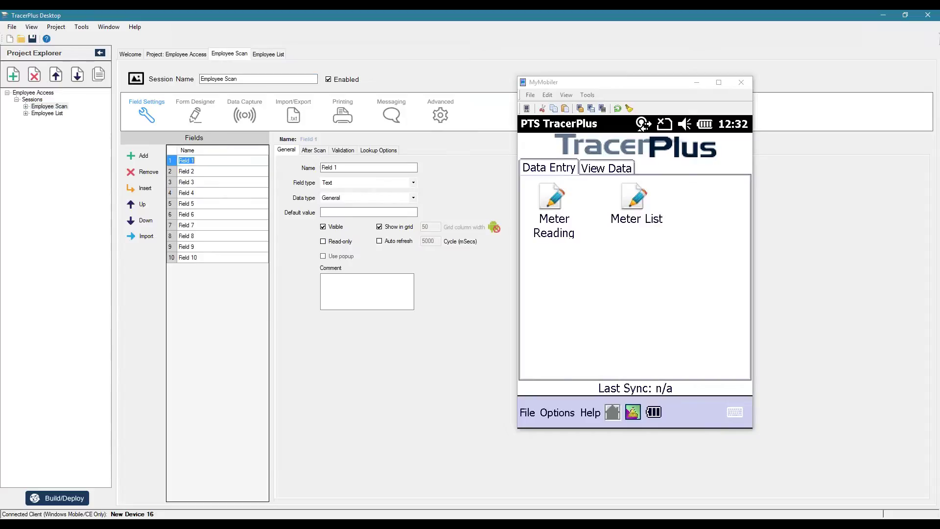
{"action": "type", "text": "Employee ID"}
{"action": "key", "text": "Return"}
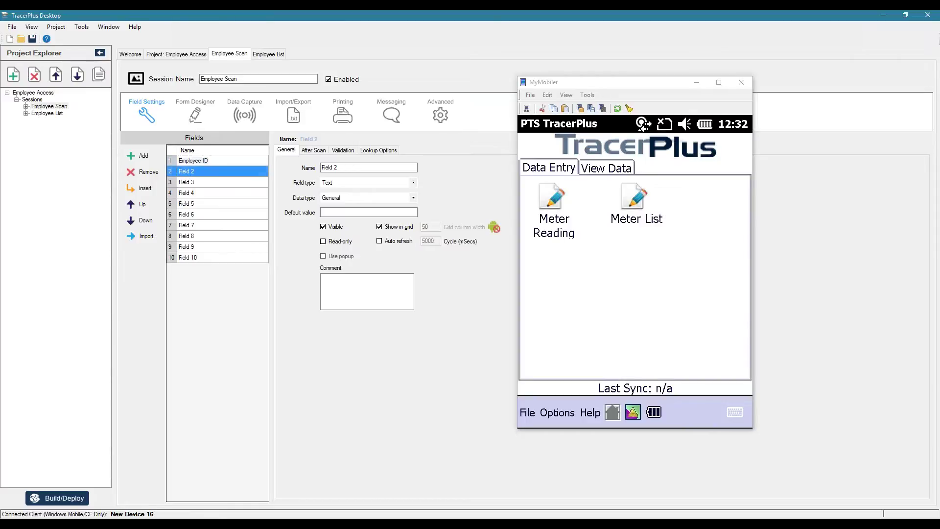
{"action": "type", "text": "Name"}
{"action": "key", "text": "Return"}
{"action": "type", "text": "Status"}
{"action": "key", "text": "Return"}
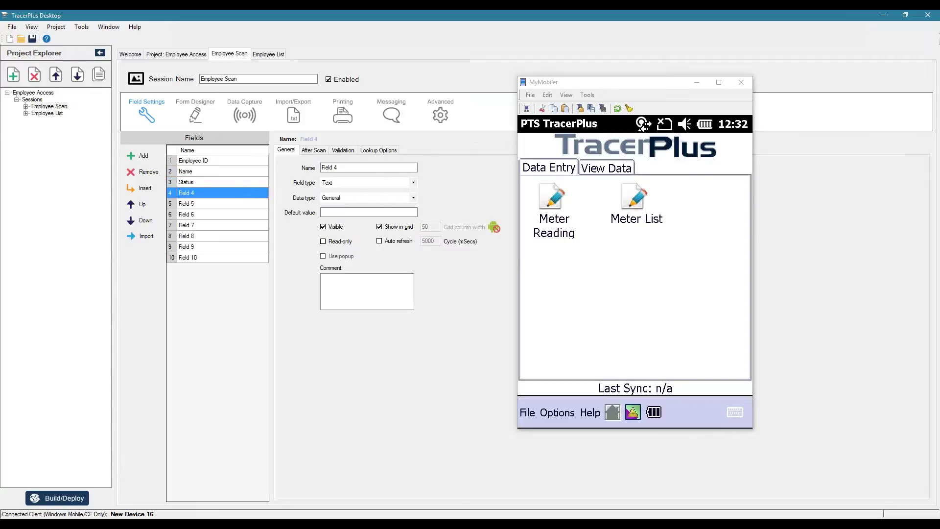
{"action": "type", "text": "Location"}
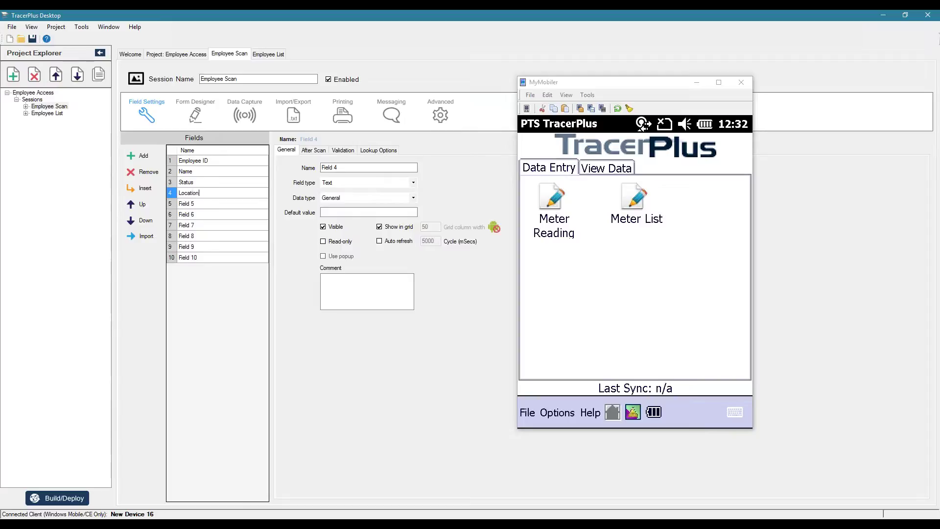
{"action": "key", "text": "Return"}
{"action": "type", "text": "Date/Time"}
{"action": "key", "text": "Return"}
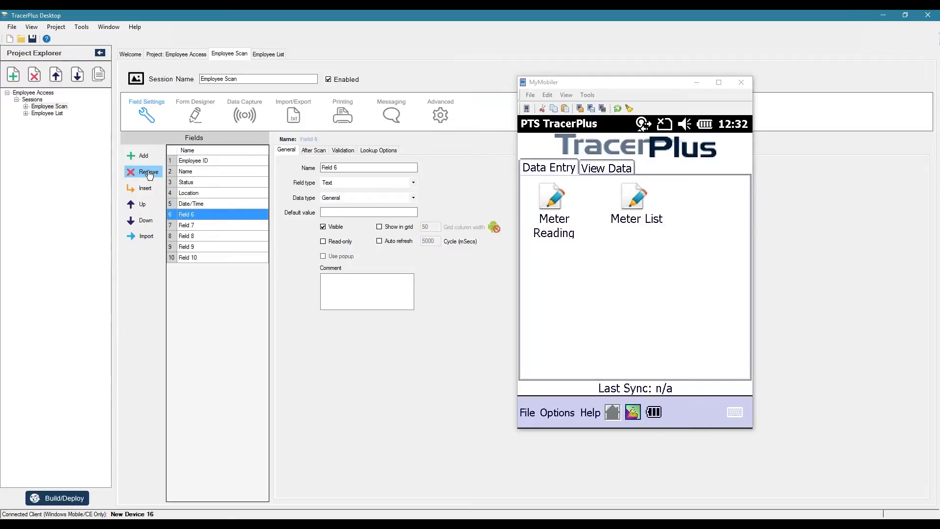
Step: Remove the unused Fields 6 through 10
{"action": "double_click", "coordinate": [149, 172]}
{"action": "double_click", "coordinate": [149, 172]}
{"action": "left_click", "coordinate": [148, 172]}
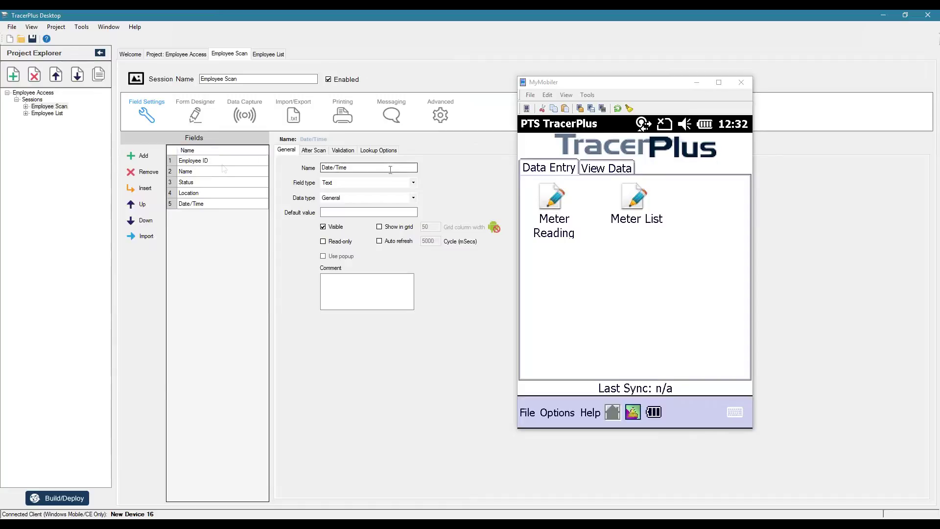
Step: Make Name look up from Employee List by Employee ID, with an 'Employee Doesn…' not-found value
{"action": "left_click", "coordinate": [189, 174]}
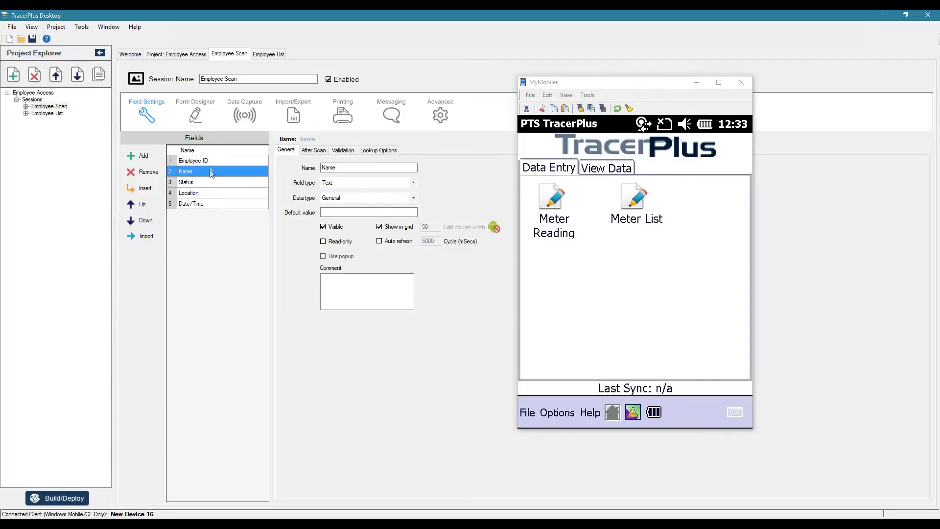
{"action": "left_click", "coordinate": [209, 165]}
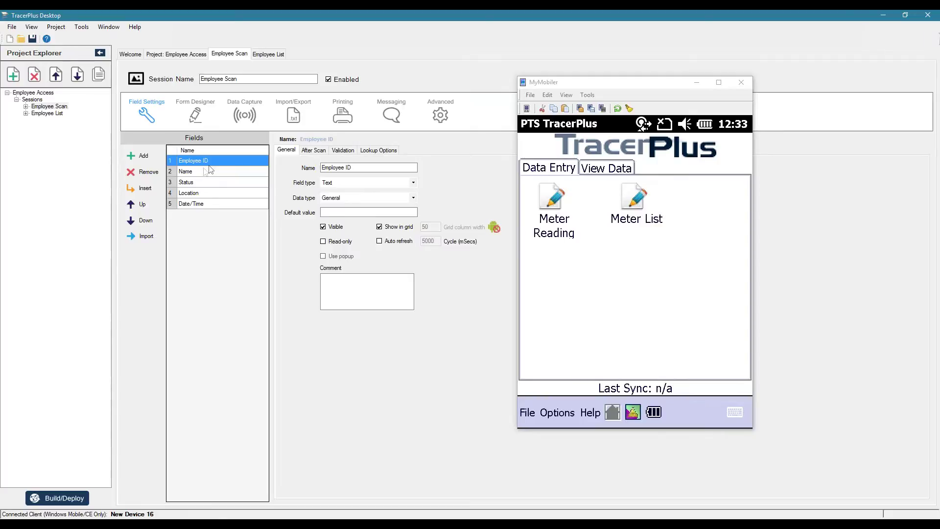
{"action": "left_click", "coordinate": [188, 171]}
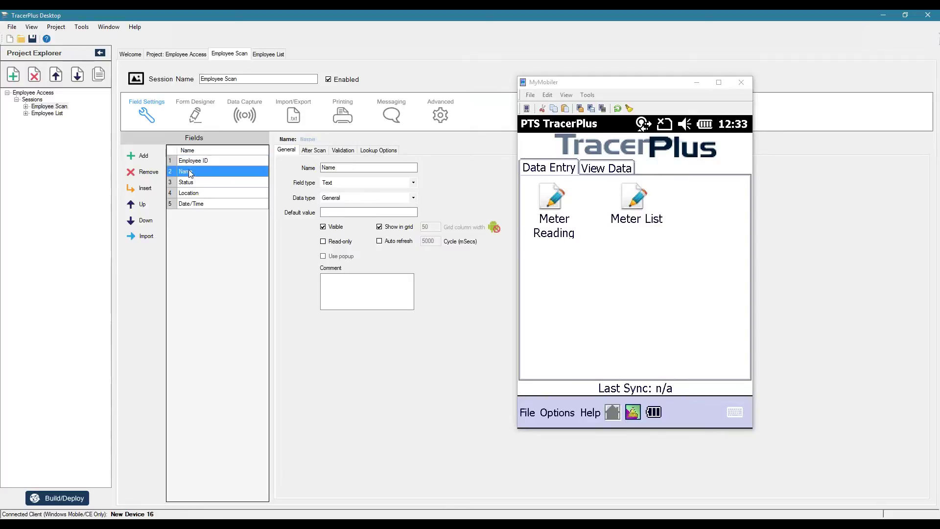
{"action": "left_click", "coordinate": [387, 151]}
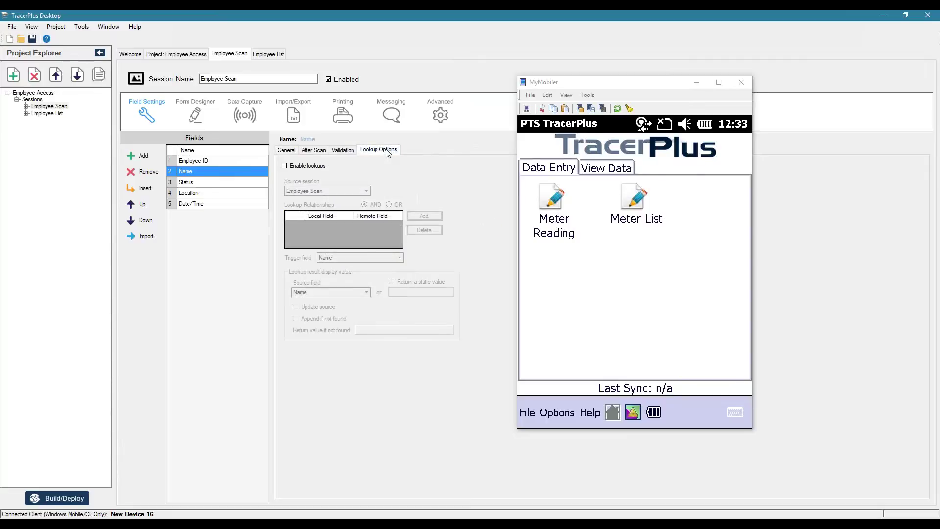
{"action": "left_click", "coordinate": [285, 166]}
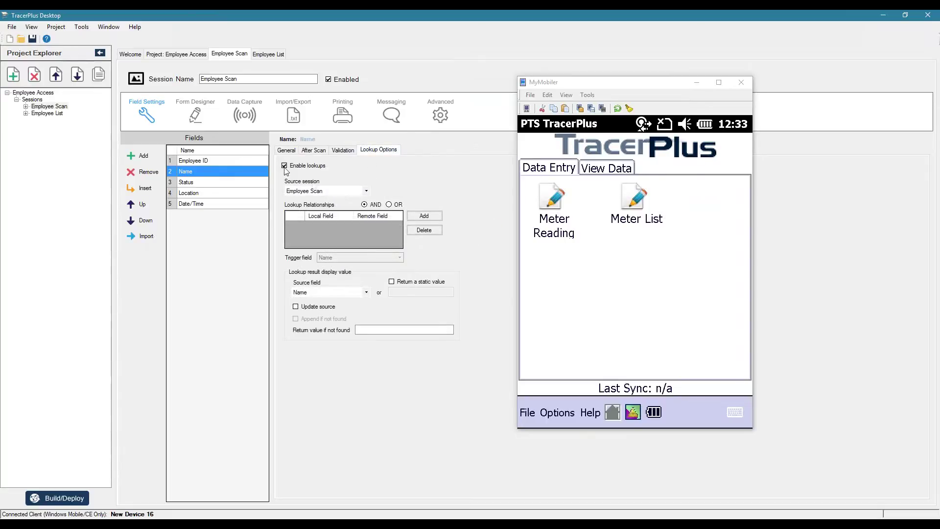
{"action": "left_click", "coordinate": [367, 192]}
{"action": "left_click", "coordinate": [312, 209]}
{"action": "left_click", "coordinate": [436, 216]}
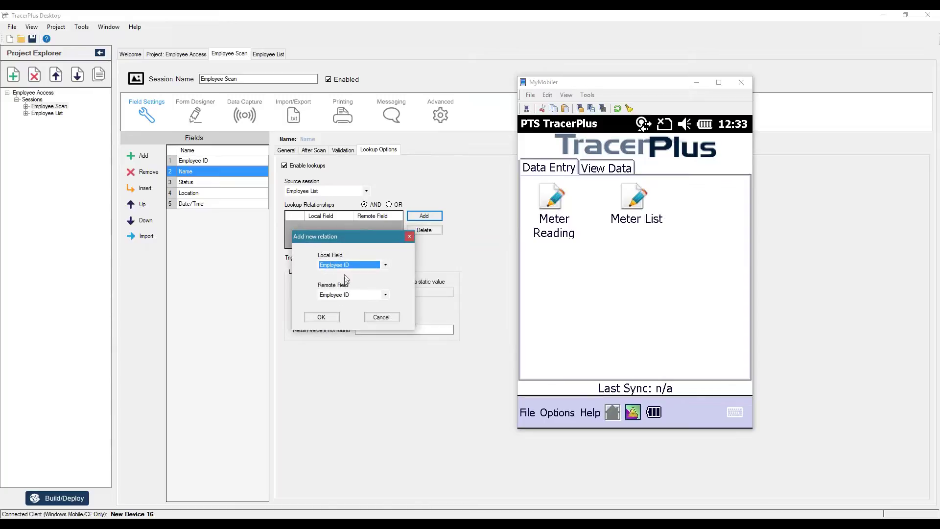
{"action": "left_click", "coordinate": [322, 317]}
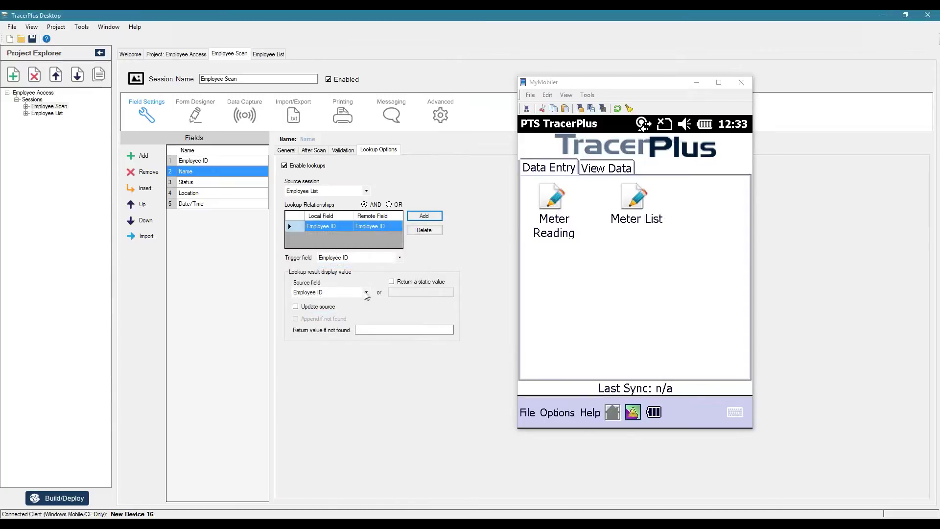
{"action": "left_click", "coordinate": [366, 293]}
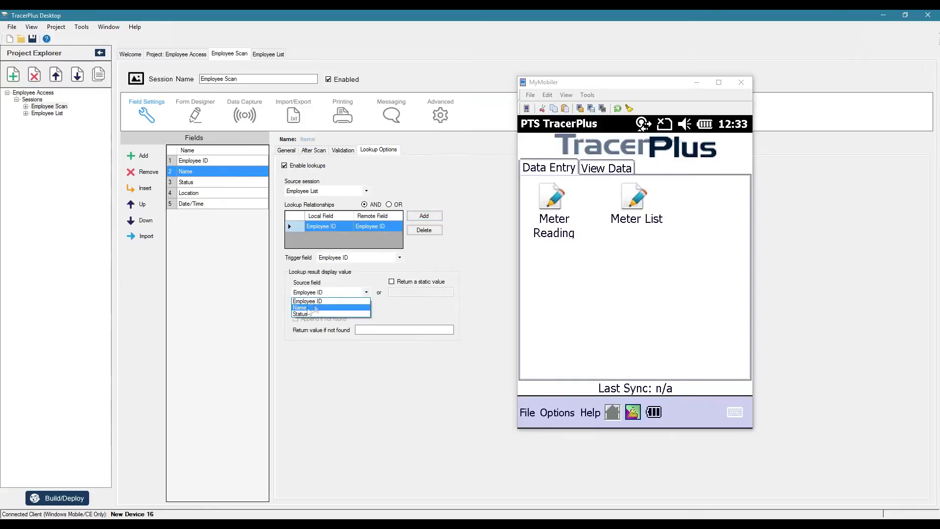
{"action": "left_click", "coordinate": [308, 307]}
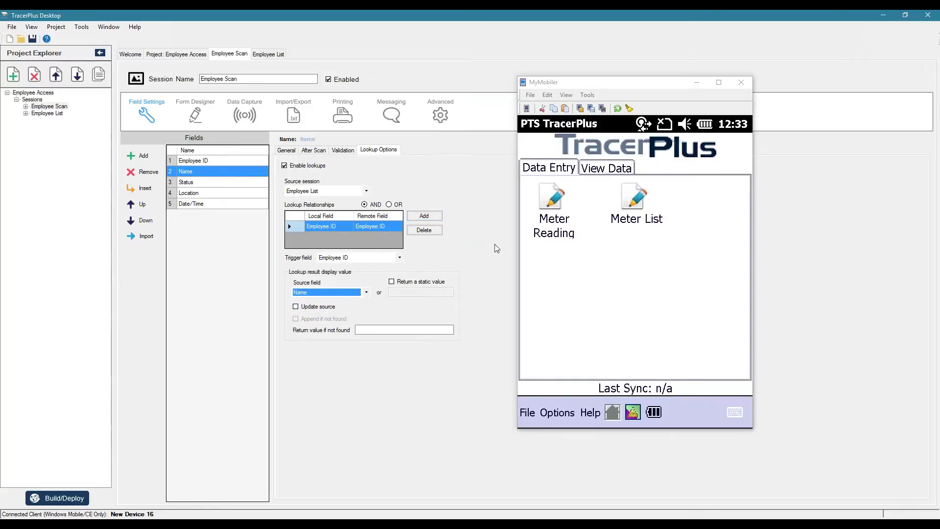
{"action": "left_click", "coordinate": [378, 330]}
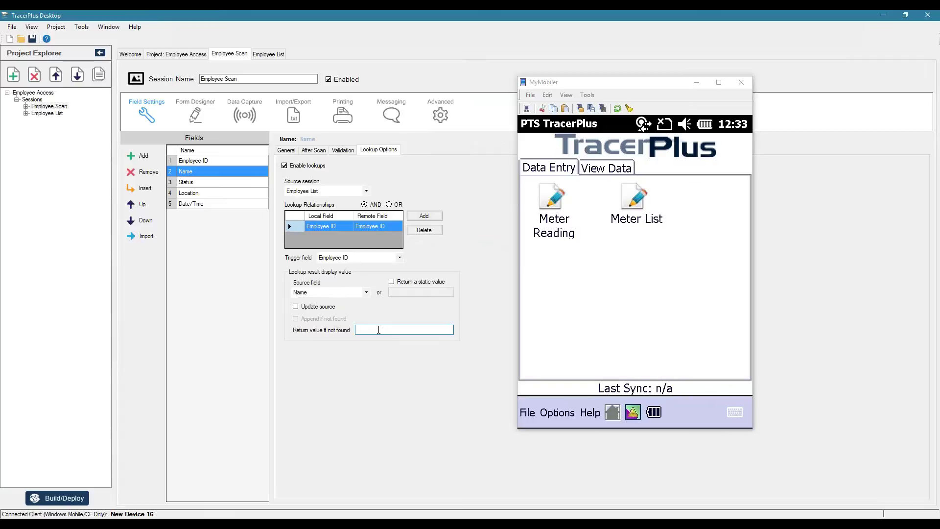
{"action": "type", "text": "Employee Doesn't Exist"}
Step: Make Status look up its value from Employee List, matched on Employee ID
{"action": "left_click", "coordinate": [208, 182]}
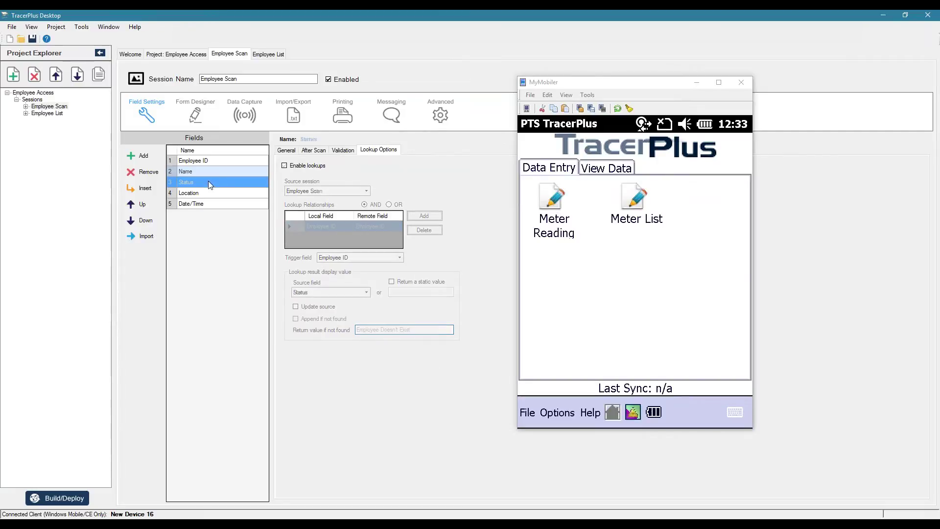
{"action": "left_click", "coordinate": [285, 165]}
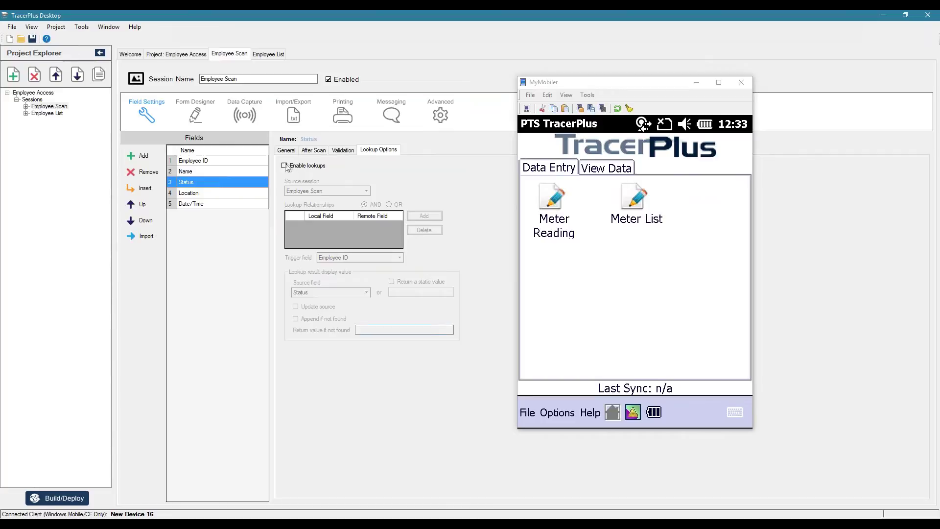
{"action": "left_click", "coordinate": [313, 191]}
{"action": "left_click", "coordinate": [314, 206]}
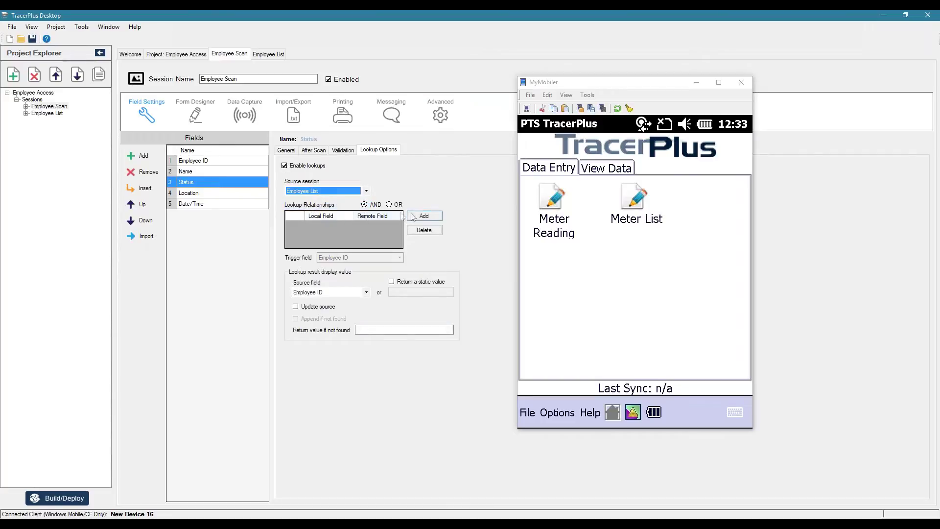
{"action": "left_click", "coordinate": [424, 215]}
{"action": "left_click", "coordinate": [438, 301]}
{"action": "left_click", "coordinate": [343, 292]}
{"action": "left_click", "coordinate": [306, 314]}
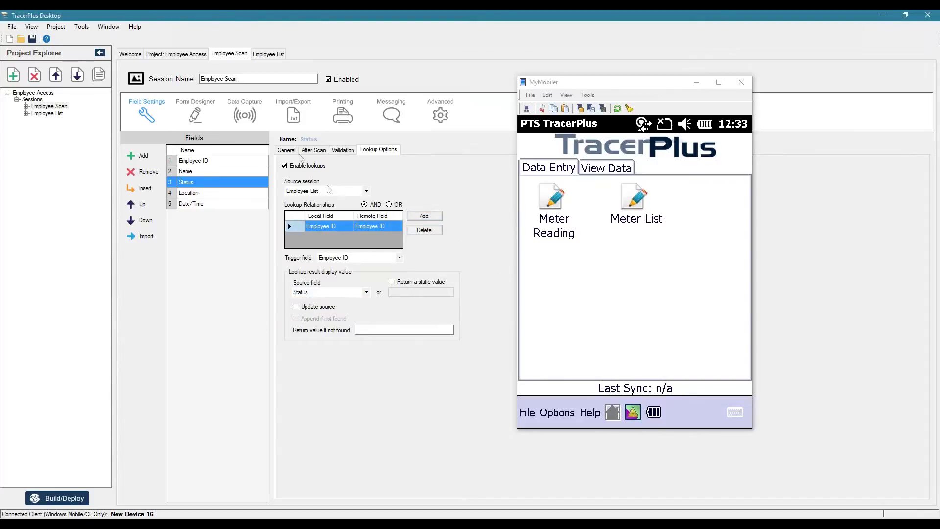
{"action": "left_click", "coordinate": [287, 150]}
{"action": "left_click", "coordinate": [201, 196]}
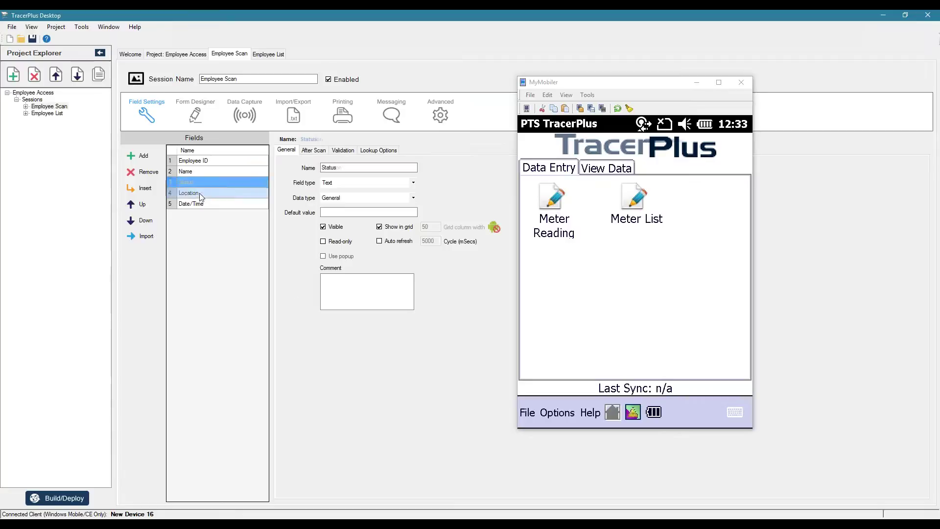
Step: Change Location to a Drop Down field and add Cafeteria as its first item
{"action": "left_click", "coordinate": [360, 183]}
{"action": "left_click", "coordinate": [352, 192]}
{"action": "left_click", "coordinate": [426, 150]}
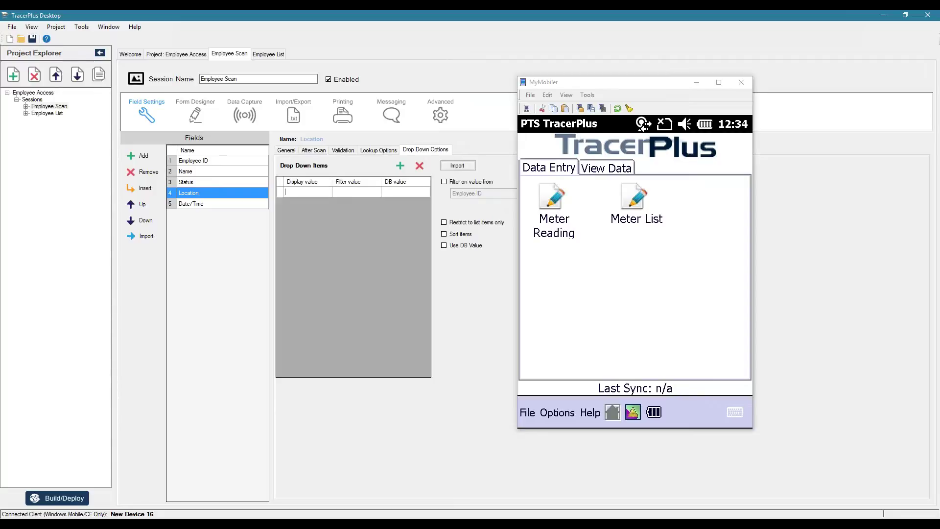
{"action": "type", "text": "Cafeteria"}
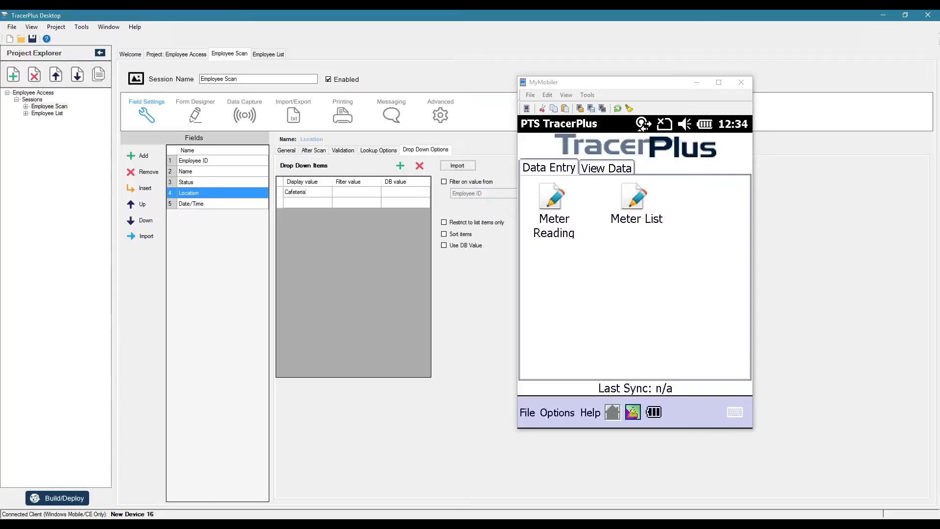
{"action": "key", "text": "Return"}
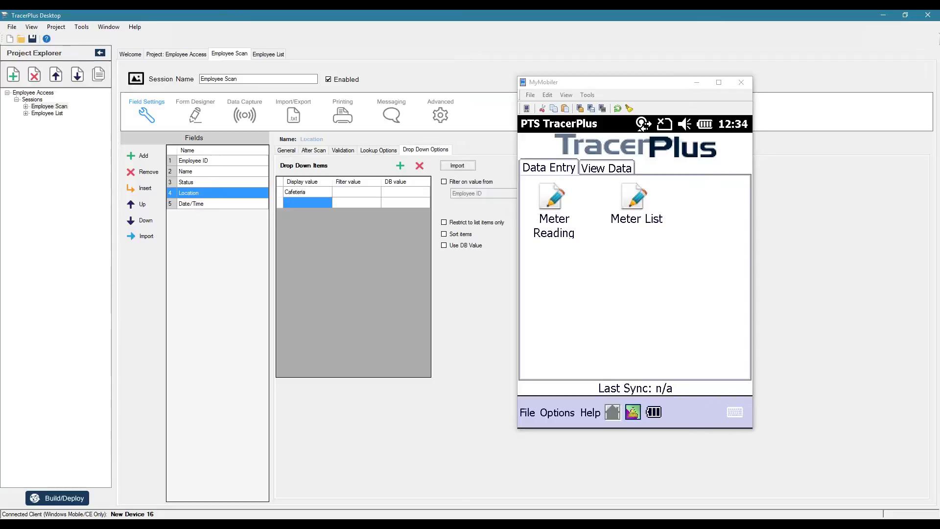
{"action": "left_click", "coordinate": [296, 192]}
{"action": "left_click", "coordinate": [296, 192]}
{"action": "left_click", "coordinate": [295, 190]}
Step: Add Shipping, Reception, Conference 1 and Conference 2 to Location's drop-down list
{"action": "key", "text": "Down"}
{"action": "type", "text": "Ship"}
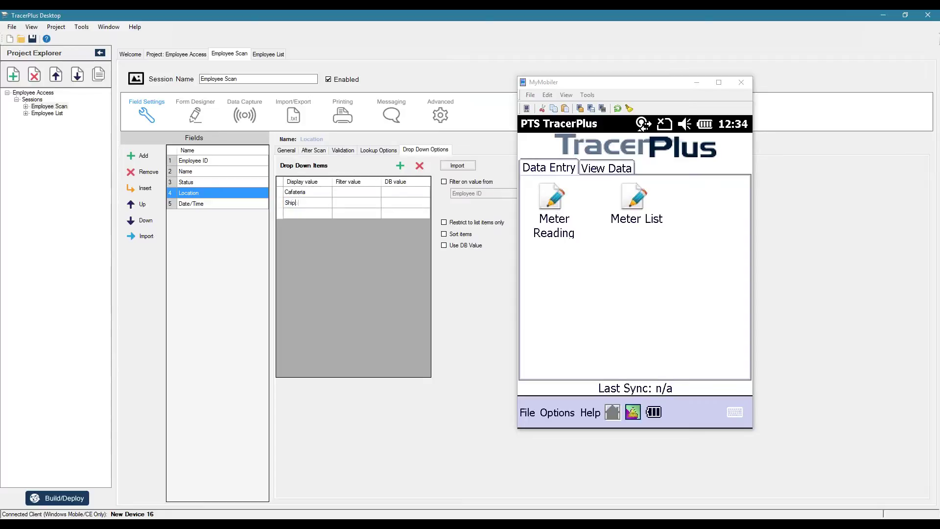
{"action": "type", "text": "ping"}
{"action": "key", "text": "Down"}
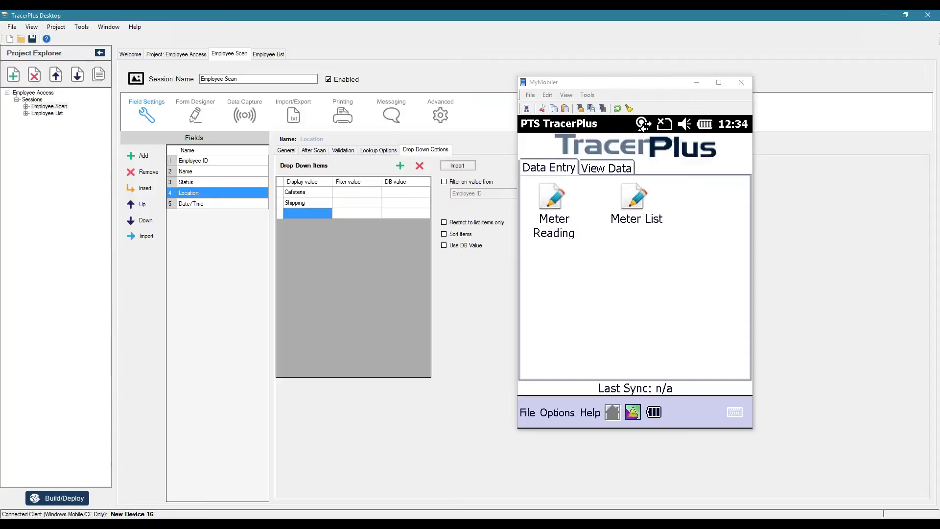
{"action": "type", "text": "Reception"}
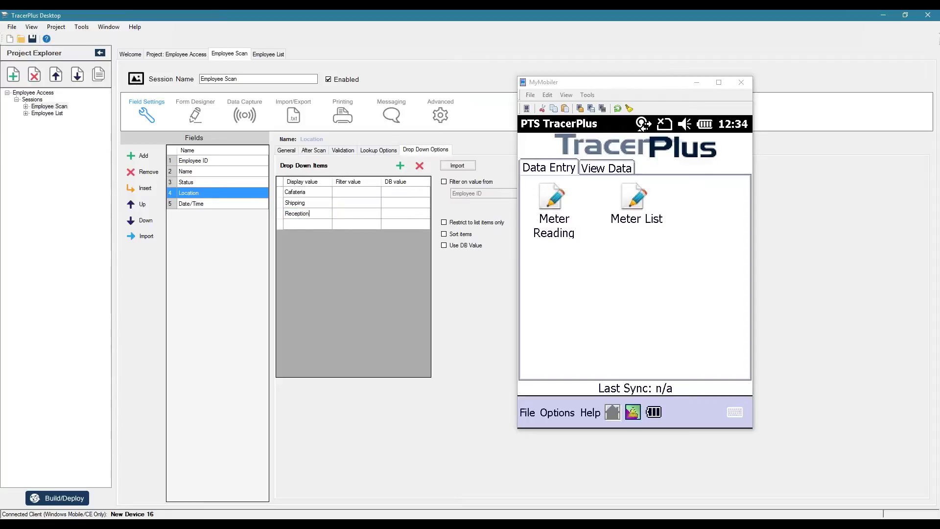
{"action": "left_click", "coordinate": [307, 224]}
{"action": "type", "text": "C"}
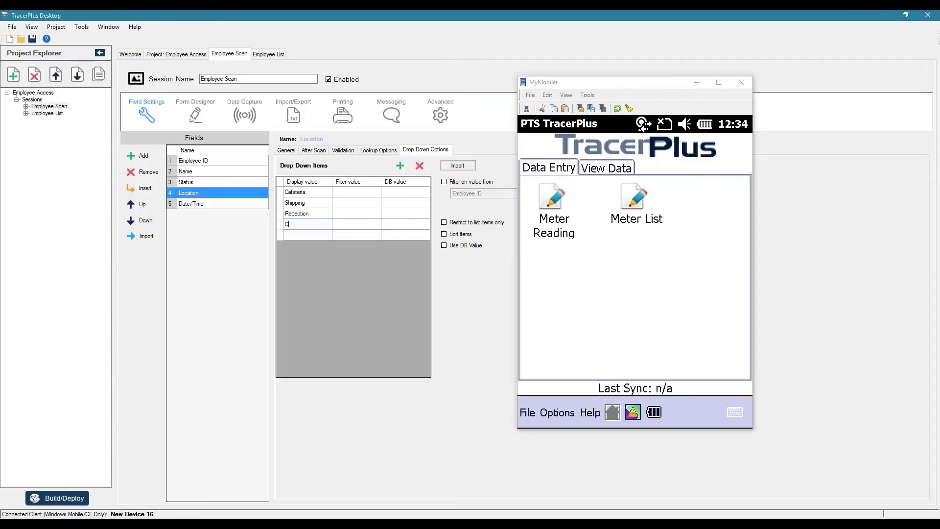
{"action": "type", "text": "onference 1"}
{"action": "left_click", "coordinate": [308, 235]}
{"action": "type", "text": "Conference 2"}
{"action": "left_click", "coordinate": [307, 245]}
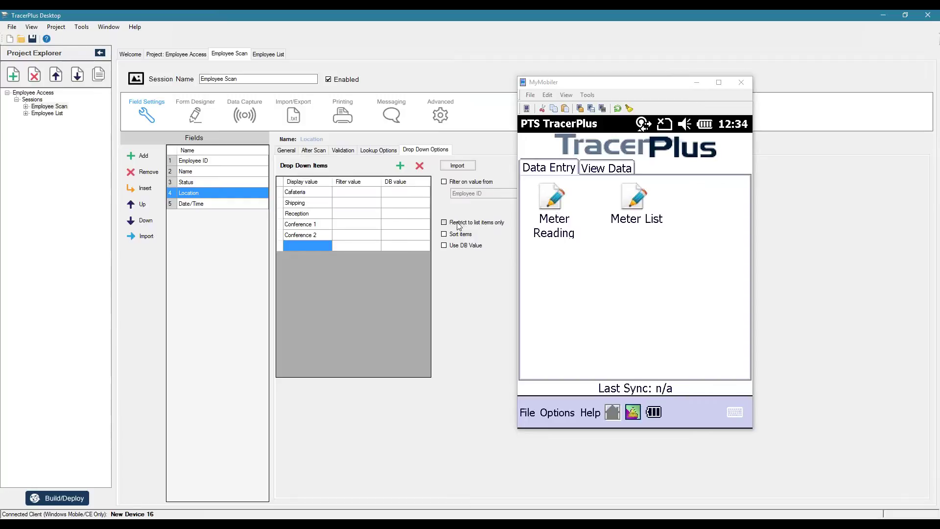
Step: Make Date/Time a read-only DateTime field formatted M/dd/yyyy with seconds and AM/PM time
{"action": "left_click", "coordinate": [287, 150]}
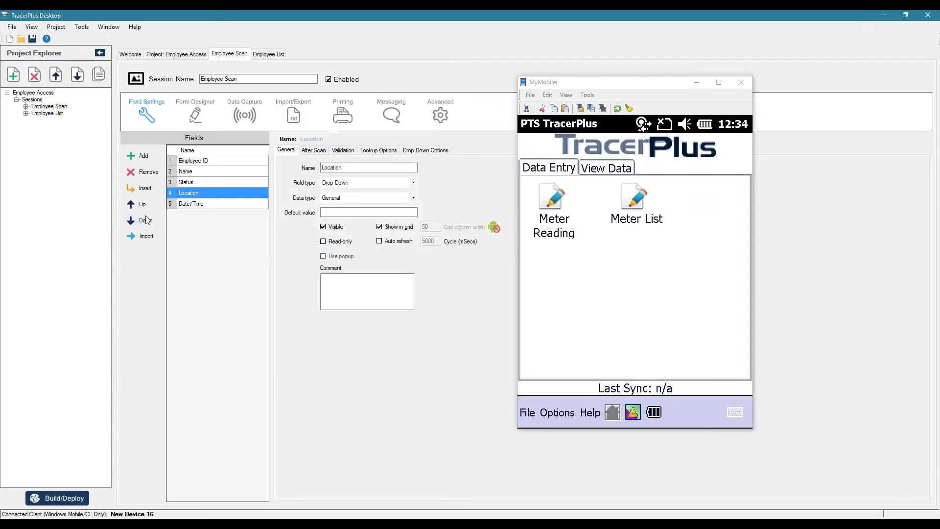
{"action": "left_click", "coordinate": [201, 207]}
{"action": "left_click", "coordinate": [413, 198]}
{"action": "left_click", "coordinate": [333, 220]}
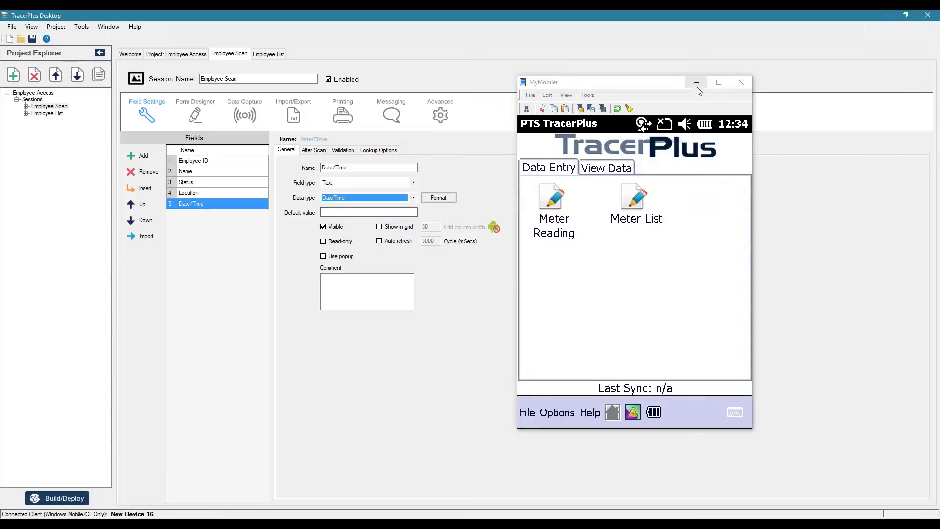
{"action": "left_click", "coordinate": [696, 82]}
{"action": "left_click", "coordinate": [442, 197]}
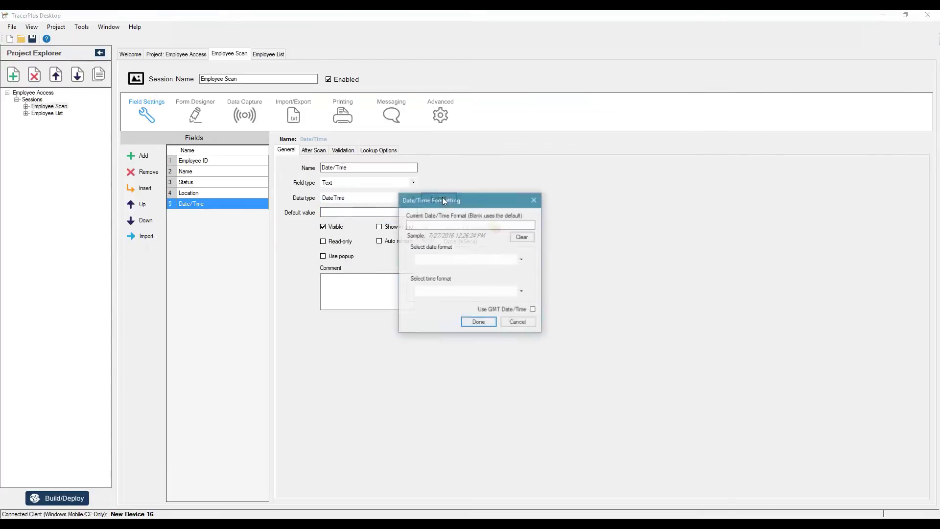
{"action": "left_click", "coordinate": [489, 258]}
{"action": "left_click", "coordinate": [423, 269]}
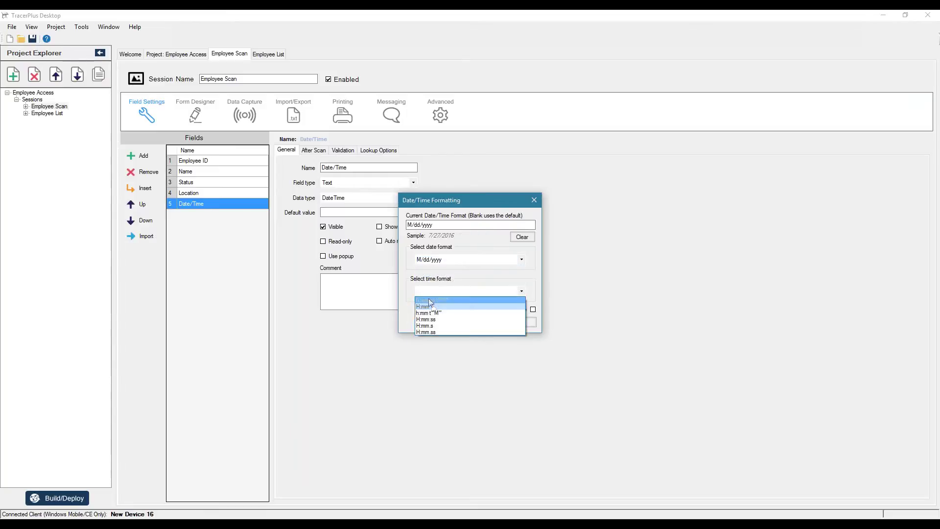
{"action": "left_click", "coordinate": [431, 300]}
{"action": "left_click", "coordinate": [479, 321]}
{"action": "left_click", "coordinate": [323, 242]}
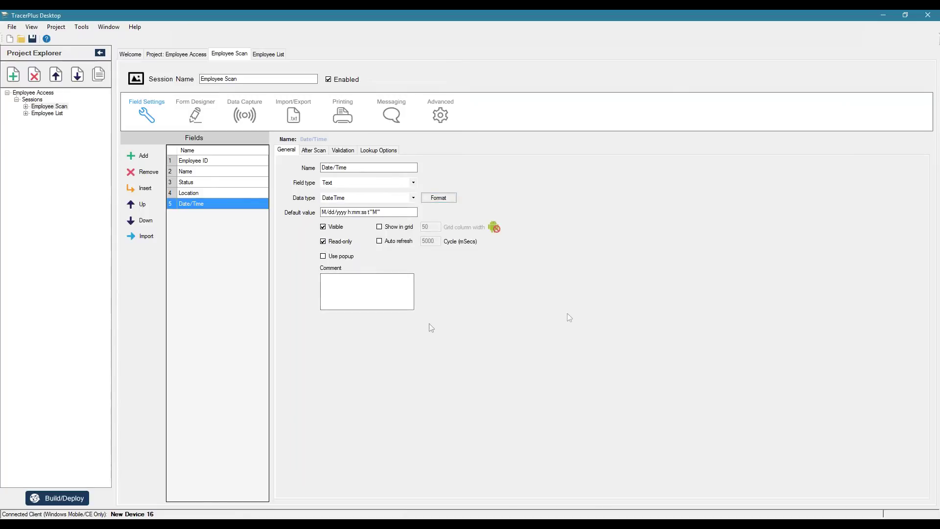
Step: Make the Name and Status fields read-only
{"action": "left_click_drag", "start_coordinate": [185, 171], "coordinate": [186, 182]}
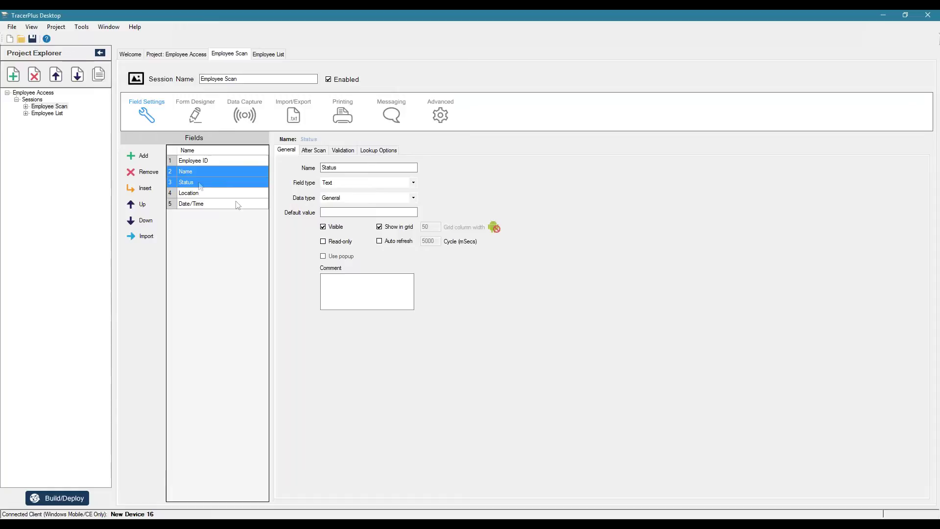
{"action": "left_click", "coordinate": [206, 172]}
{"action": "left_click", "coordinate": [322, 241]}
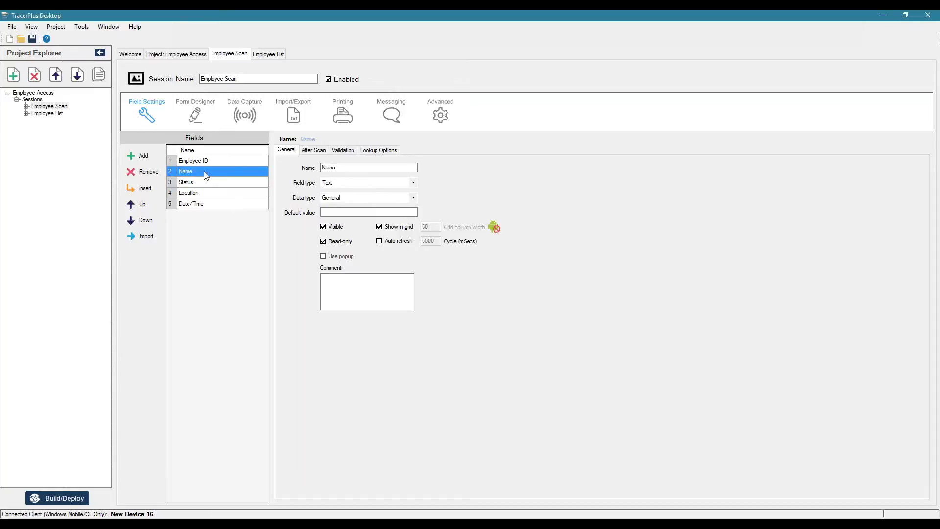
{"action": "left_click", "coordinate": [206, 182]}
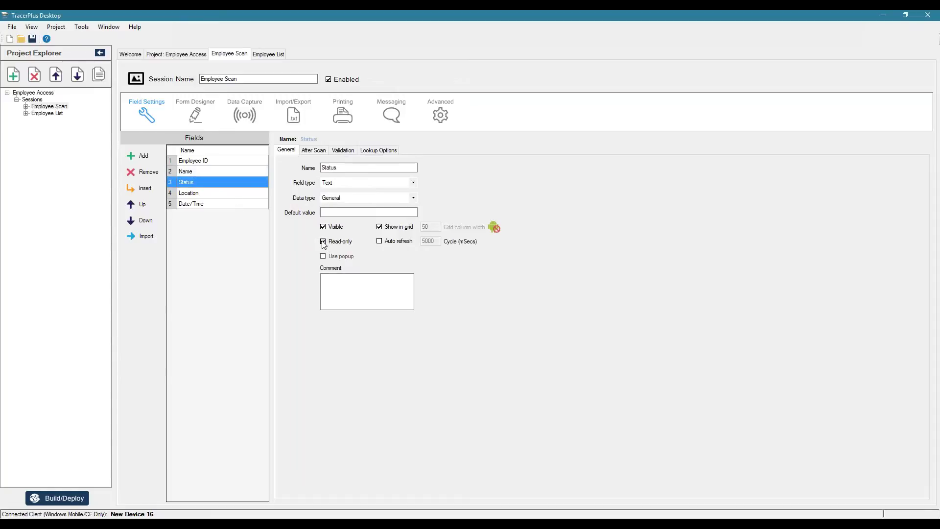
{"action": "left_click", "coordinate": [201, 162]}
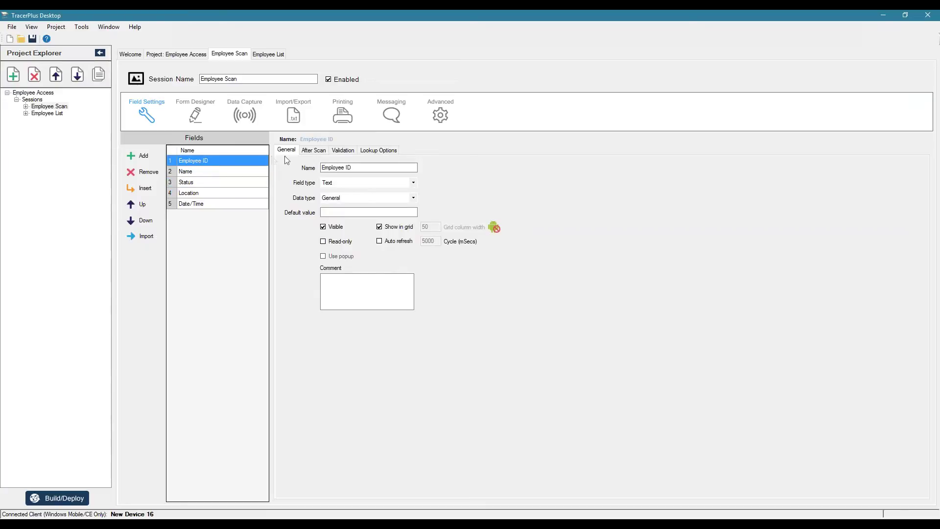
Step: Set Employee ID's after-scan Go to field to Location
{"action": "left_click", "coordinate": [225, 205]}
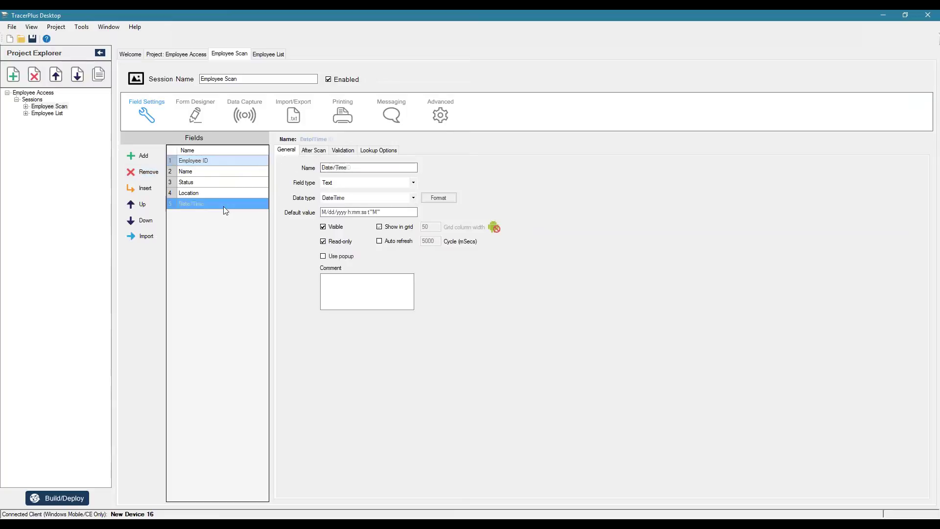
{"action": "left_click", "coordinate": [206, 163]}
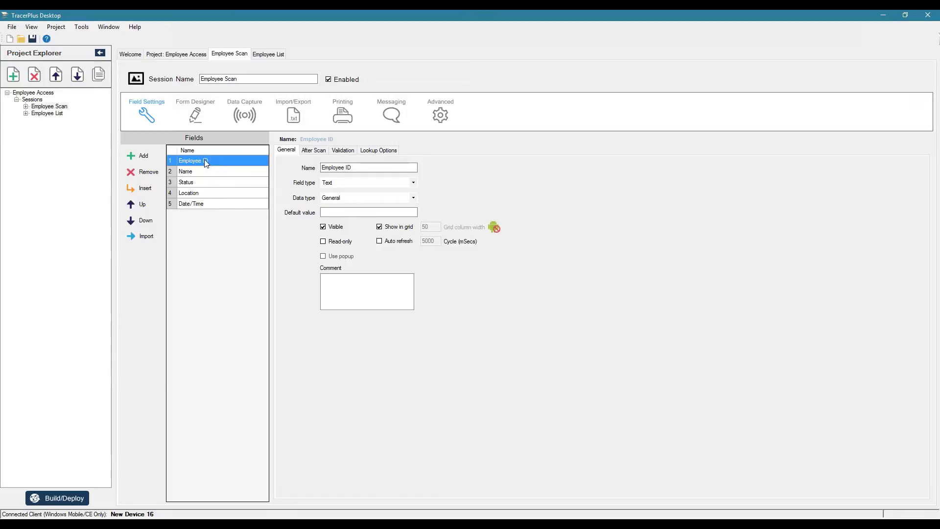
{"action": "left_click", "coordinate": [321, 151]}
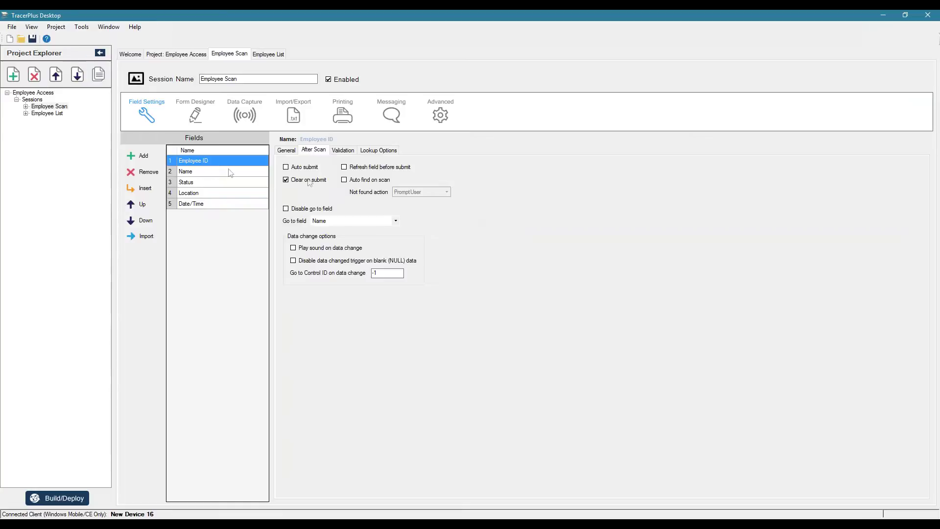
{"action": "left_click", "coordinate": [396, 223]}
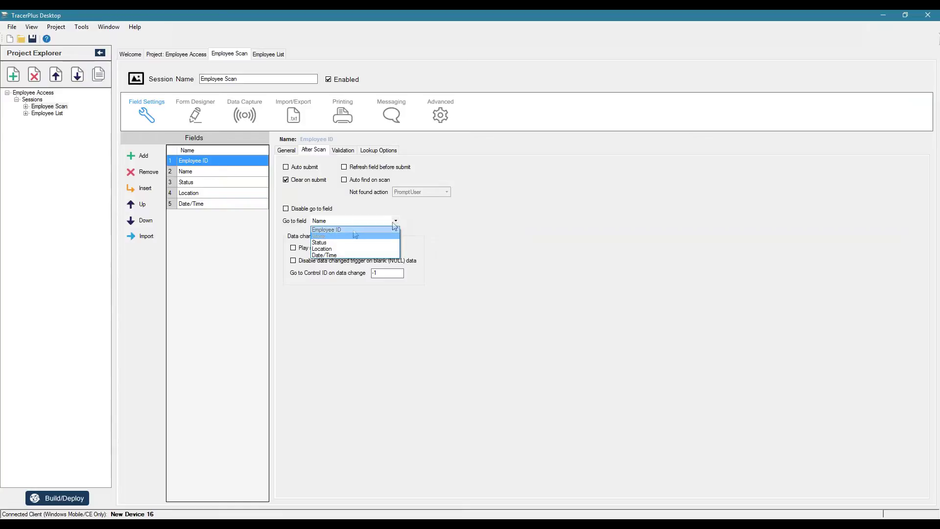
{"action": "left_click", "coordinate": [337, 249]}
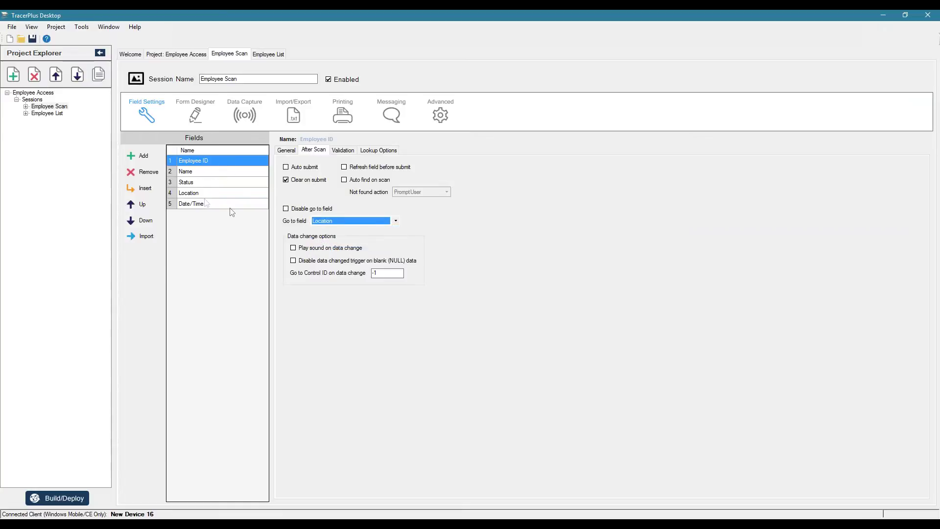
Step: Turn on auto submit for Location and send it back to Employee ID after scanning
{"action": "left_click", "coordinate": [189, 193]}
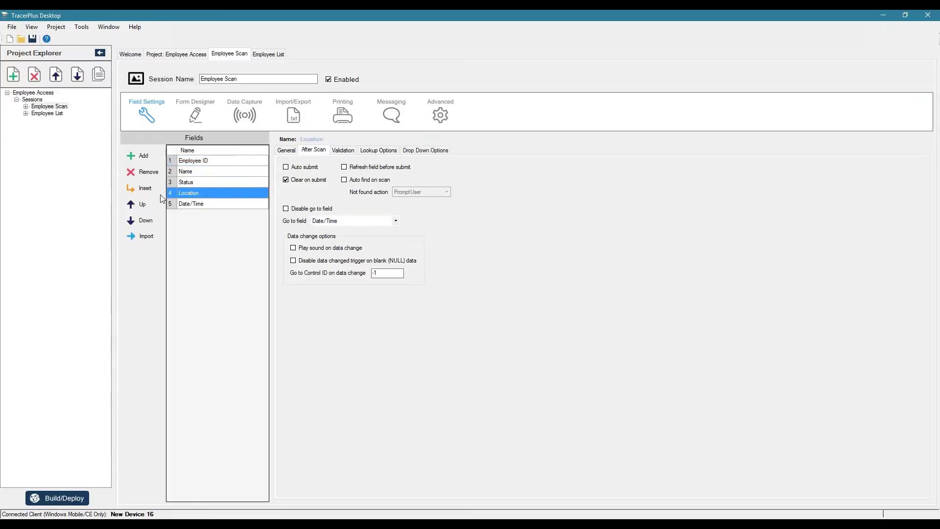
{"action": "left_click", "coordinate": [360, 224]}
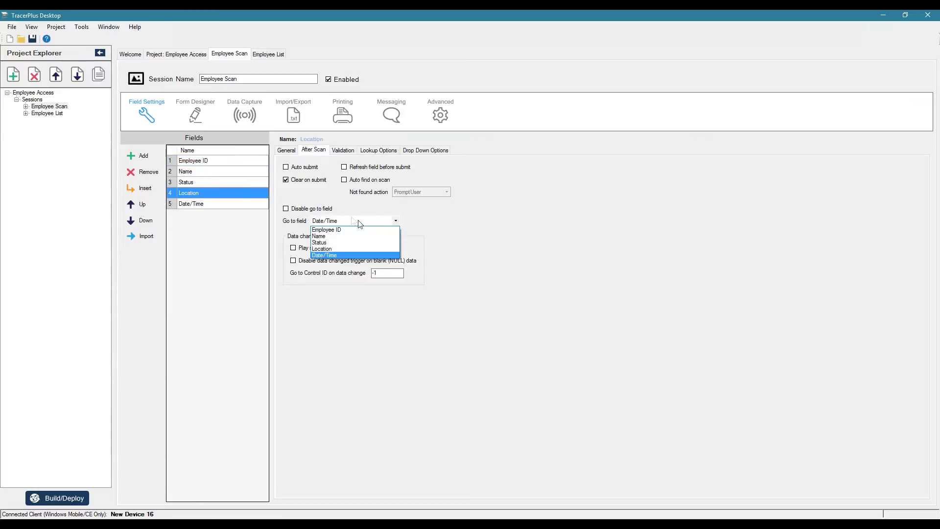
{"action": "left_click", "coordinate": [287, 168]}
{"action": "left_click", "coordinate": [286, 168]}
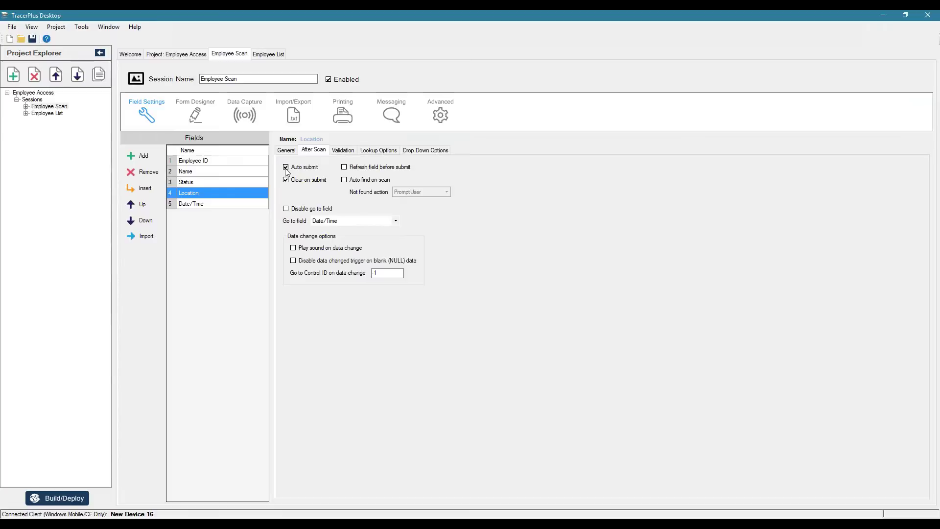
{"action": "left_click", "coordinate": [324, 223]}
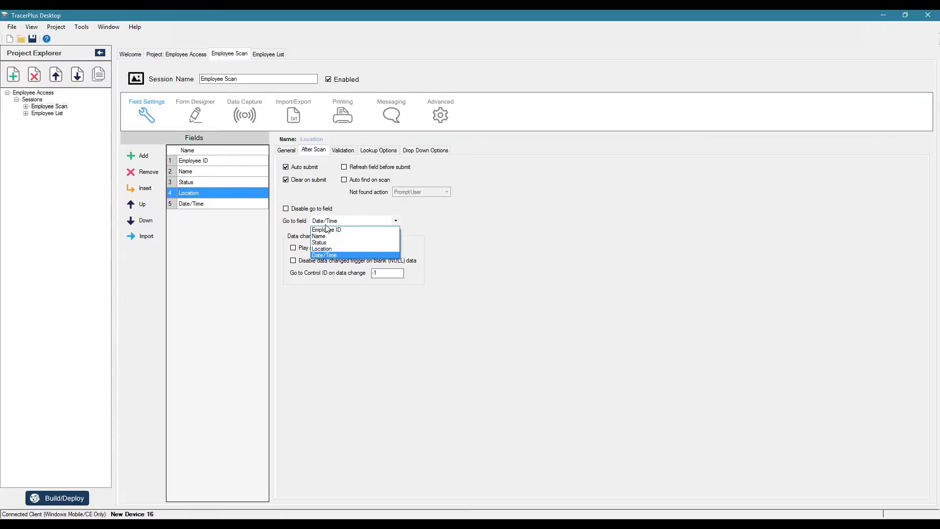
{"action": "left_click", "coordinate": [328, 230]}
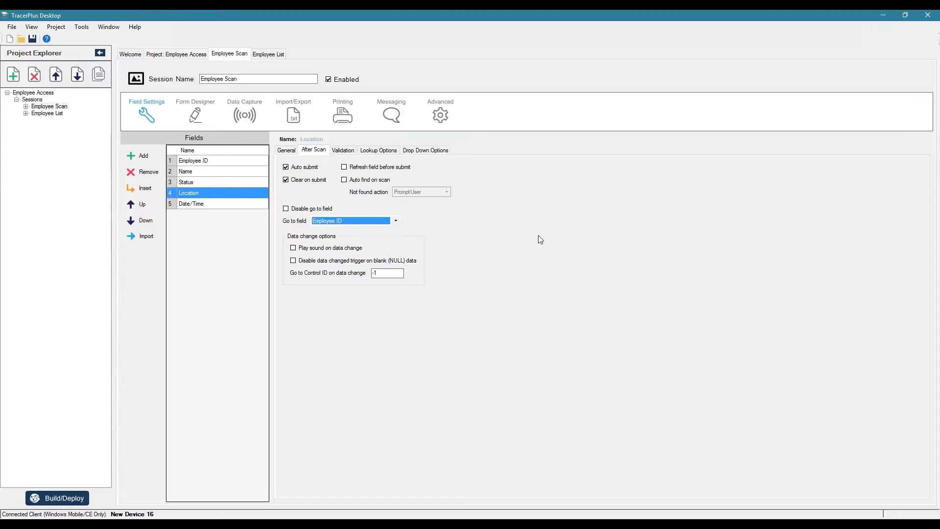
{"action": "left_click", "coordinate": [211, 162]}
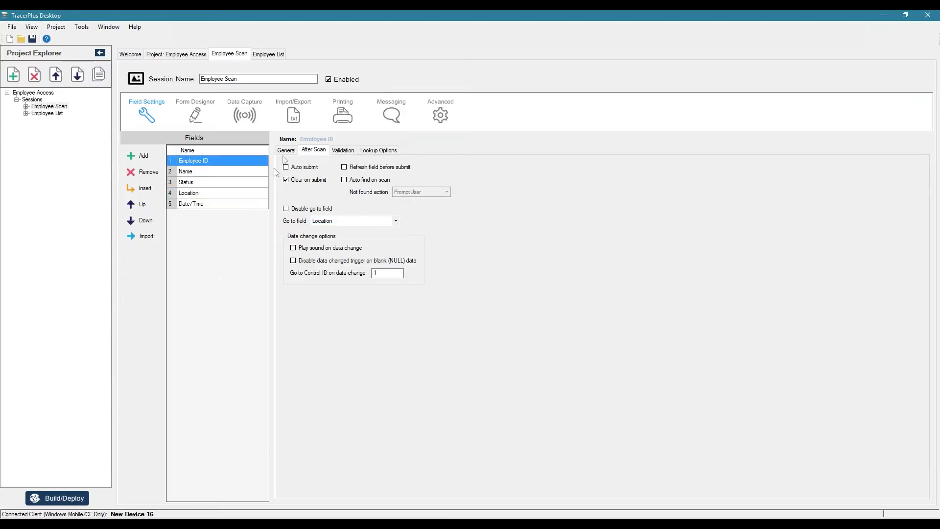
{"action": "left_click", "coordinate": [287, 150]}
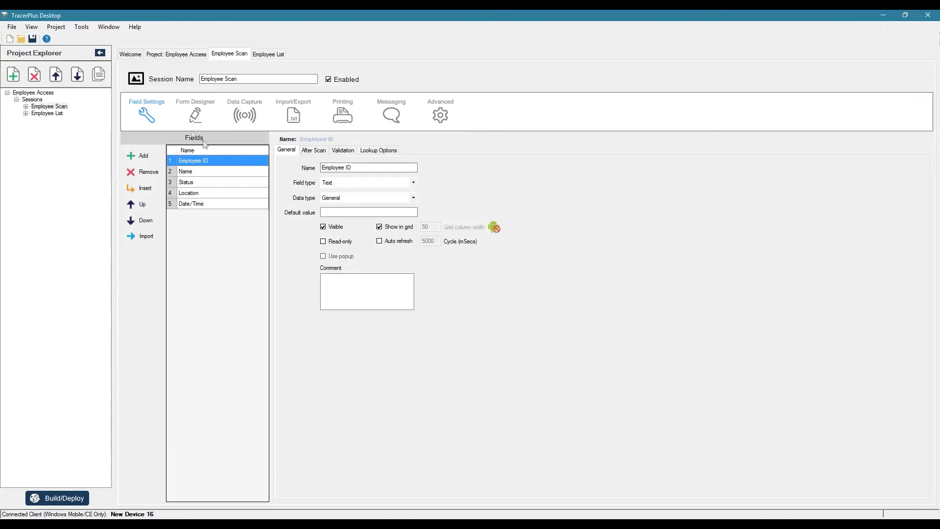
{"action": "left_click", "coordinate": [195, 113]}
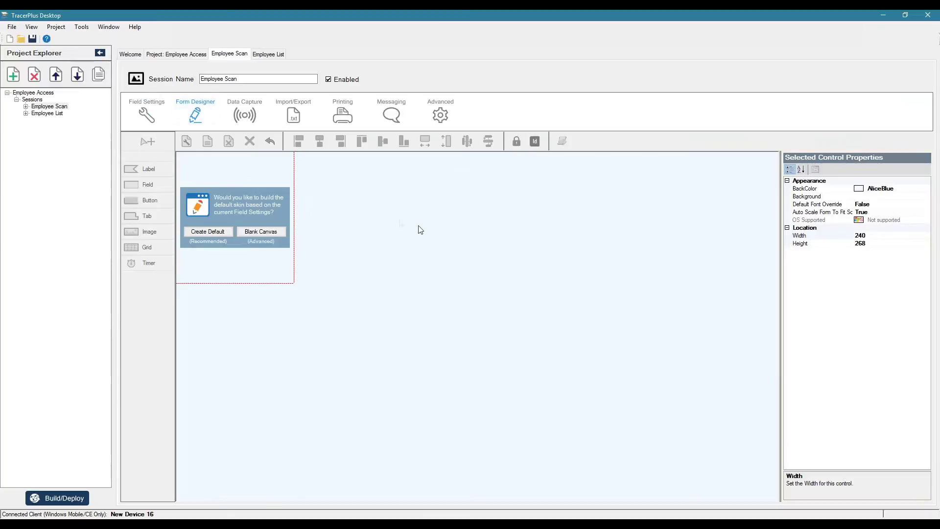
Step: Create the default Employee Scan form layout and resize it to 800 x 1190 pixels
{"action": "left_click", "coordinate": [212, 231]}
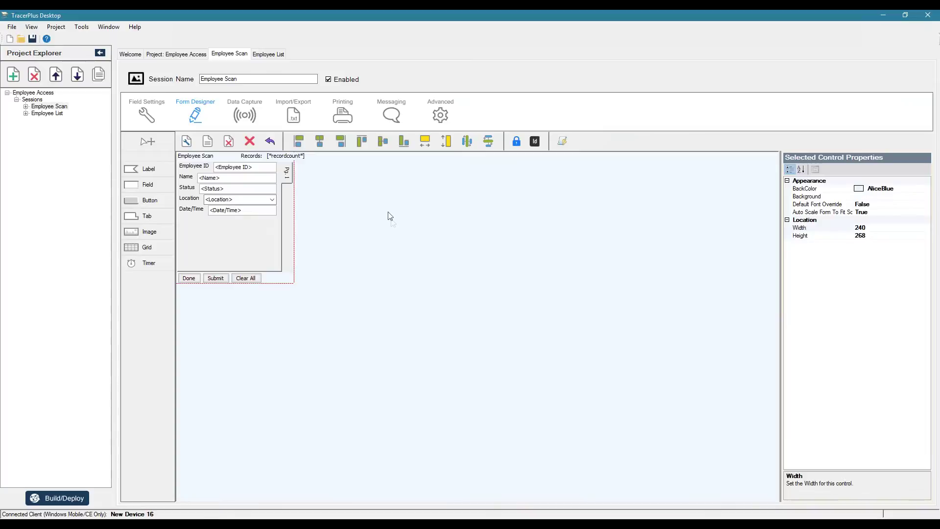
{"action": "left_click", "coordinate": [185, 141]}
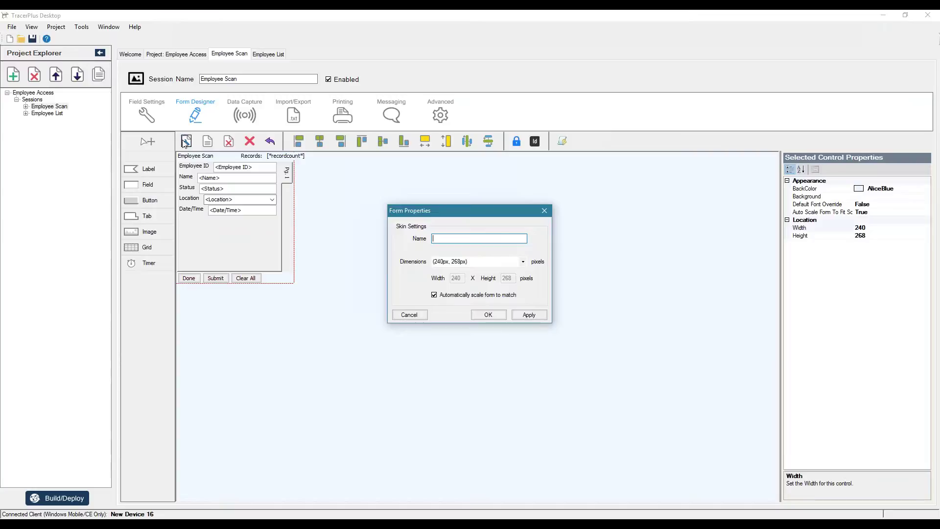
{"action": "left_click", "coordinate": [523, 261]}
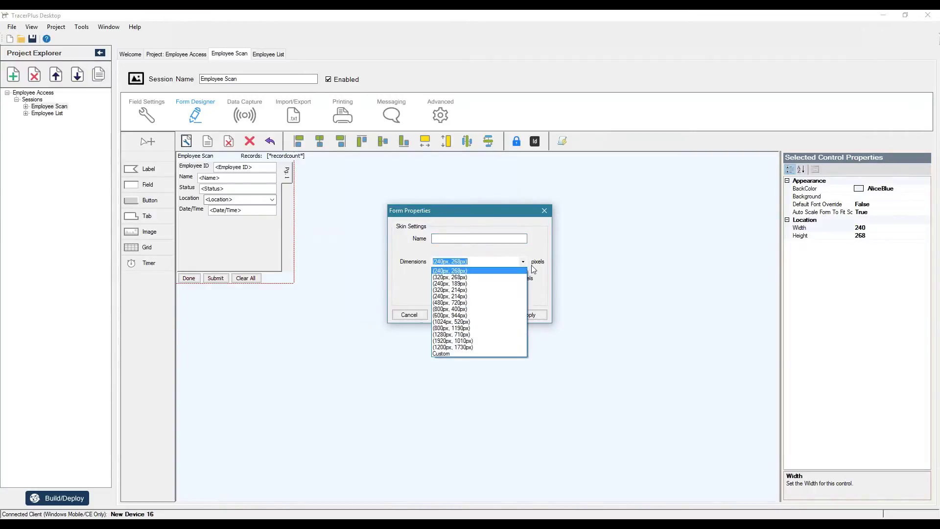
{"action": "left_click", "coordinate": [448, 329]}
{"action": "left_click", "coordinate": [529, 315]}
{"action": "left_click", "coordinate": [488, 314]}
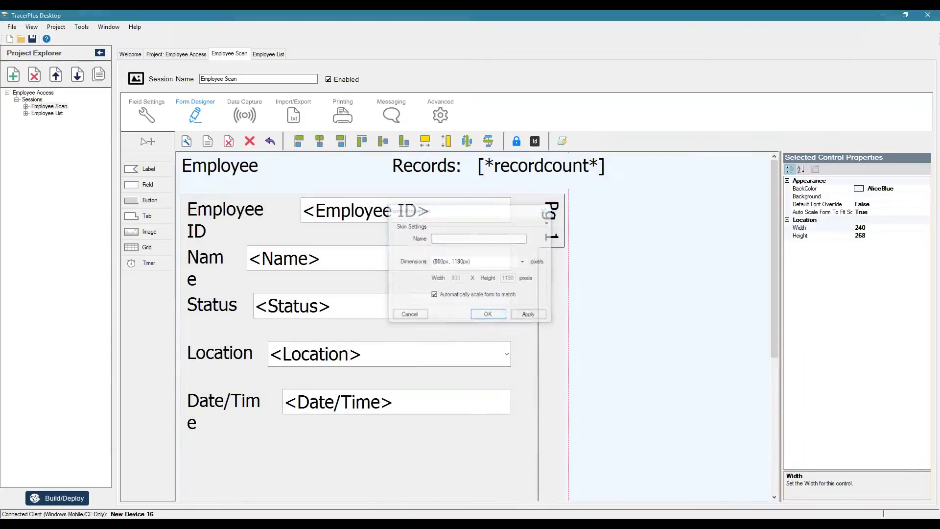
{"action": "scroll", "coordinate": [648, 309], "scroll_direction": "down", "scroll_amount": 3}
{"action": "scroll", "coordinate": [627, 349], "scroll_direction": "up", "scroll_amount": 3}
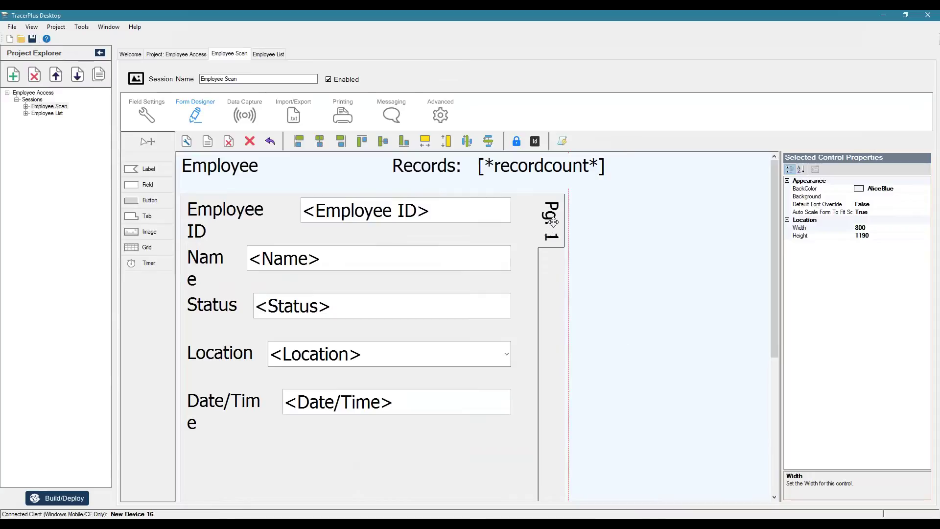
Step: Build and deploy the project to the Android device over MTP
{"action": "left_click", "coordinate": [52, 504]}
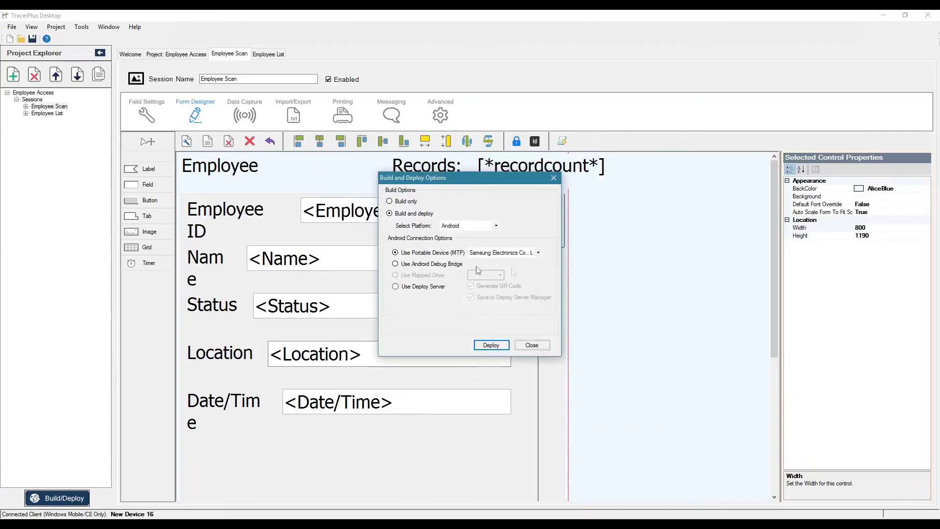
{"action": "left_click", "coordinate": [491, 344]}
{"action": "left_click", "coordinate": [519, 339]}
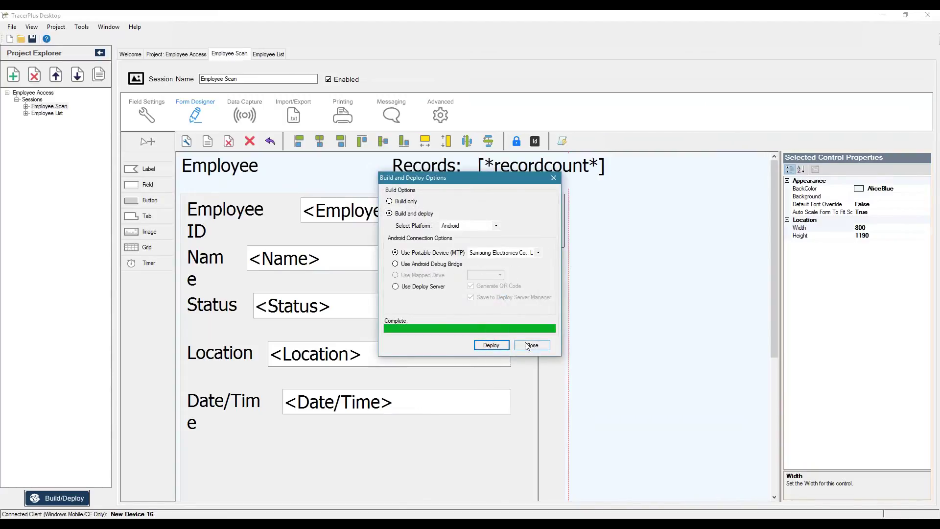
{"action": "left_click", "coordinate": [577, 351]}
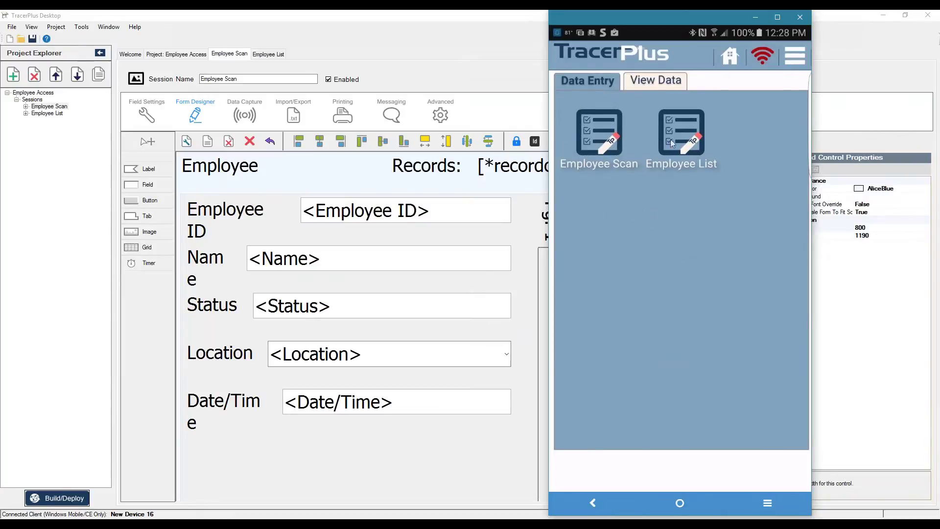
Step: Open the Employee Scan form on the phone, hide the keyboard, and exit with Done
{"action": "left_click", "coordinate": [598, 126]}
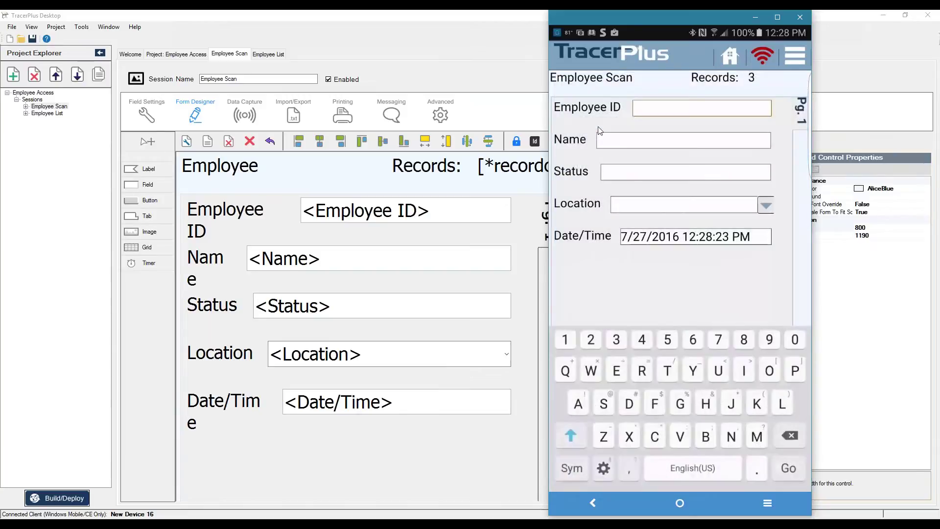
{"action": "left_click", "coordinate": [668, 280]}
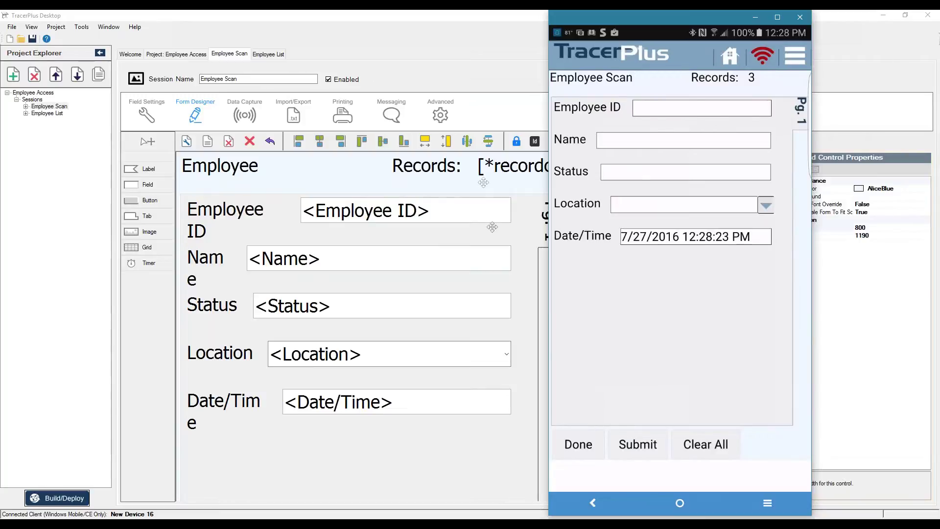
{"action": "left_click", "coordinate": [573, 446]}
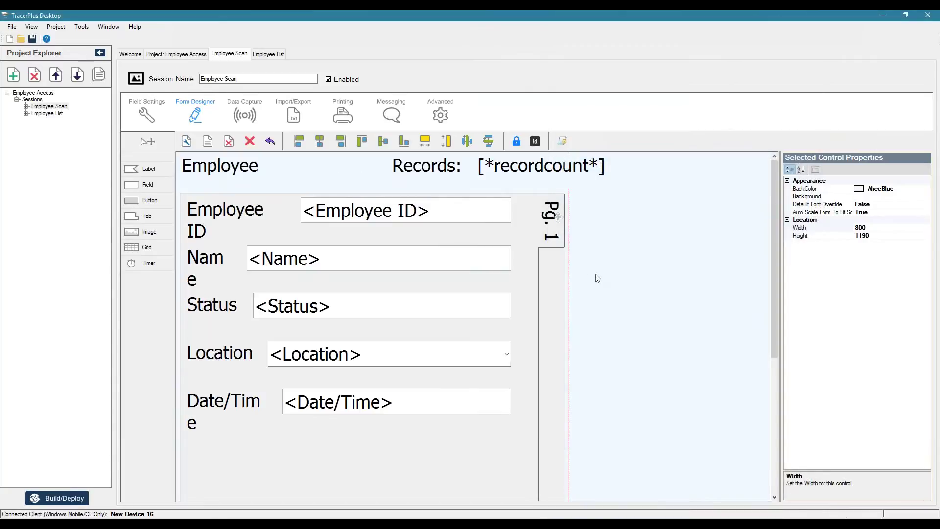
Step: Hide the Pg. 1 tab control's border and widen it to 818
{"action": "left_click", "coordinate": [554, 216]}
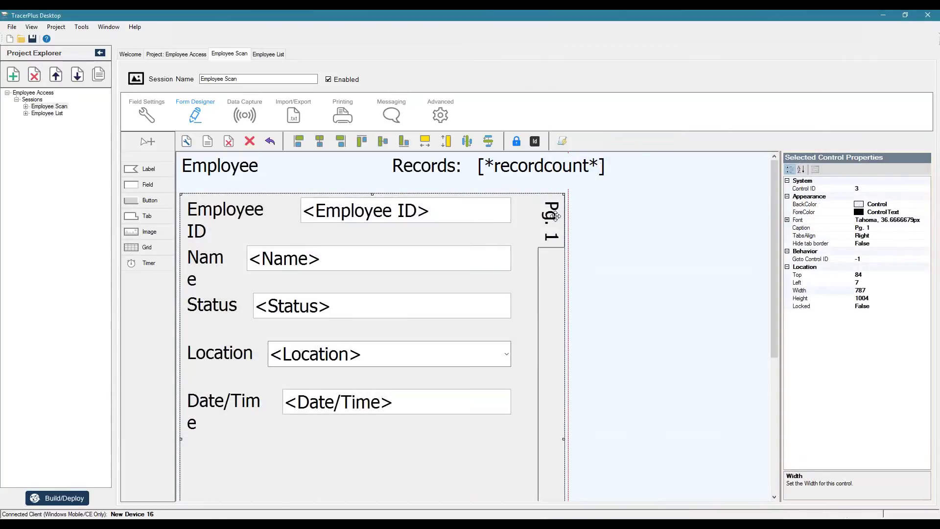
{"action": "left_click", "coordinate": [803, 244]}
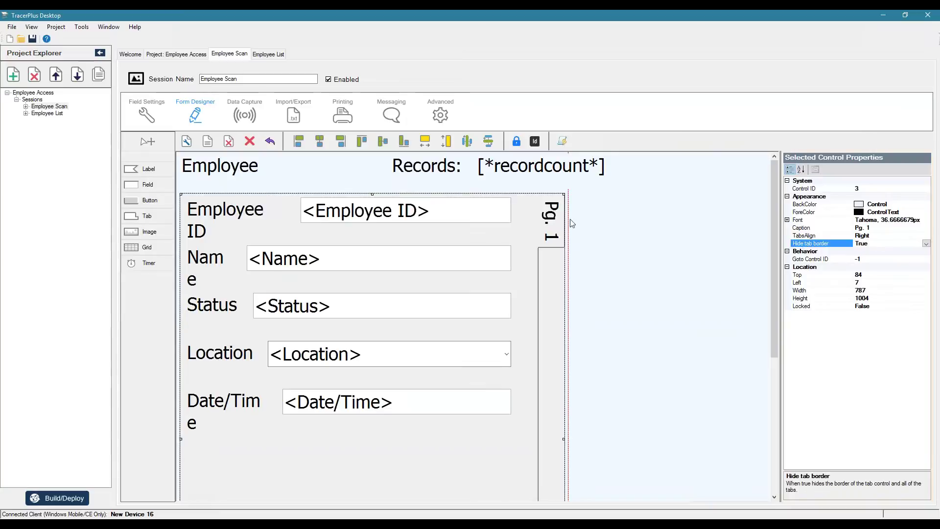
{"action": "left_click", "coordinate": [556, 212]}
{"action": "left_click_drag", "start_coordinate": [565, 440], "coordinate": [579, 439]}
{"action": "left_click_drag", "start_coordinate": [564, 239], "coordinate": [560, 234]}
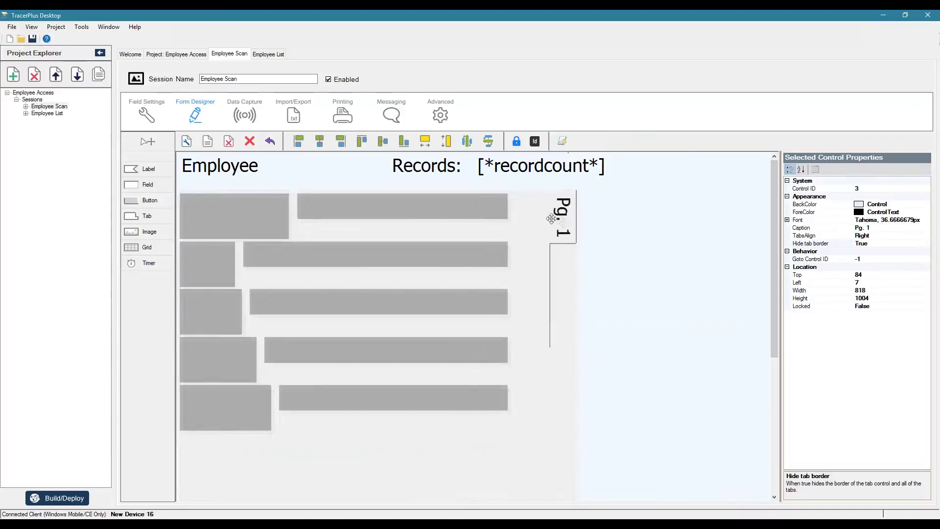
{"action": "scroll", "coordinate": [621, 309], "scroll_direction": "down", "scroll_amount": 5}
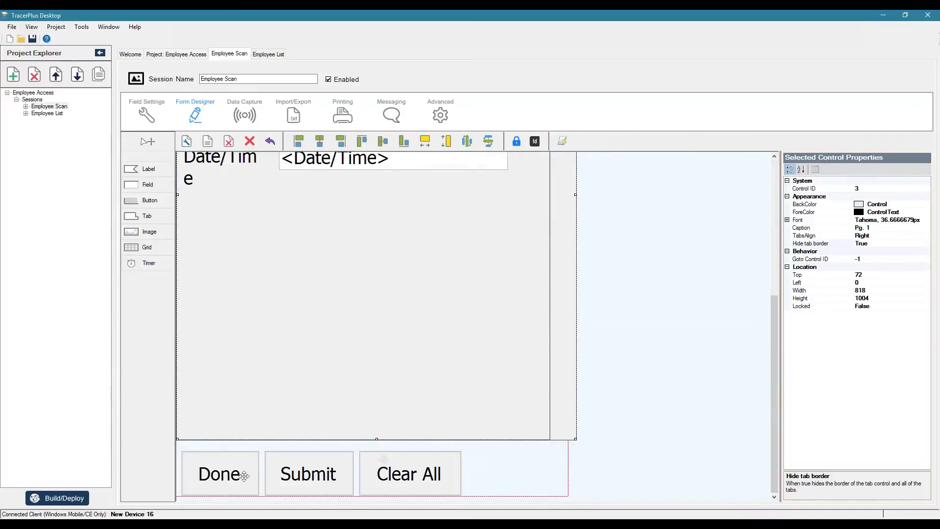
Step: Select the Done, Submit and Clear All buttons and make their captions bold
{"action": "left_click", "coordinate": [244, 475]}
{"action": "left_click", "coordinate": [309, 474], "text": "ctrl"}
{"action": "left_click", "coordinate": [395, 480], "text": "ctrl"}
{"action": "left_click_drag", "start_coordinate": [396, 479], "coordinate": [398, 474]}
{"action": "left_click", "coordinate": [787, 220]}
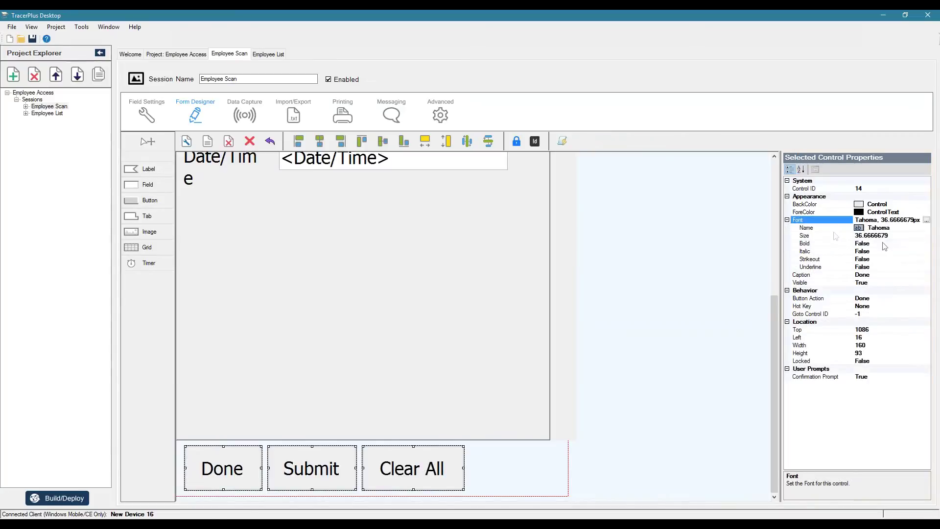
{"action": "double_click", "coordinate": [884, 243]}
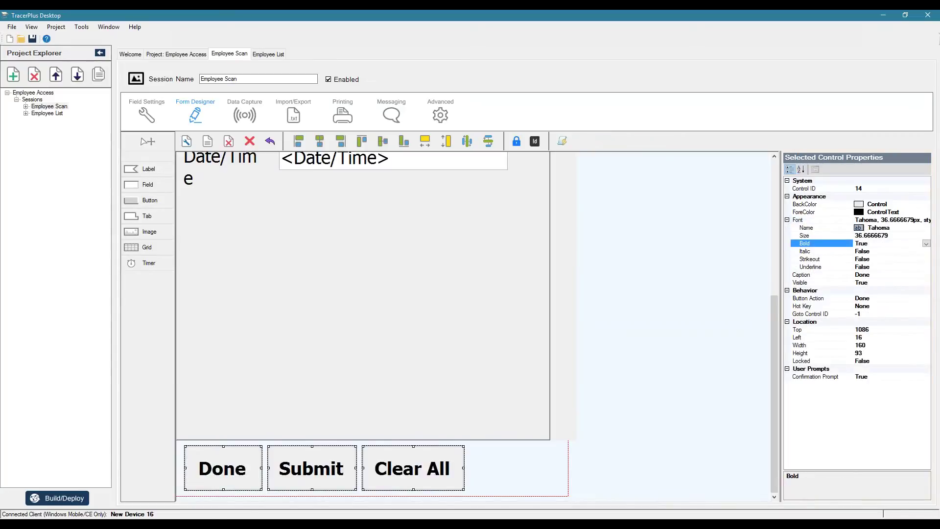
Step: Give the three buttons a Gray background and White text
{"action": "left_click", "coordinate": [925, 204]}
{"action": "left_click", "coordinate": [925, 204]}
{"action": "left_click", "coordinate": [843, 216]}
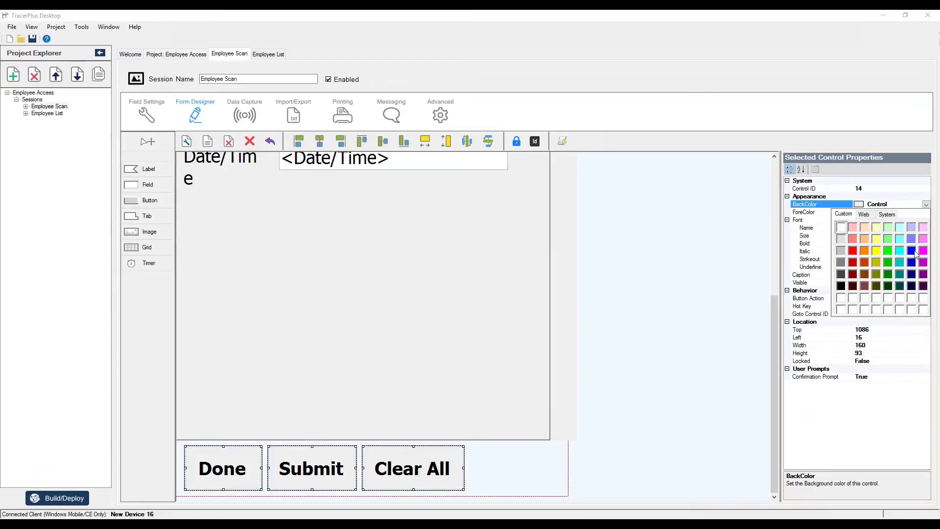
{"action": "left_click", "coordinate": [841, 263]}
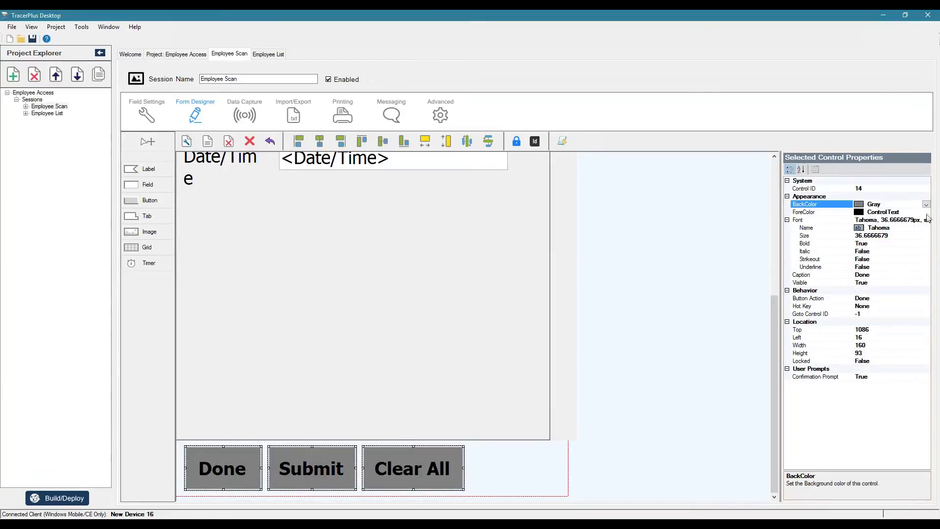
{"action": "left_click", "coordinate": [926, 212]}
{"action": "left_click", "coordinate": [843, 216]}
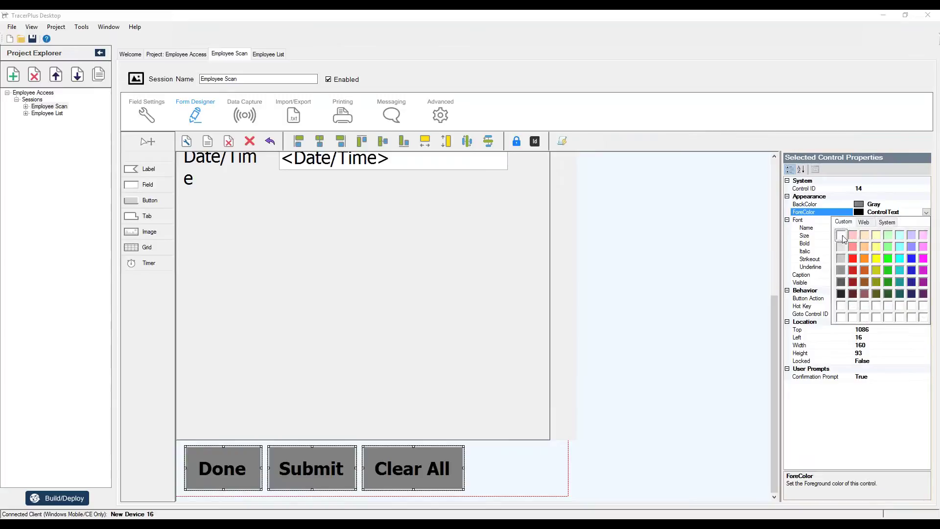
{"action": "left_click", "coordinate": [841, 236]}
{"action": "left_click", "coordinate": [654, 336]}
{"action": "scroll", "coordinate": [655, 361], "scroll_direction": "up", "scroll_amount": 5}
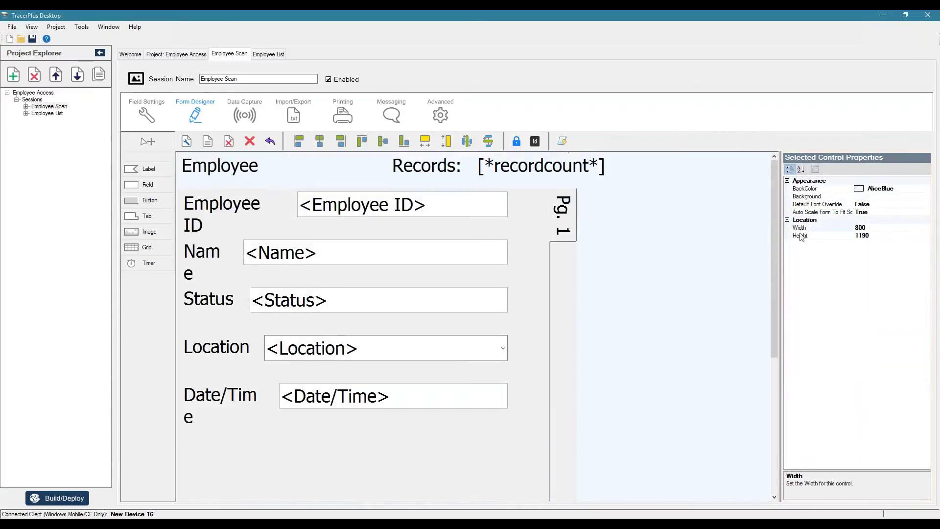
Step: Make the form background and the three header labels SteelBlue
{"action": "left_click", "coordinate": [910, 189]}
{"action": "left_click", "coordinate": [925, 189]}
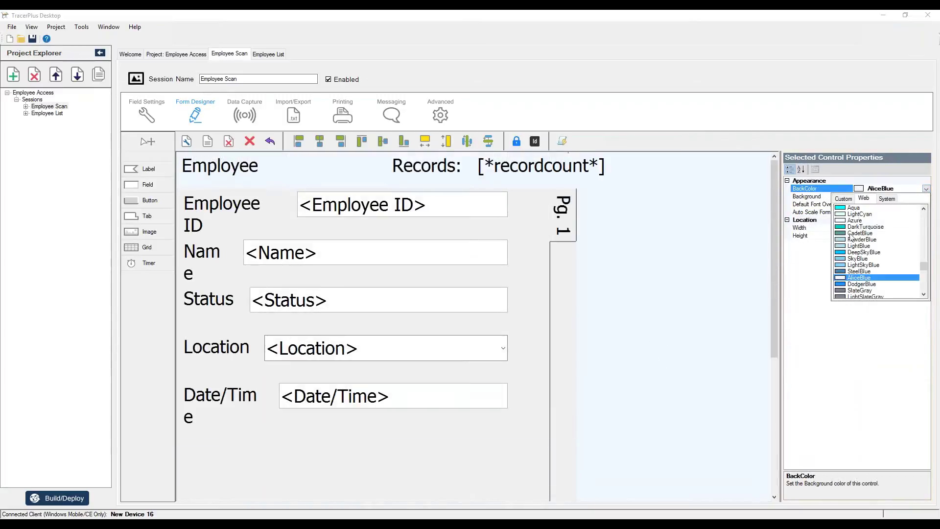
{"action": "left_click", "coordinate": [841, 271]}
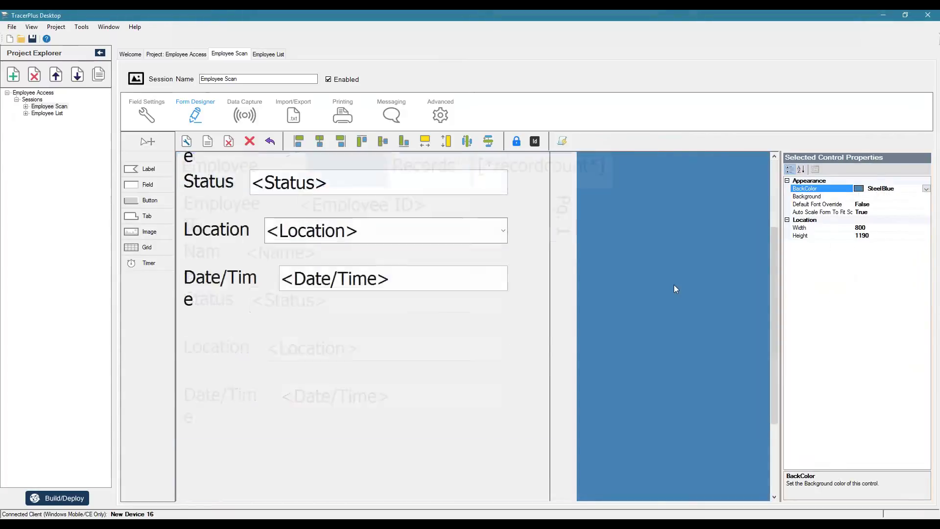
{"action": "left_click", "coordinate": [242, 169]}
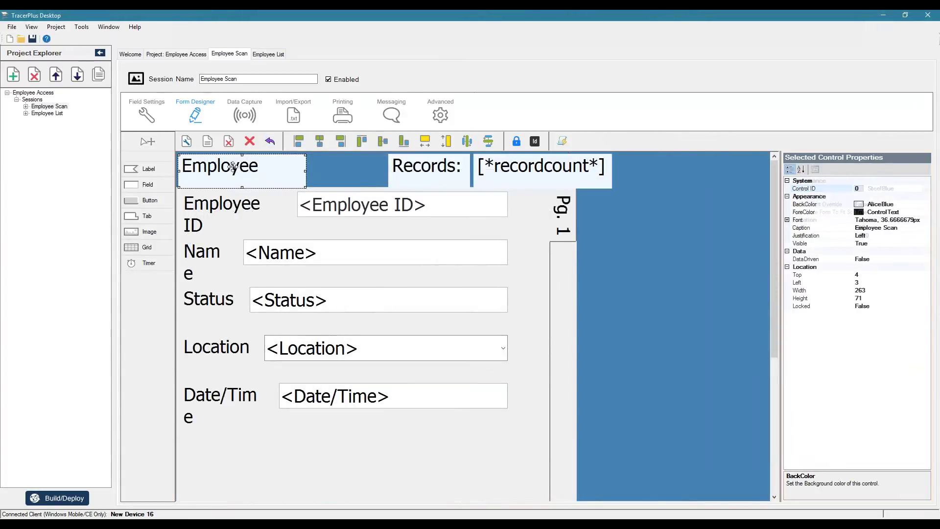
{"action": "left_click", "coordinate": [428, 169], "text": "ctrl"}
{"action": "left_click", "coordinate": [528, 167], "text": "ctrl"}
{"action": "left_click", "coordinate": [914, 204]}
{"action": "left_click", "coordinate": [926, 204]}
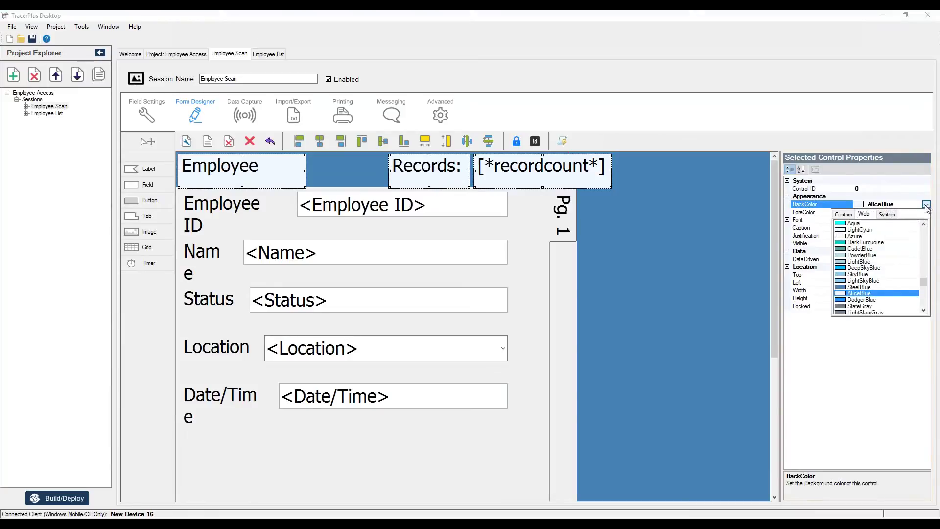
{"action": "left_click", "coordinate": [849, 287]}
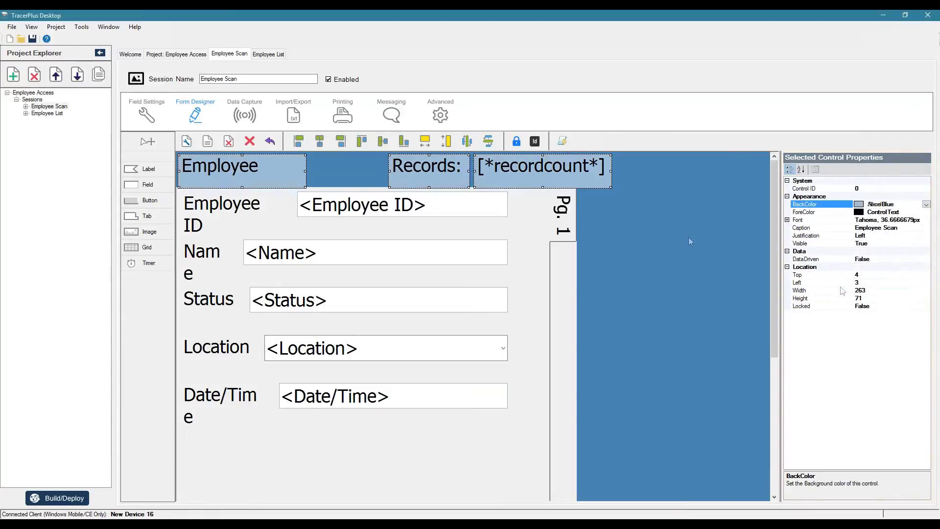
Step: Give the header labels white text and make them shorter
{"action": "left_click", "coordinate": [926, 212]}
{"action": "left_click", "coordinate": [926, 212]}
{"action": "left_click", "coordinate": [843, 222]}
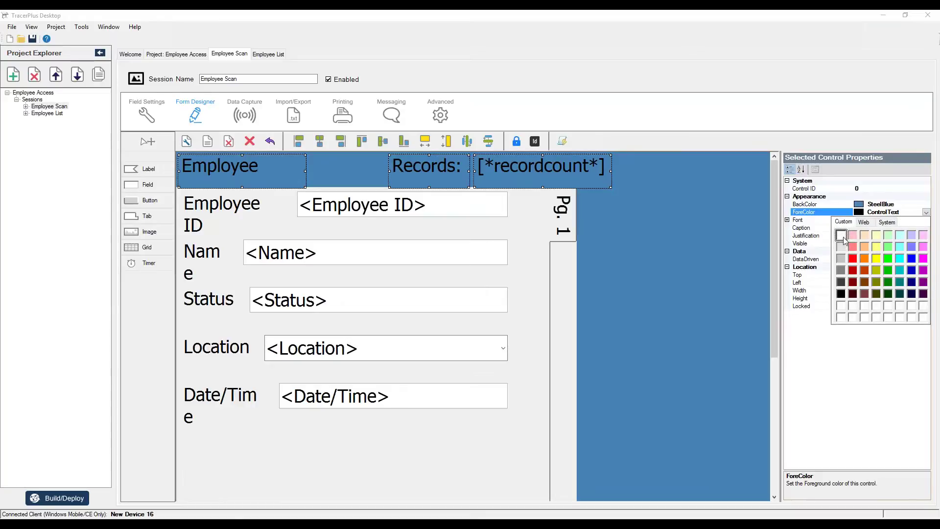
{"action": "left_click", "coordinate": [841, 235]}
{"action": "left_click_drag", "start_coordinate": [542, 187], "coordinate": [541, 182]}
Step: Widen the Employee header to show 'Employee Scan', make it taller, with font size 42 and bold
{"action": "left_click", "coordinate": [665, 220]}
{"action": "left_click", "coordinate": [290, 164]}
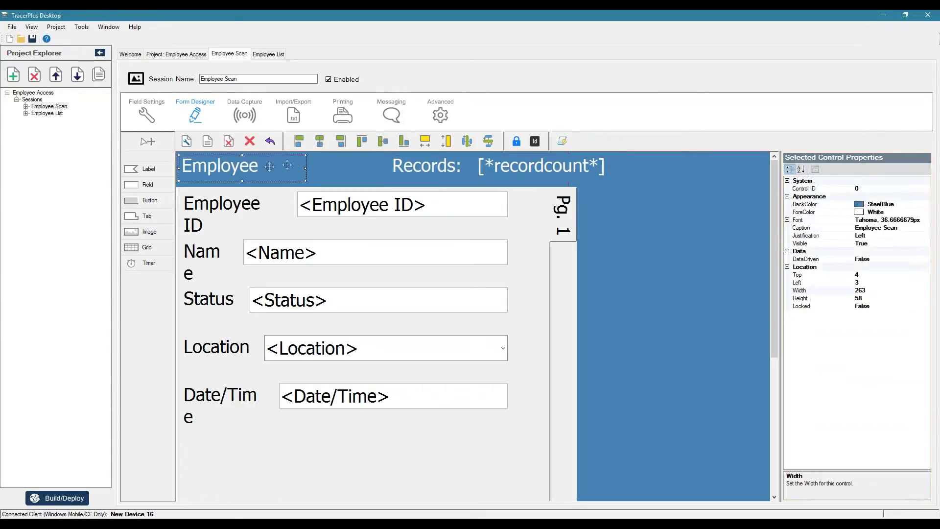
{"action": "left_click_drag", "start_coordinate": [306, 168], "coordinate": [379, 168]}
{"action": "left_click_drag", "start_coordinate": [277, 181], "coordinate": [279, 185]}
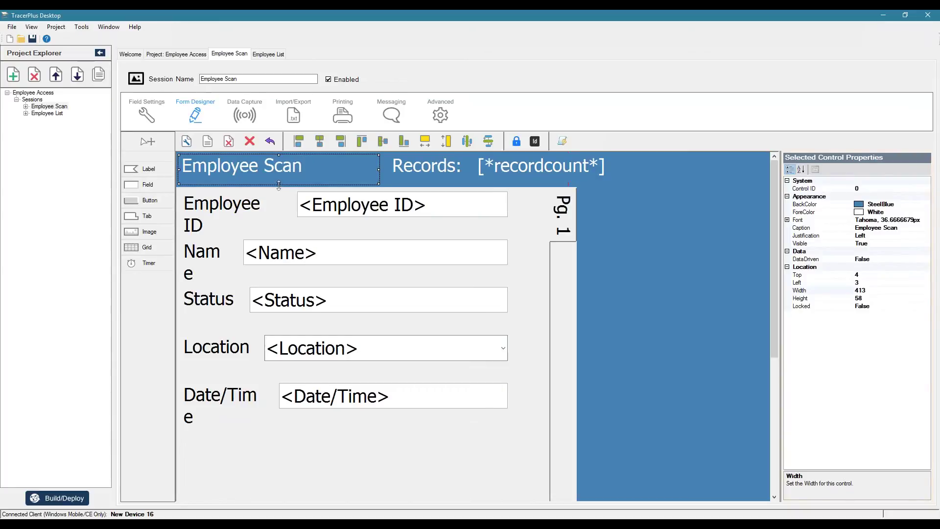
{"action": "left_click", "coordinate": [787, 220]}
{"action": "left_click", "coordinate": [899, 237]}
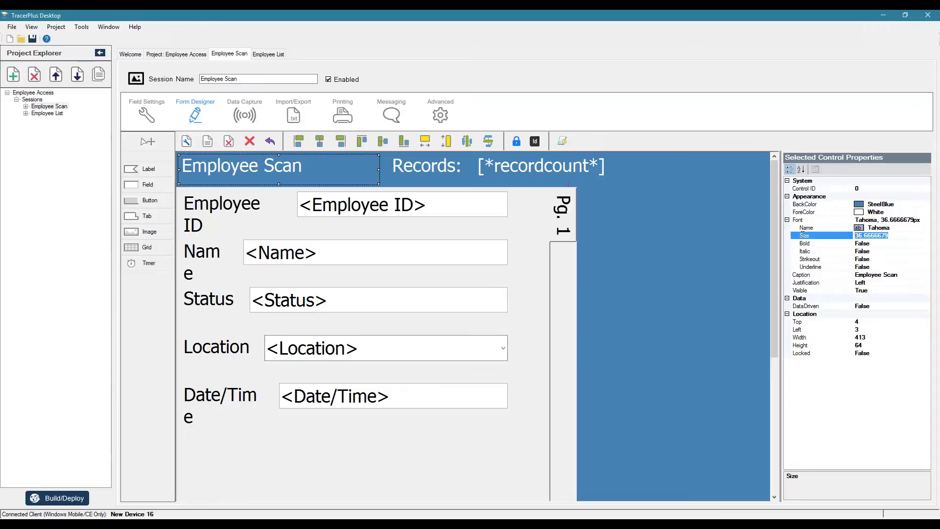
{"action": "type", "text": "42"}
{"action": "key", "text": "Return"}
{"action": "left_click", "coordinate": [822, 243]}
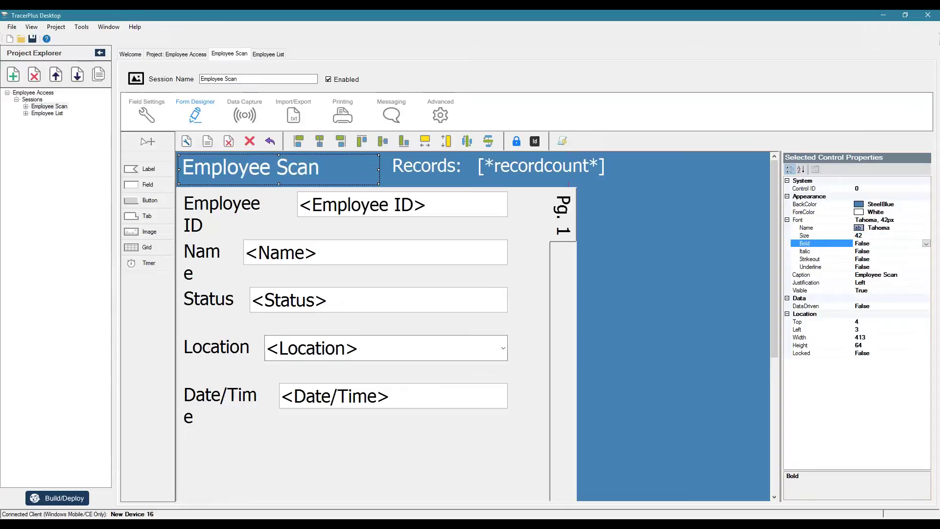
{"action": "double_click", "coordinate": [881, 245]}
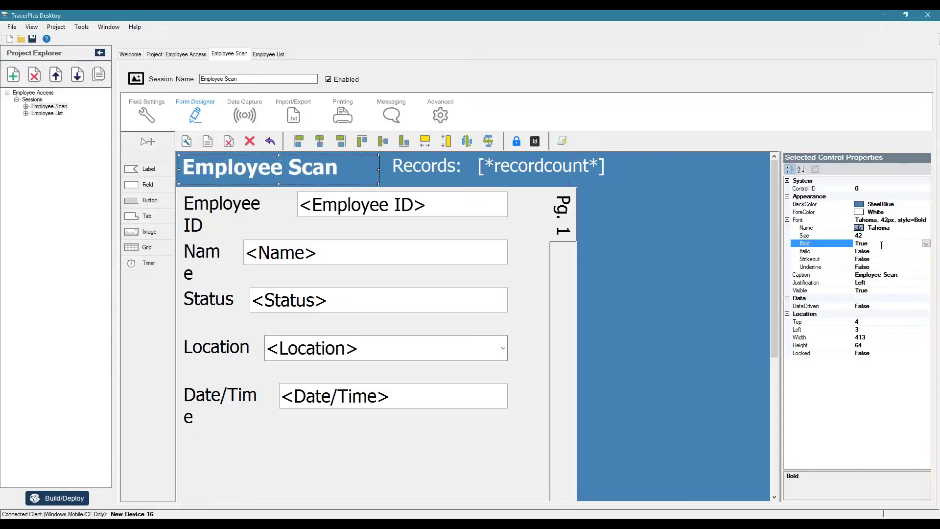
Step: Narrow the [*recordcount*] label
{"action": "left_click", "coordinate": [673, 275]}
{"action": "left_click", "coordinate": [532, 172]}
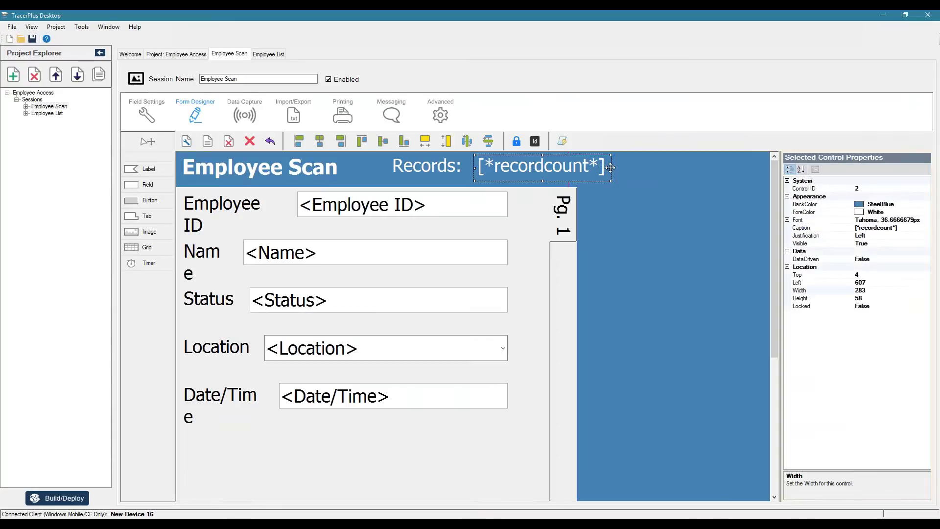
{"action": "left_click_drag", "start_coordinate": [610, 168], "coordinate": [507, 170]}
{"action": "left_click", "coordinate": [670, 213]}
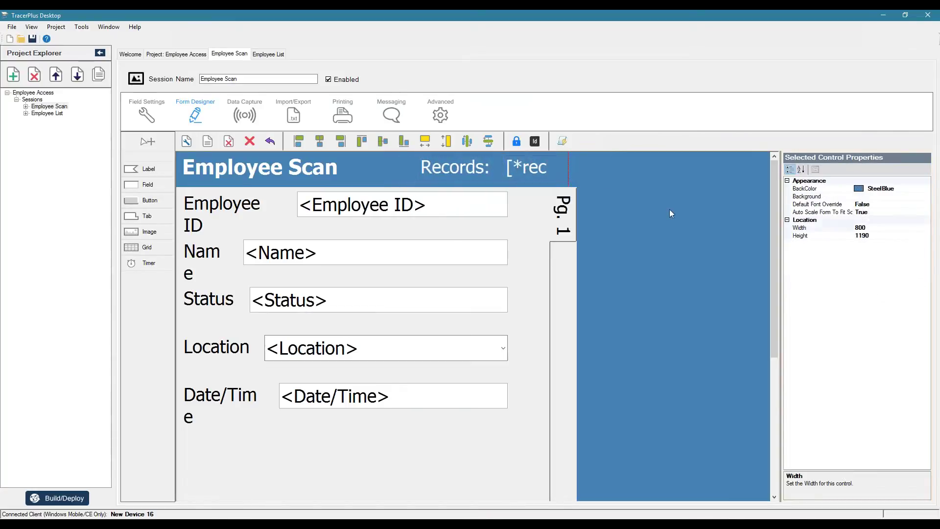
Step: Left-align the Employee ID, Name, Status, Location and Date/Time fields and widen them together
{"action": "left_click", "coordinate": [361, 212]}
{"action": "left_click", "coordinate": [350, 252], "text": "ctrl"}
{"action": "left_click", "coordinate": [345, 300], "text": "ctrl"}
{"action": "left_click", "coordinate": [347, 348], "text": "ctrl"}
{"action": "left_click", "coordinate": [352, 392], "text": "ctrl"}
{"action": "left_click", "coordinate": [299, 142]}
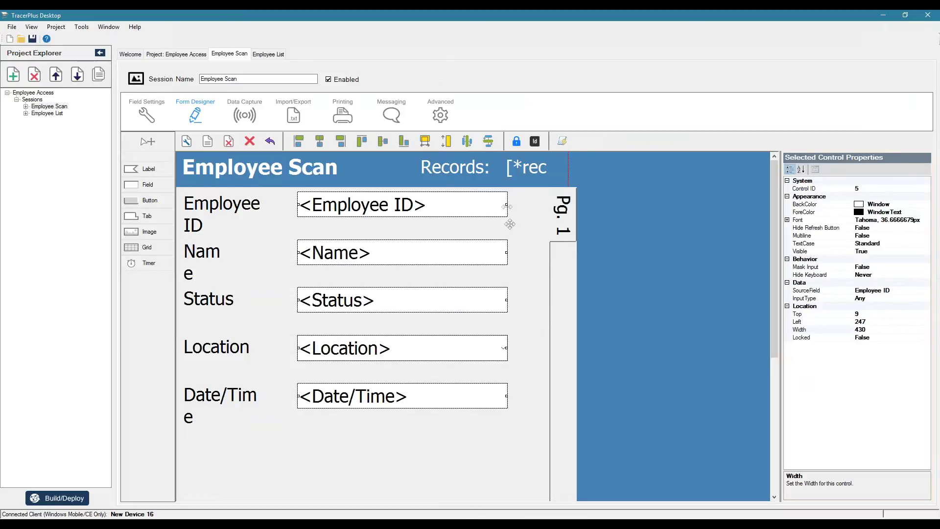
{"action": "left_click_drag", "start_coordinate": [507, 204], "coordinate": [537, 206]}
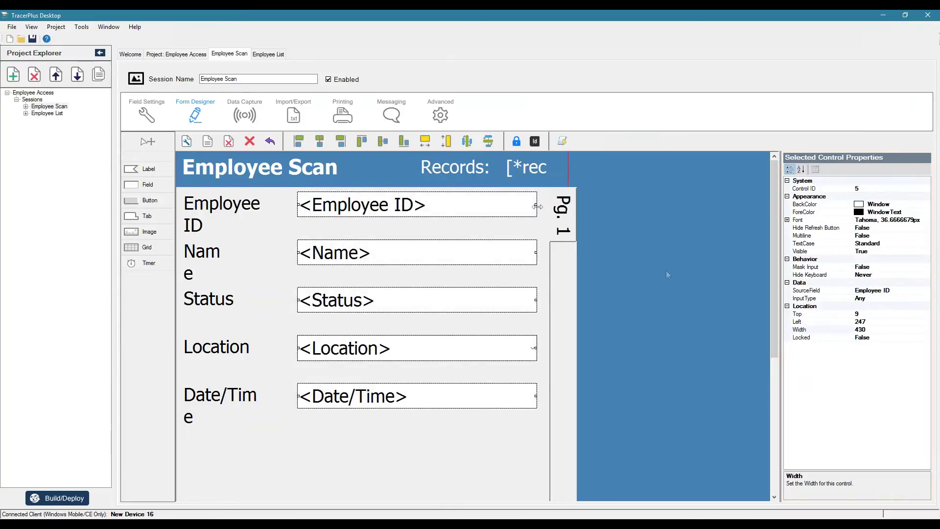
Step: Make the five field labels the Employee ID label's size, slightly wider and single-line height 51
{"action": "left_click", "coordinate": [230, 202]}
{"action": "left_click", "coordinate": [208, 261], "text": "ctrl"}
{"action": "left_click", "coordinate": [210, 308], "text": "ctrl"}
{"action": "left_click", "coordinate": [213, 348], "text": "ctrl"}
{"action": "left_click", "coordinate": [221, 395], "text": "ctrl"}
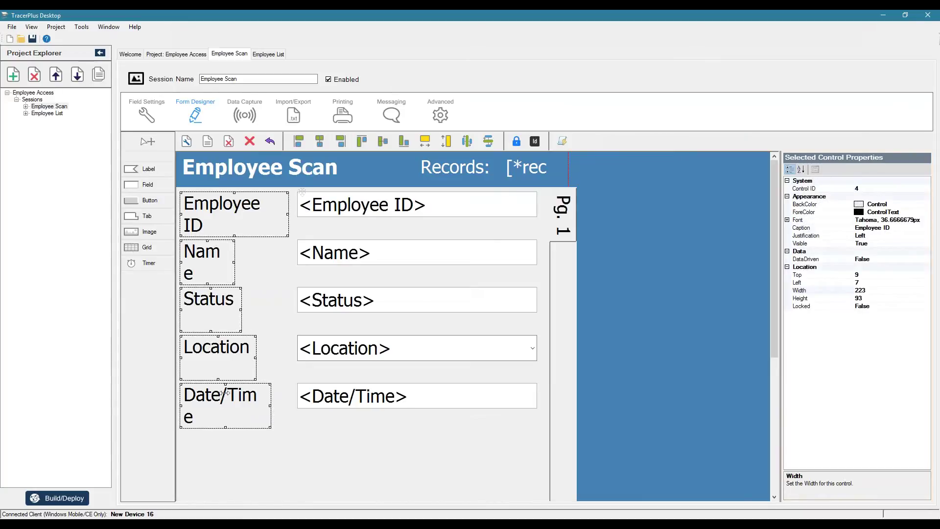
{"action": "left_click", "coordinate": [425, 141]}
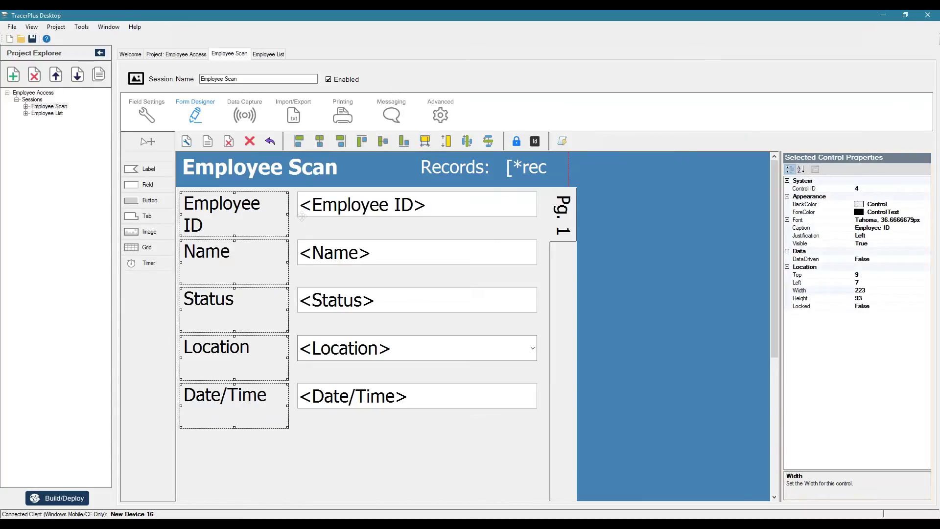
{"action": "left_click_drag", "start_coordinate": [292, 217], "coordinate": [299, 217]}
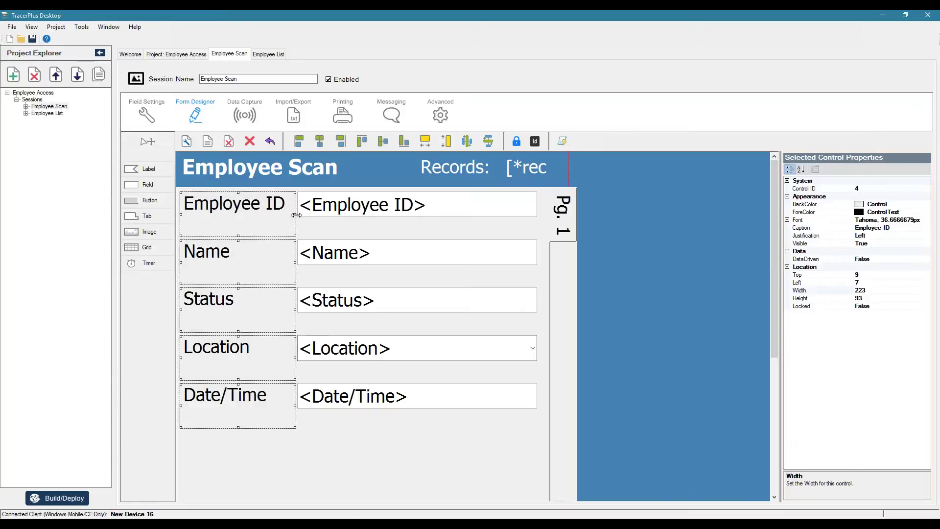
{"action": "left_click_drag", "start_coordinate": [237, 231], "coordinate": [240, 217]}
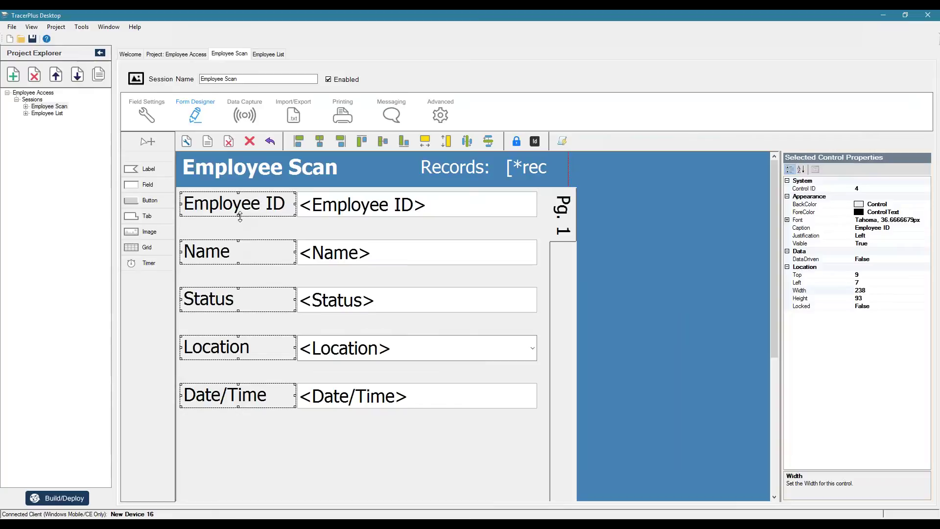
{"action": "left_click_drag", "start_coordinate": [240, 216], "coordinate": [239, 216]}
Step: Move all five labels and their input fields together slightly right and down
{"action": "left_click", "coordinate": [368, 204], "text": "ctrl"}
{"action": "left_click", "coordinate": [364, 250], "text": "ctrl"}
{"action": "left_click", "coordinate": [362, 299], "text": "ctrl"}
{"action": "left_click", "coordinate": [362, 346], "text": "ctrl"}
{"action": "left_click", "coordinate": [362, 395], "text": "ctrl"}
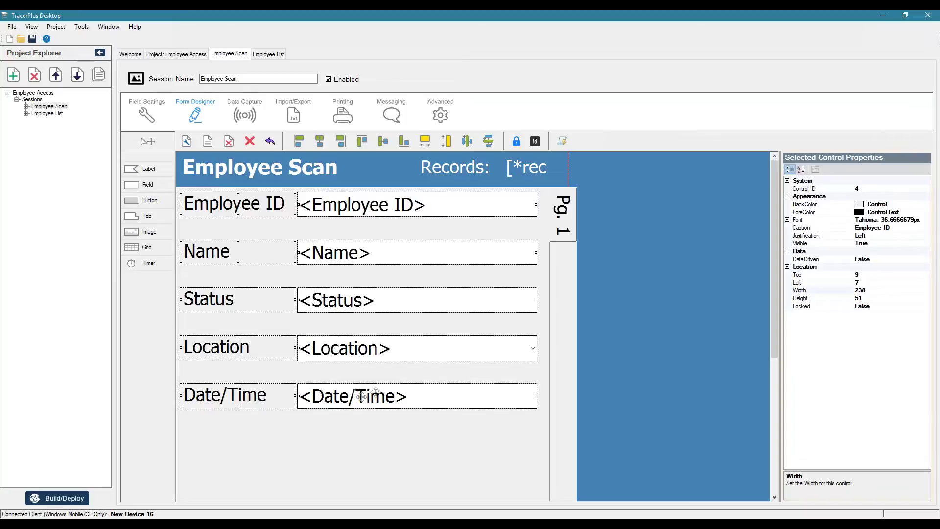
{"action": "left_click_drag", "start_coordinate": [376, 392], "coordinate": [398, 414]}
{"action": "left_click", "coordinate": [629, 359]}
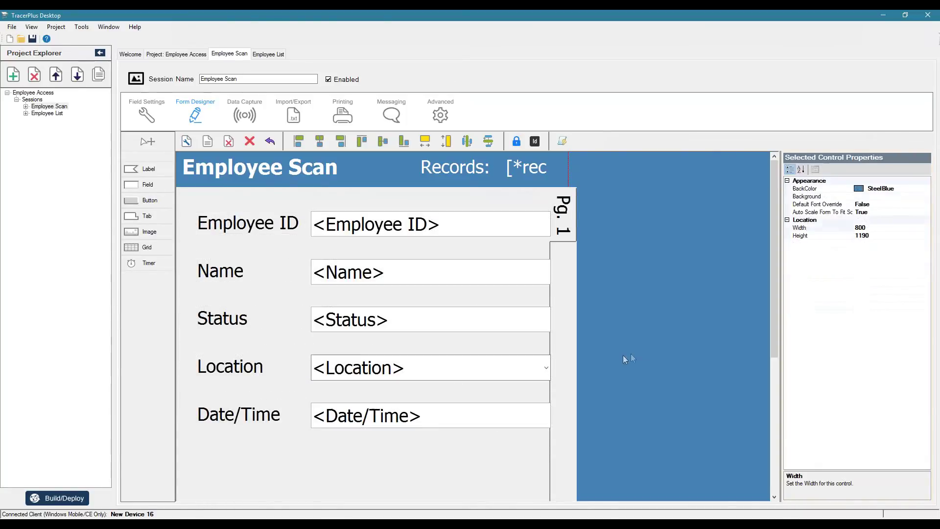
{"action": "scroll", "coordinate": [632, 359], "scroll_direction": "down", "scroll_amount": 5}
{"action": "scroll", "coordinate": [632, 359], "scroll_direction": "up", "scroll_amount": 5}
{"action": "scroll", "coordinate": [656, 262], "scroll_direction": "down", "scroll_amount": 5}
Step: Build and deploy the project to the Android device
{"action": "left_click", "coordinate": [57, 497]}
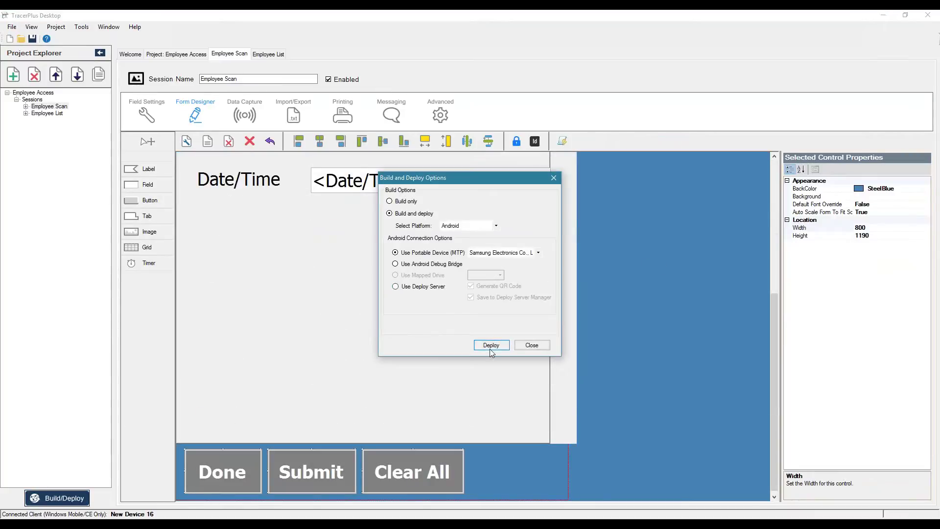
{"action": "left_click", "coordinate": [490, 348]}
{"action": "left_click", "coordinate": [532, 345]}
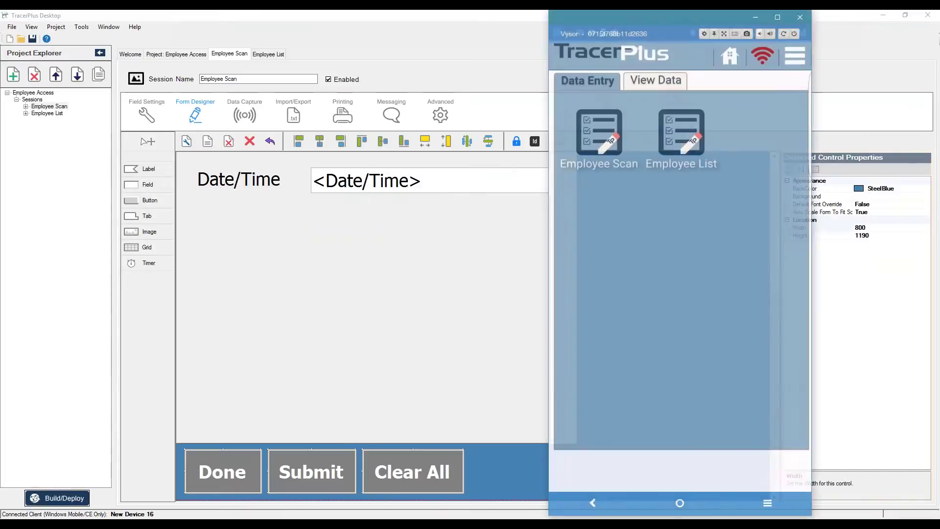
Step: Open the Employee Scan form on the phone to check its layout, then return to the designer
{"action": "left_click", "coordinate": [610, 167]}
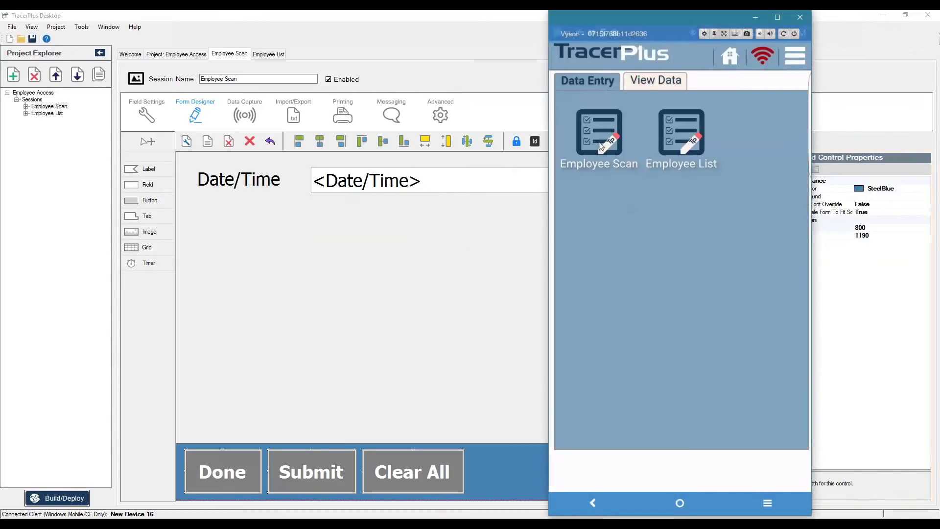
{"action": "left_click", "coordinate": [720, 65]}
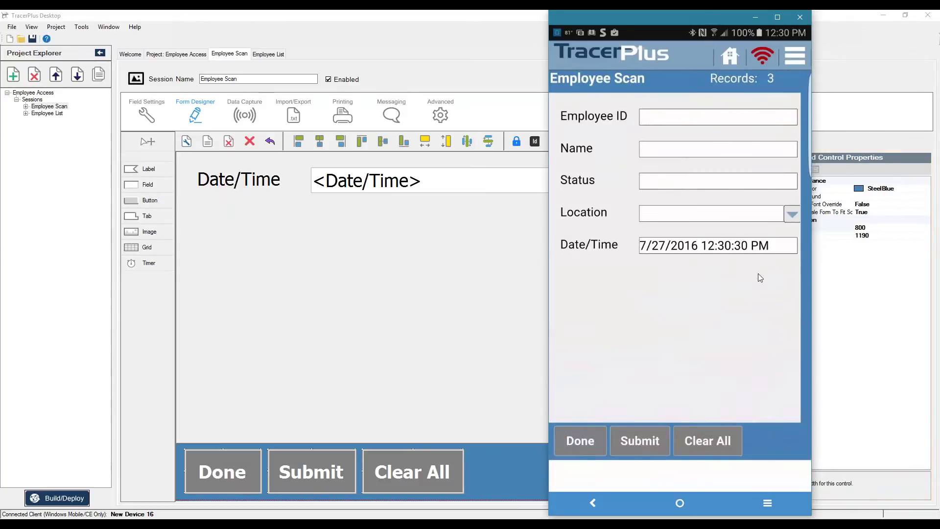
{"action": "left_click", "coordinate": [415, 337]}
{"action": "scroll", "coordinate": [517, 189], "scroll_direction": "up", "scroll_amount": 3}
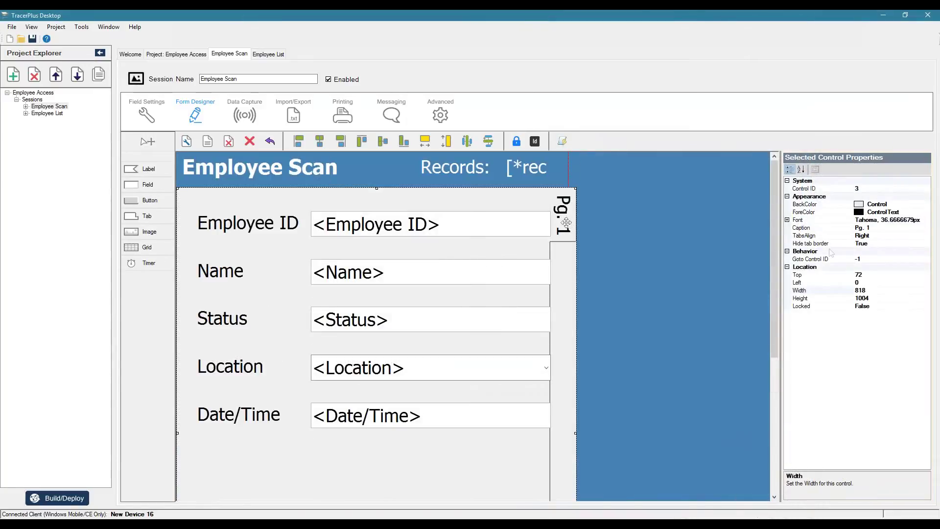
Step: Set the Pg. 1 tab caption font size to 12 and widen the tab from 818 to 826
{"action": "left_click", "coordinate": [787, 220]}
{"action": "left_click", "coordinate": [805, 235]}
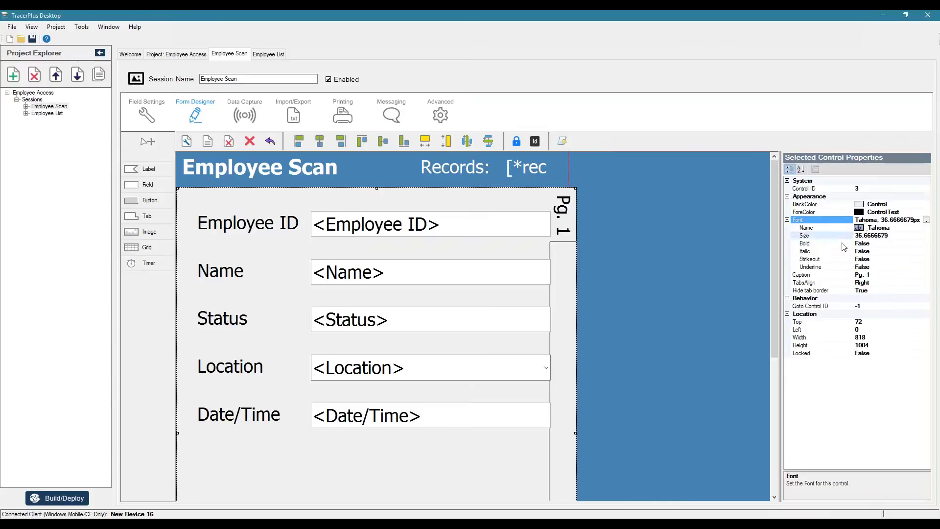
{"action": "type", "text": "12"}
{"action": "key", "text": "Return"}
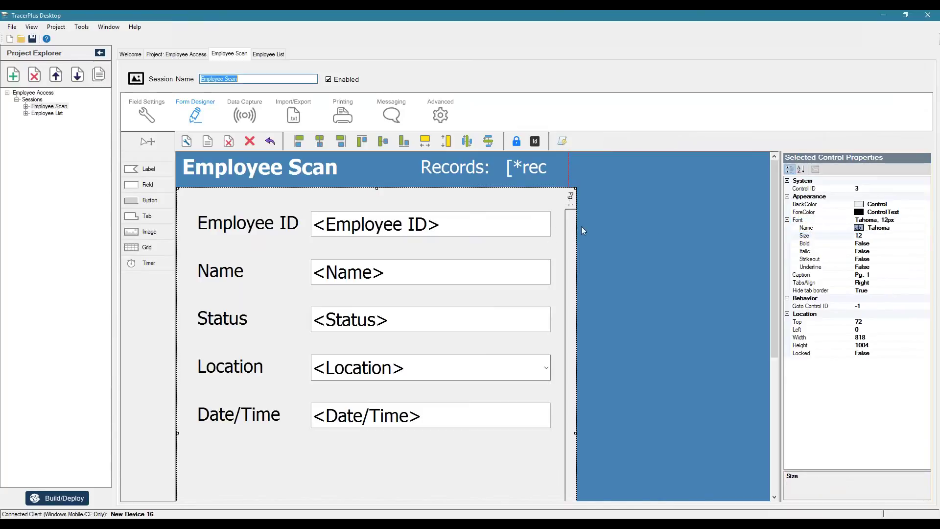
{"action": "left_click_drag", "start_coordinate": [575, 432], "coordinate": [579, 431]}
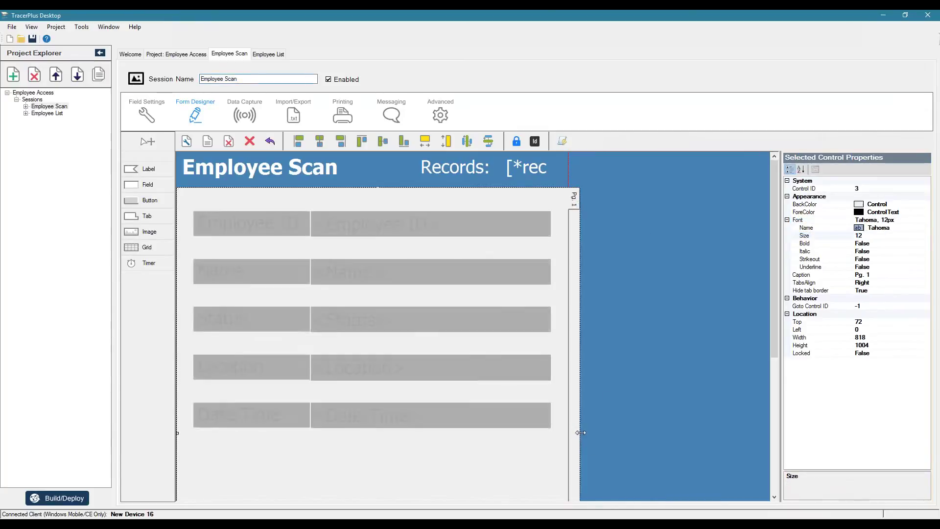
{"action": "left_click", "coordinate": [629, 334]}
{"action": "scroll", "coordinate": [629, 334], "scroll_direction": "down", "scroll_amount": 5}
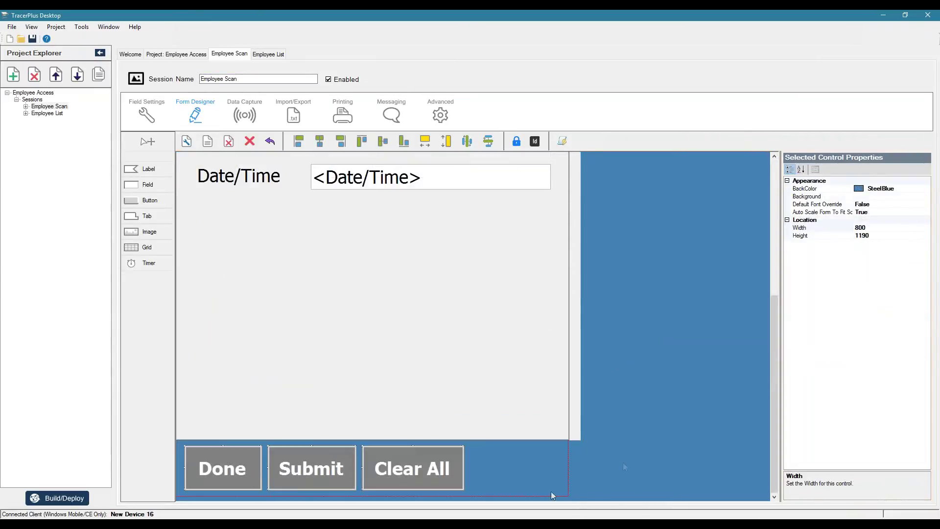
{"action": "scroll", "coordinate": [641, 441], "scroll_direction": "up", "scroll_amount": 5}
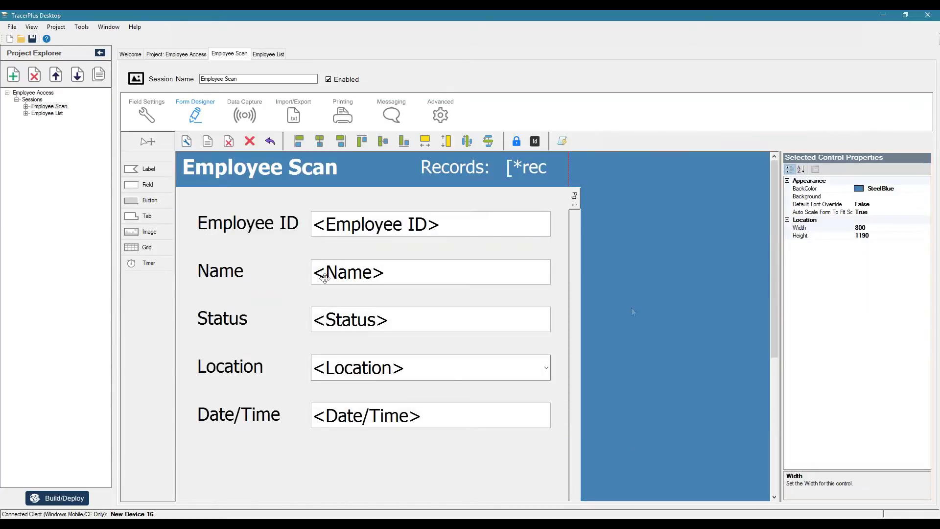
Step: Move the Date/Time label and field up under the Location row
{"action": "left_click", "coordinate": [255, 414]}
{"action": "left_click", "coordinate": [362, 415], "text": "ctrl"}
{"action": "left_click_drag", "start_coordinate": [368, 416], "coordinate": [368, 395]}
{"action": "left_click", "coordinate": [609, 390]}
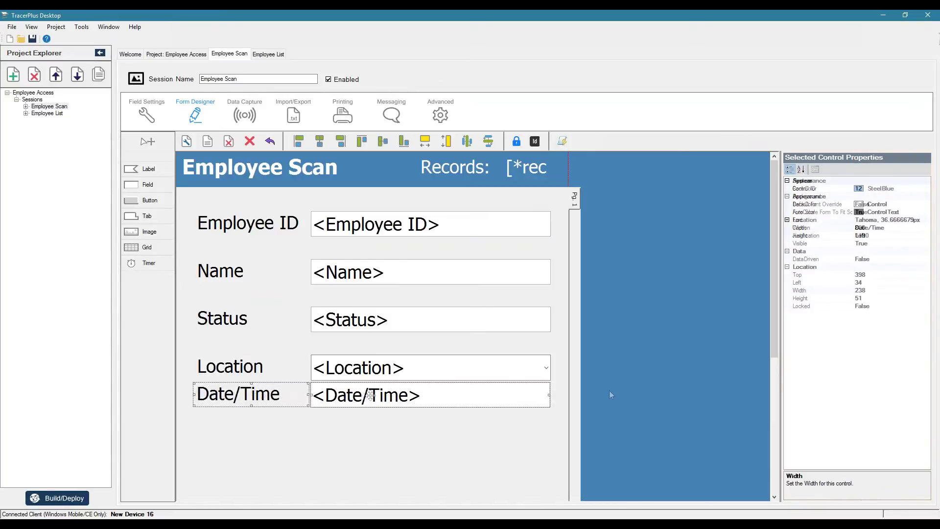
Step: Distribute the five input fields evenly top to bottom
{"action": "left_click", "coordinate": [343, 227]}
{"action": "left_click", "coordinate": [373, 273], "text": "ctrl"}
{"action": "left_click", "coordinate": [379, 320], "text": "ctrl"}
{"action": "left_click", "coordinate": [377, 364], "text": "ctrl"}
{"action": "left_click", "coordinate": [377, 394], "text": "ctrl"}
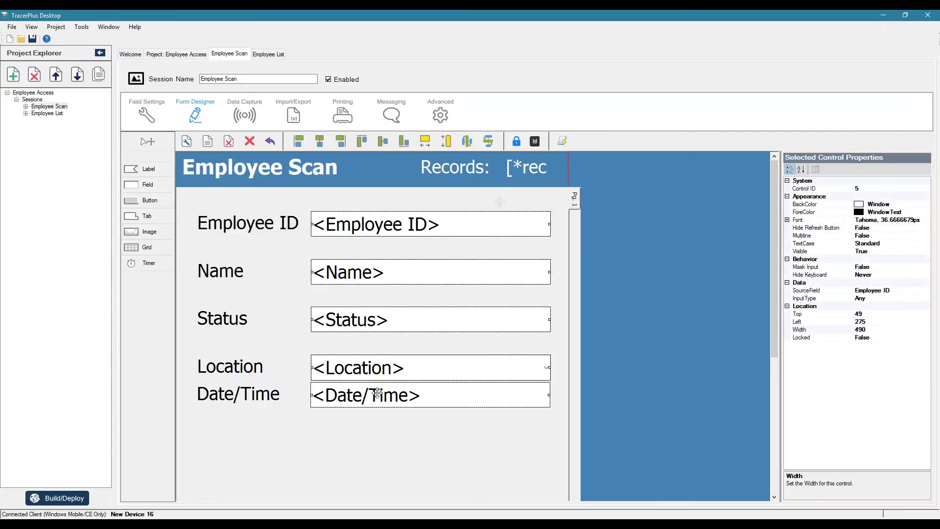
{"action": "left_click", "coordinate": [488, 141]}
{"action": "left_click", "coordinate": [649, 296]}
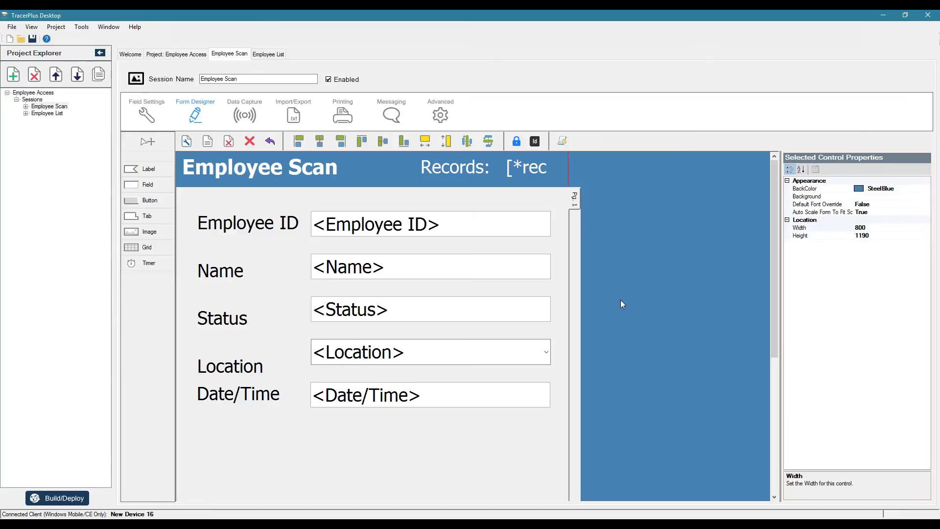
Step: Distribute the five labels evenly to match their fields
{"action": "left_click", "coordinate": [263, 225]}
{"action": "left_click", "coordinate": [223, 273], "text": "ctrl"}
{"action": "left_click", "coordinate": [217, 323], "text": "ctrl"}
{"action": "left_click", "coordinate": [217, 370], "text": "ctrl"}
{"action": "left_click", "coordinate": [217, 392], "text": "ctrl"}
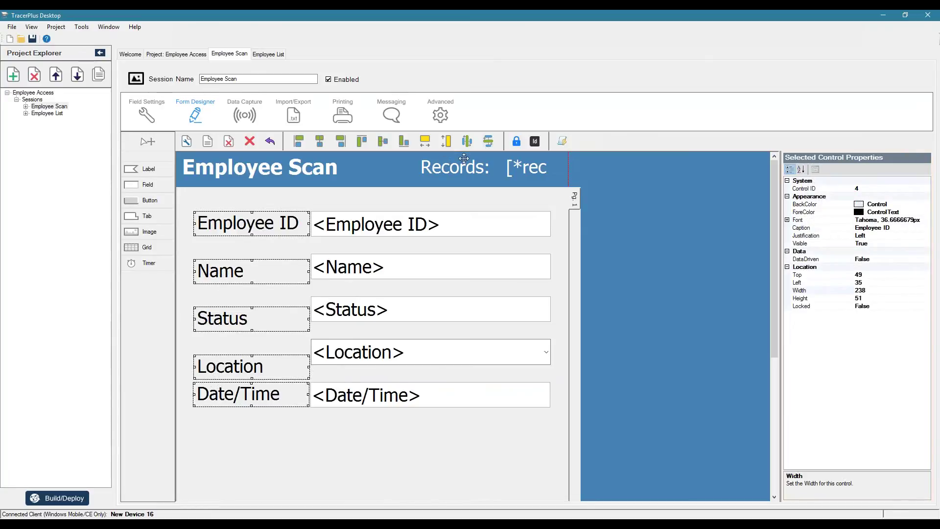
{"action": "left_click", "coordinate": [488, 142]}
{"action": "left_click", "coordinate": [720, 304]}
Step: Left-align the Date/Time label with Location, then start deploying the form to Android
{"action": "left_click", "coordinate": [268, 350]}
{"action": "left_click", "coordinate": [257, 392], "text": "ctrl"}
{"action": "left_click", "coordinate": [298, 141]}
{"action": "left_click", "coordinate": [349, 361]}
{"action": "left_click", "coordinate": [349, 391], "text": "ctrl"}
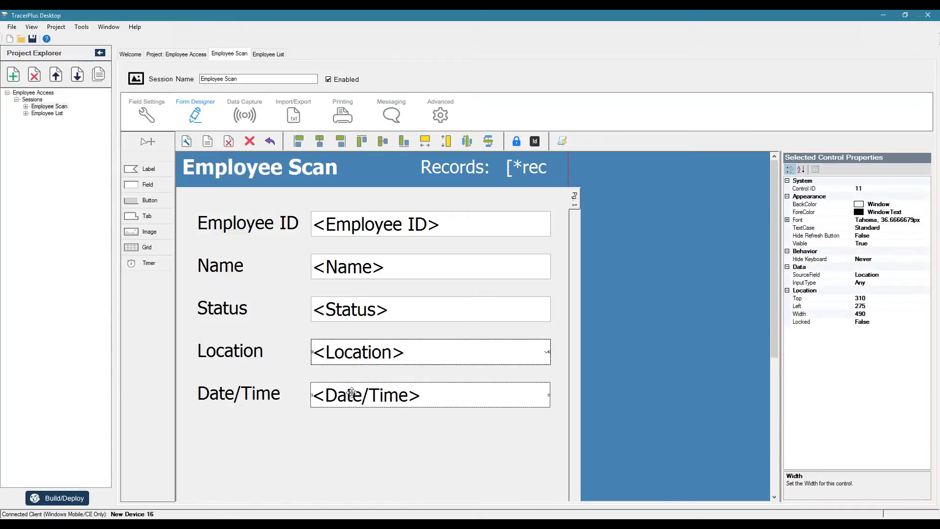
{"action": "left_click", "coordinate": [661, 332]}
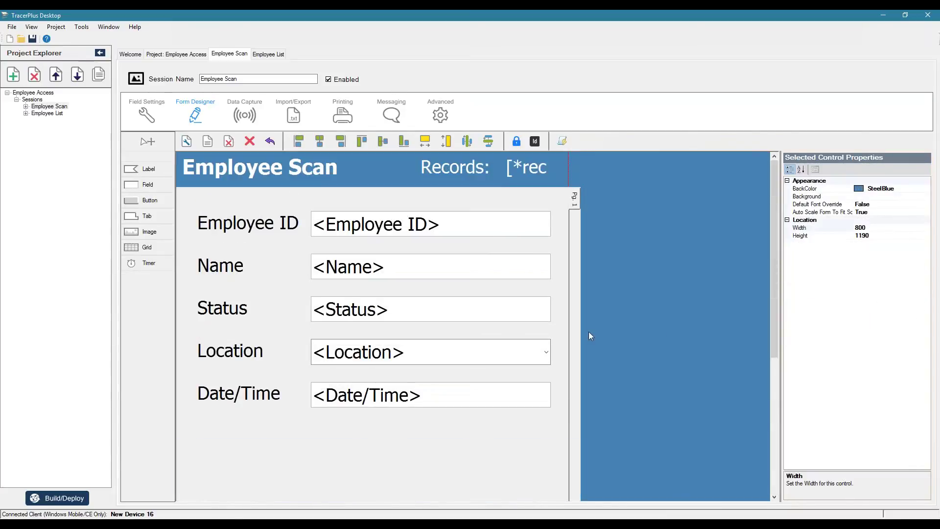
{"action": "left_click", "coordinate": [57, 498]}
{"action": "left_click", "coordinate": [490, 344]}
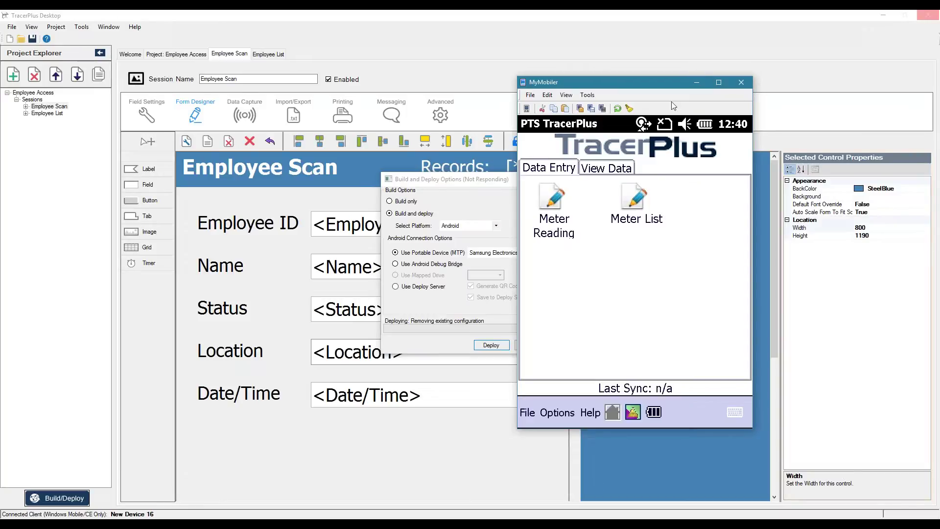
Step: Close MyMobiler and view the phone app's About information
{"action": "left_click", "coordinate": [696, 81]}
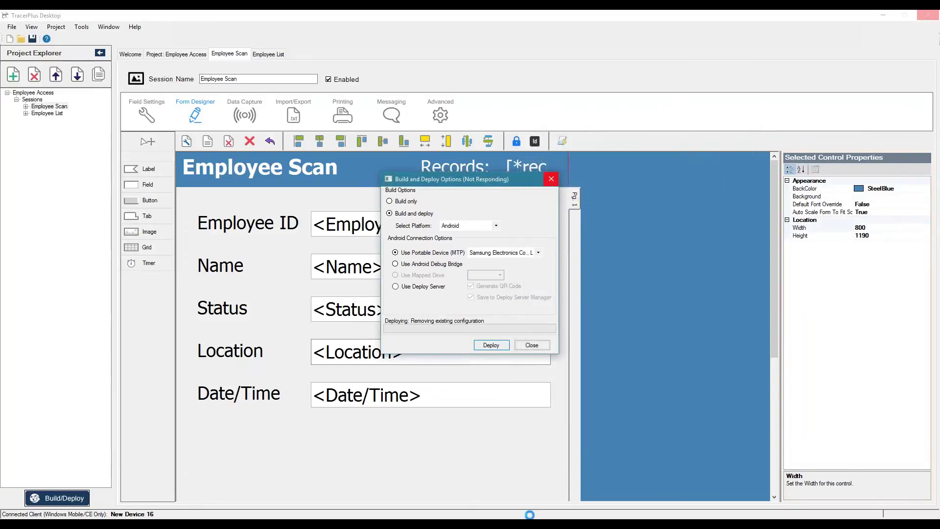
{"action": "left_click", "coordinate": [798, 56]}
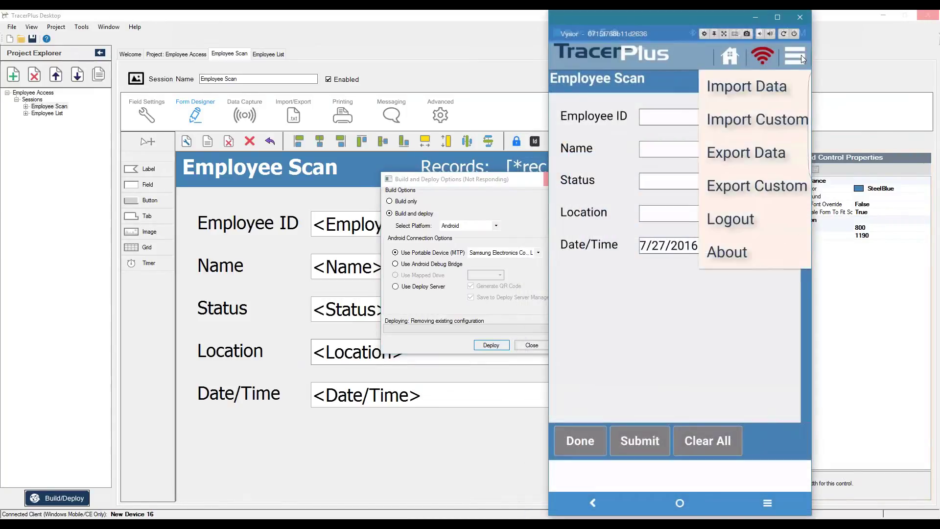
{"action": "left_click", "coordinate": [734, 251]}
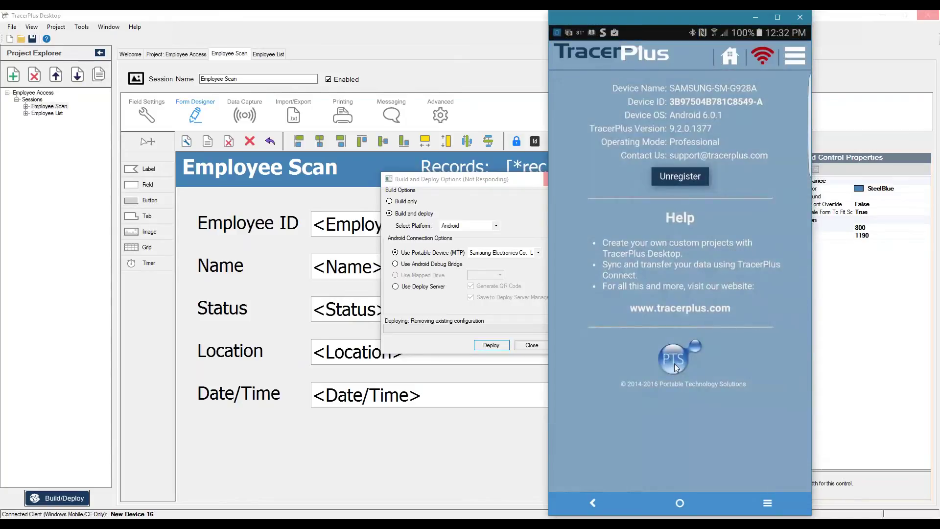
Step: Start a project download with TomaFisicaBaxter selected, cancel it, and return to the Employee Scan form
{"action": "left_click", "coordinate": [796, 59]}
{"action": "left_click", "coordinate": [746, 290]}
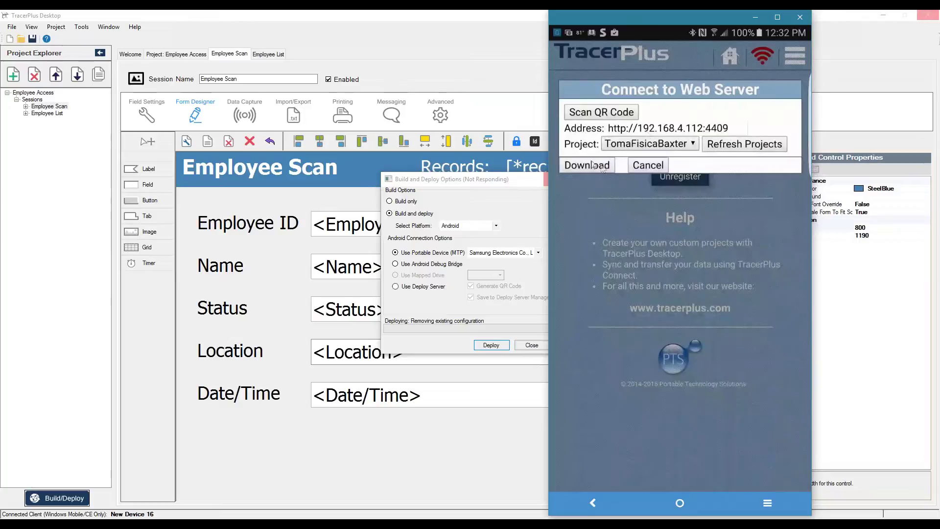
{"action": "left_click", "coordinate": [691, 143]}
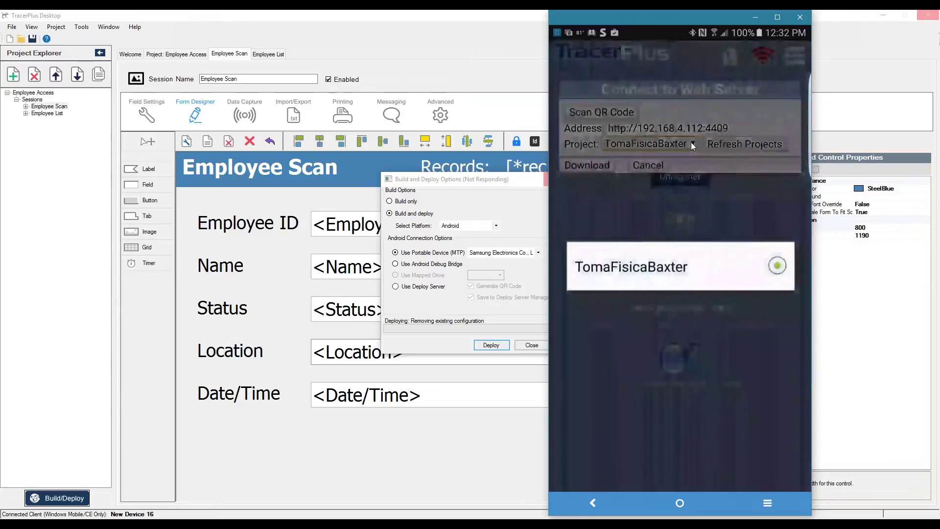
{"action": "left_click", "coordinate": [636, 266]}
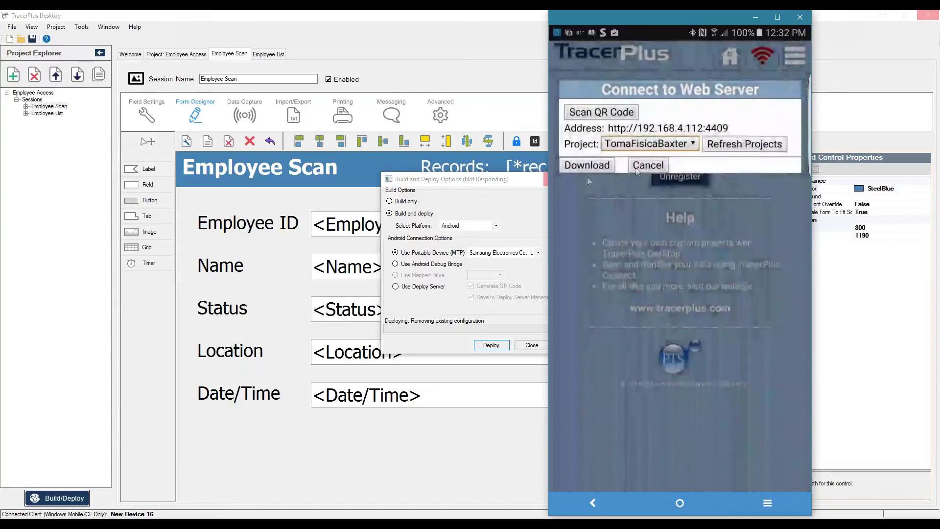
{"action": "left_click", "coordinate": [647, 165]}
{"action": "left_click", "coordinate": [593, 503]}
{"action": "left_click", "coordinate": [643, 307]}
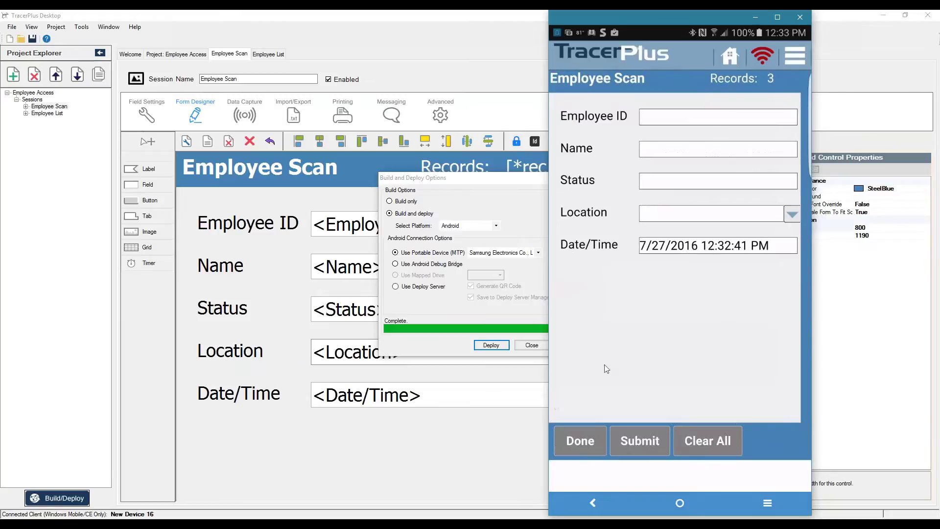
Step: Close the Build and Deploy dialog and switch to the Vysor phone mirror
{"action": "left_click", "coordinate": [532, 345]}
{"action": "key", "text": "alt+Tab"}
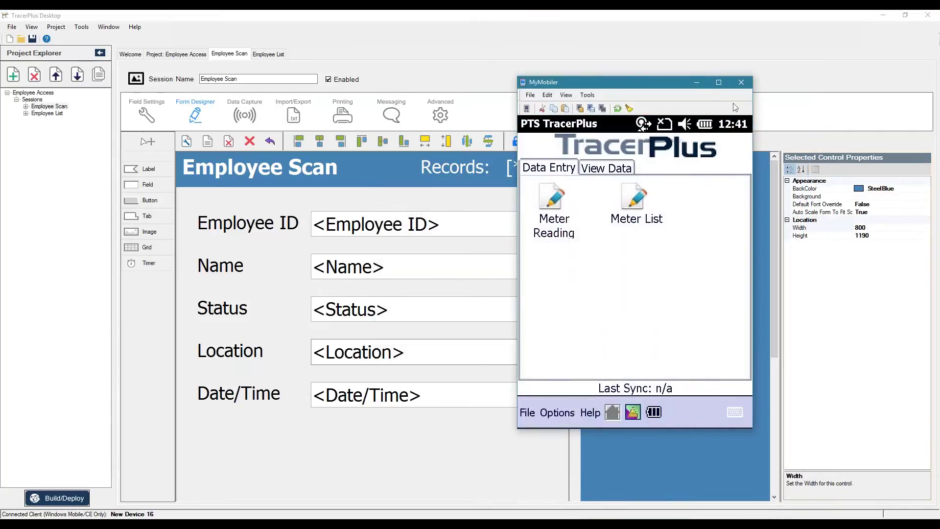
{"action": "left_click", "coordinate": [696, 83]}
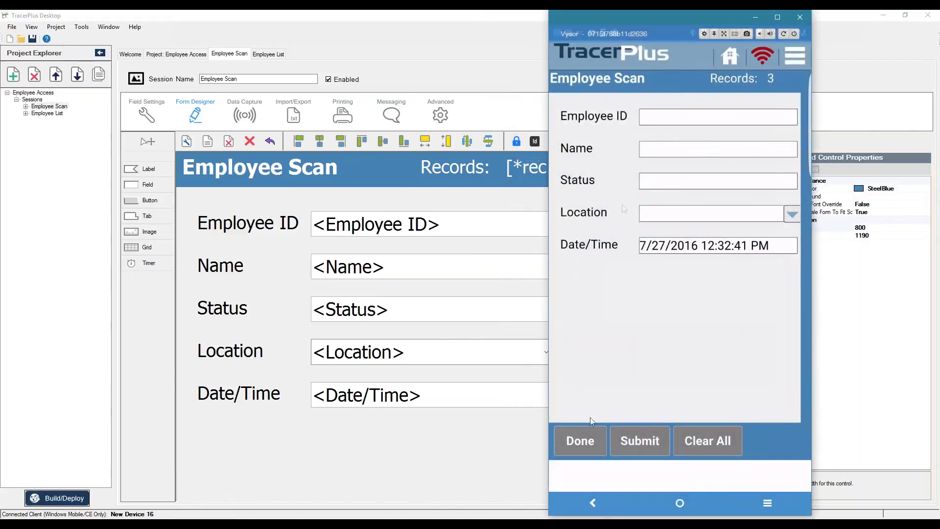
Step: Reopen Employee Scan on the phone and check the Location dropdown without choosing
{"action": "left_click", "coordinate": [579, 442]}
{"action": "left_click", "coordinate": [596, 147]}
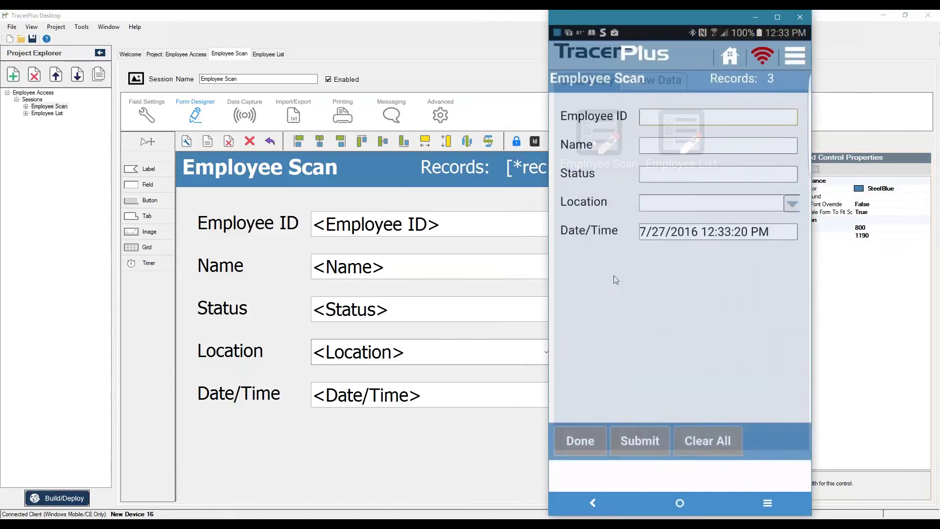
{"action": "left_click", "coordinate": [691, 264]}
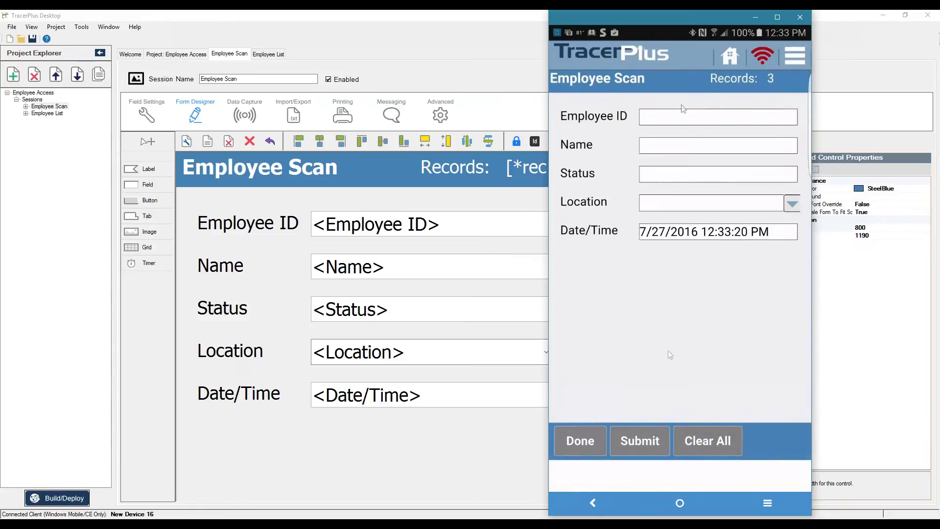
{"action": "left_click", "coordinate": [790, 205]}
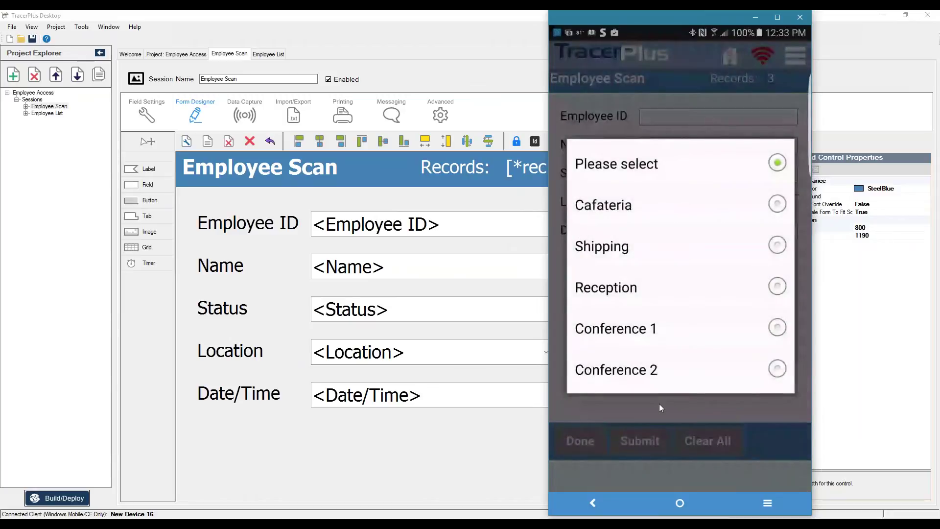
{"action": "left_click", "coordinate": [601, 416]}
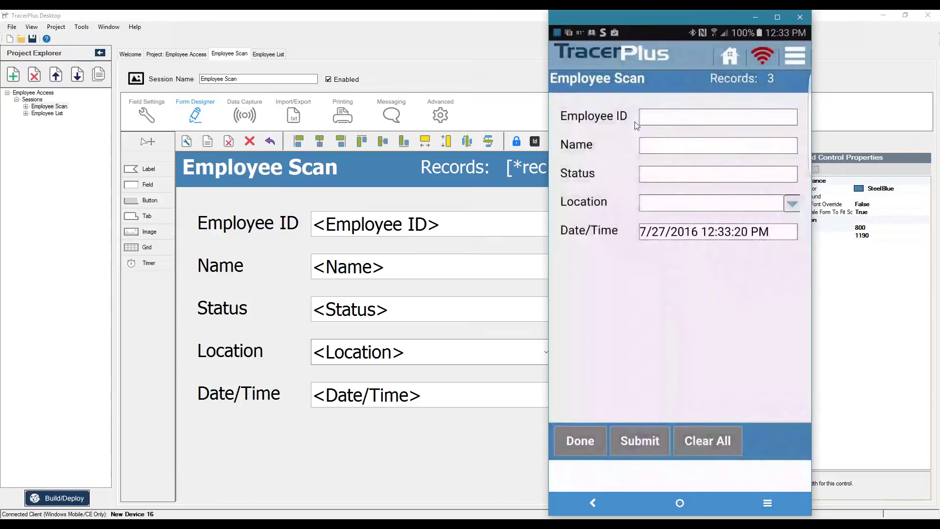
Step: Delete all stored Employee Scan records and return home
{"action": "left_click", "coordinate": [567, 441]}
{"action": "left_click", "coordinate": [640, 88]}
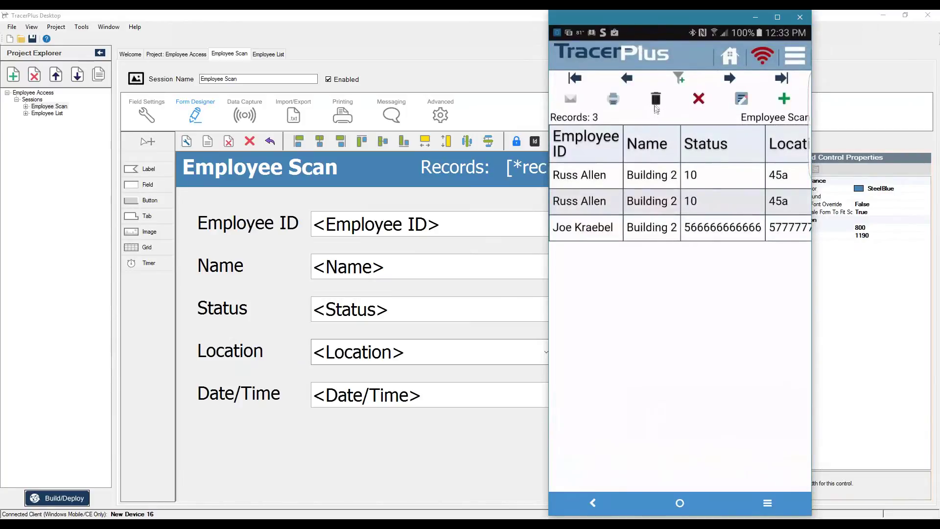
{"action": "left_click", "coordinate": [656, 100]}
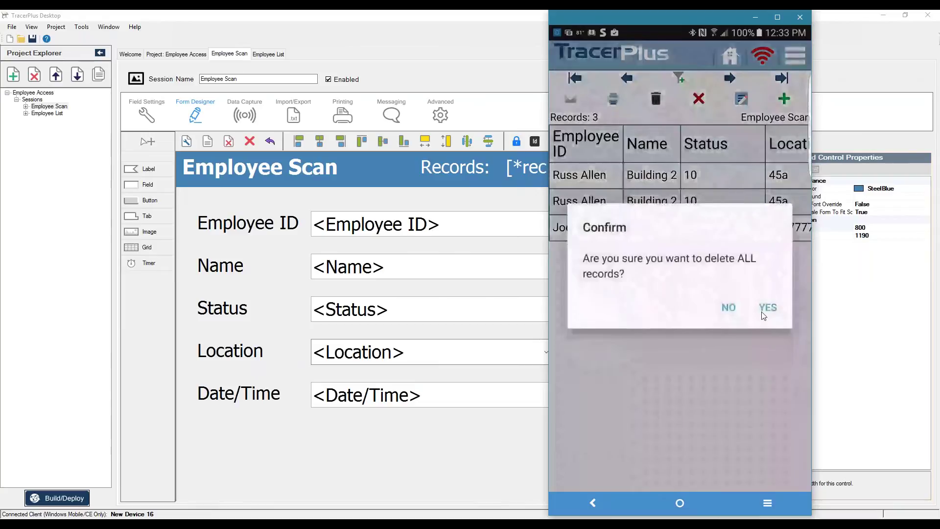
{"action": "left_click", "coordinate": [763, 315]}
{"action": "left_click", "coordinate": [725, 58]}
Step: Delete all stored Employee List records and return home
{"action": "left_click", "coordinate": [680, 141]}
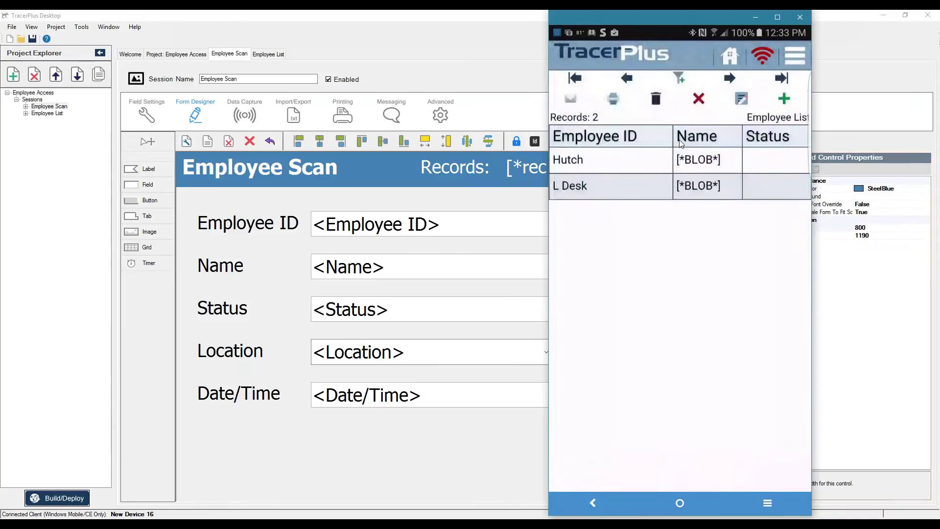
{"action": "left_click", "coordinate": [656, 100]}
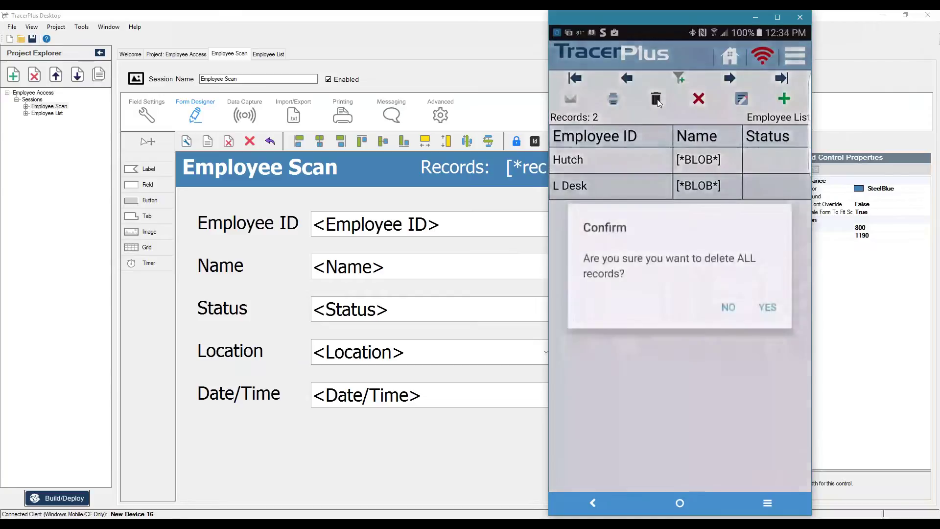
{"action": "left_click", "coordinate": [766, 312]}
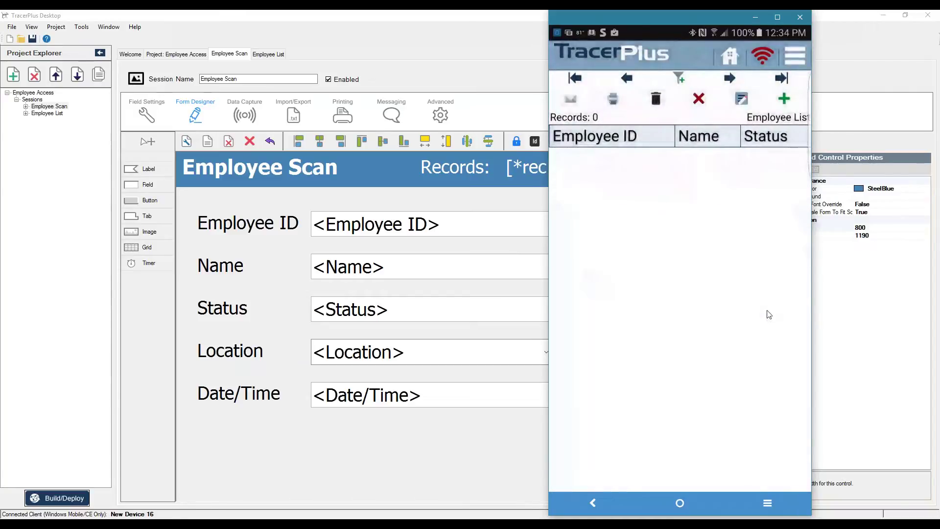
{"action": "left_click", "coordinate": [721, 61]}
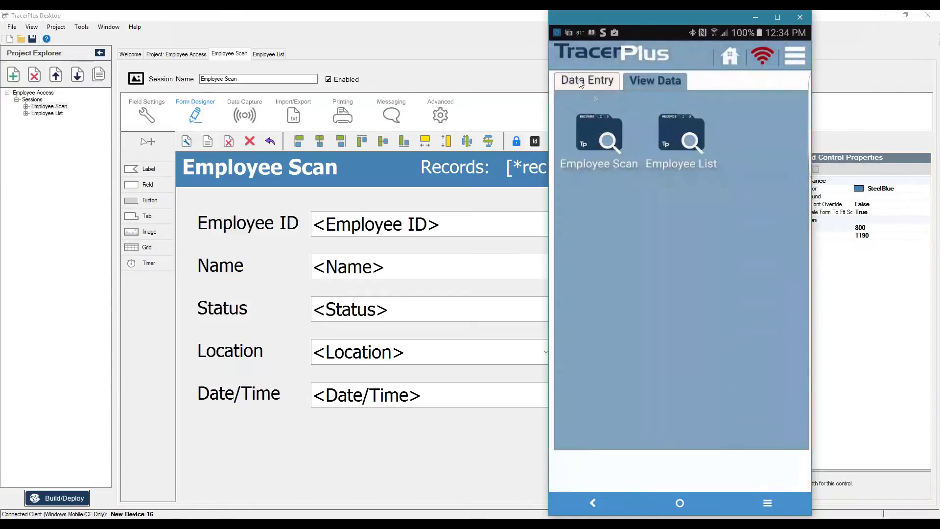
Step: Add employee 1001 with the employee's name and Status A to the Employee List
{"action": "left_click", "coordinate": [669, 148]}
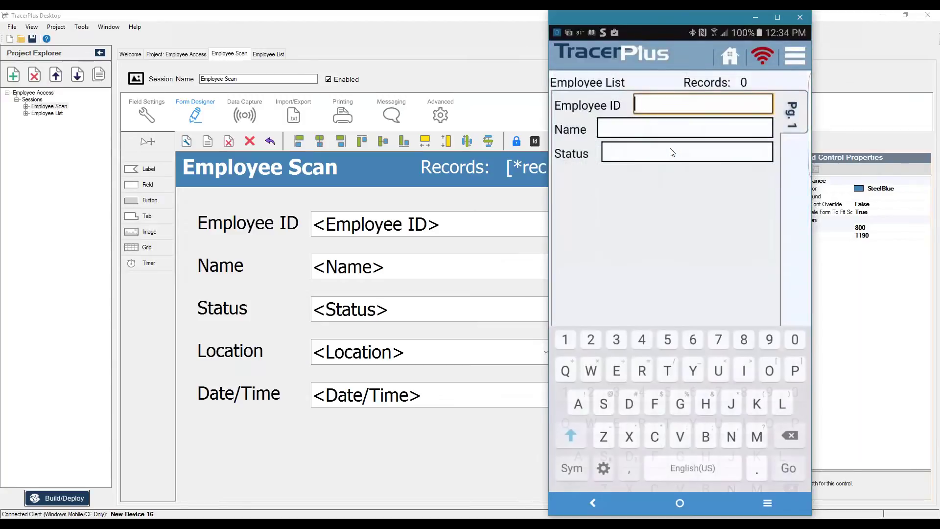
{"action": "type", "text": "1001"}
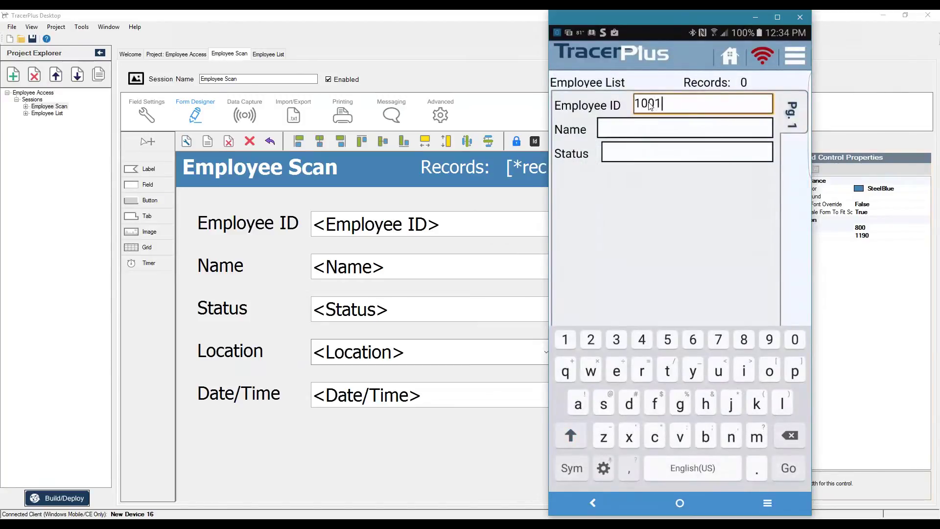
{"action": "key", "text": "Return"}
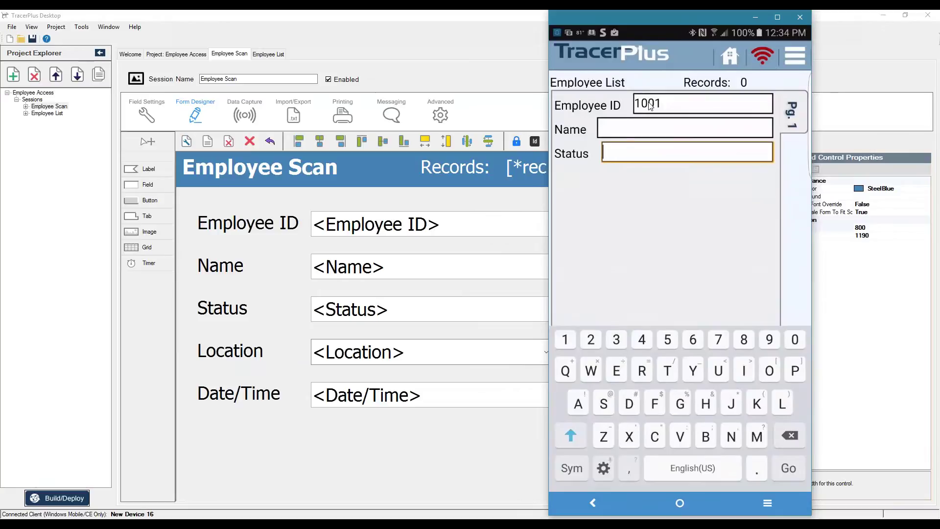
{"action": "left_click", "coordinate": [623, 135]}
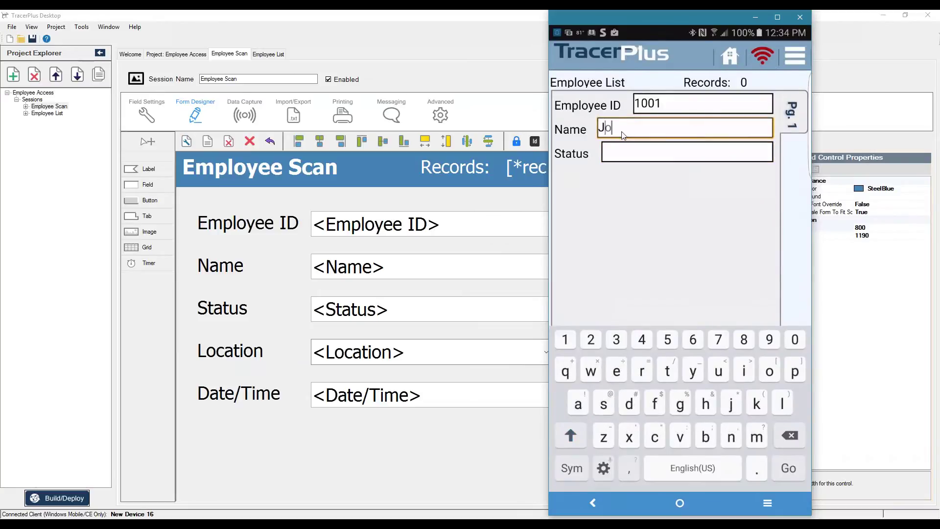
{"action": "left_click", "coordinate": [625, 154]}
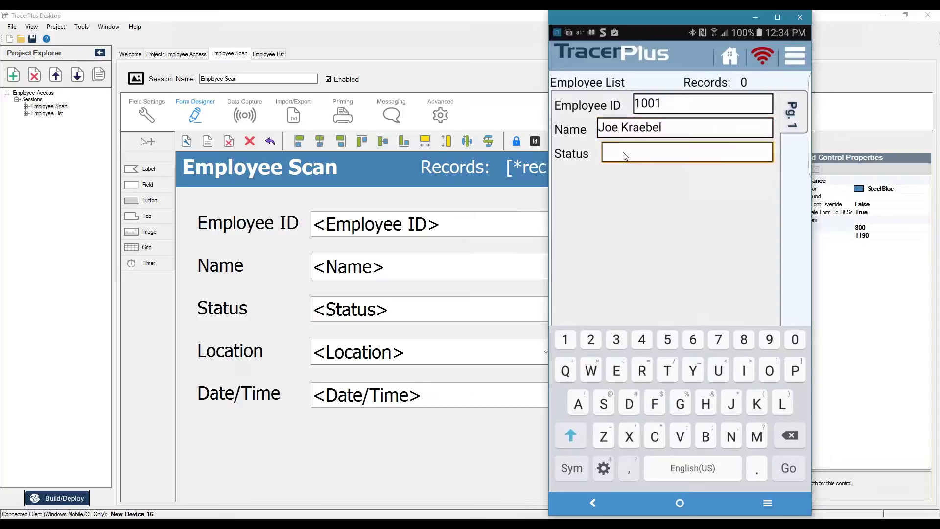
{"action": "type", "text": "A"}
{"action": "key", "text": "Return"}
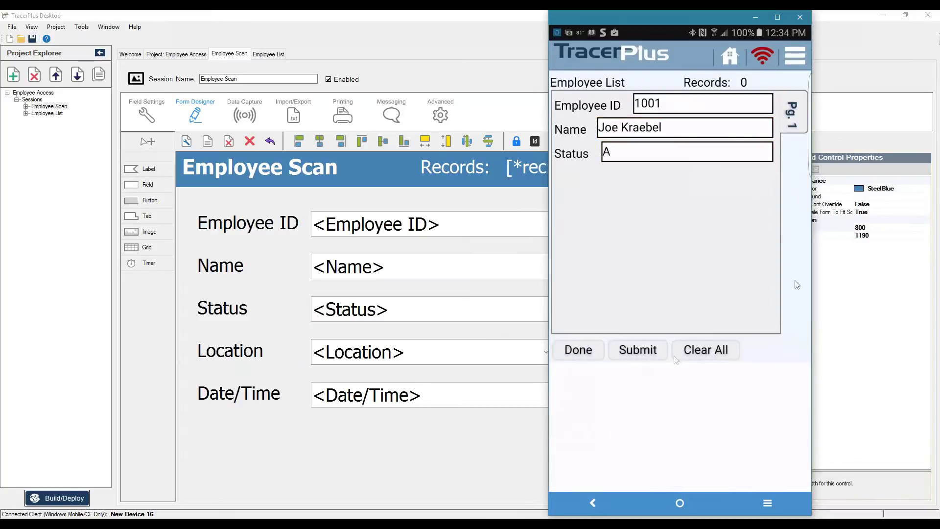
{"action": "left_click", "coordinate": [638, 350]}
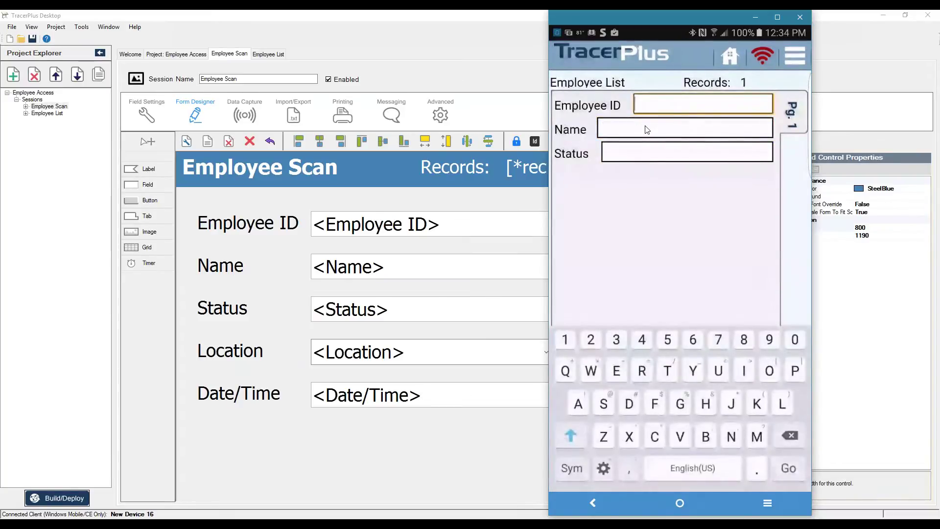
Step: Add employee 1002 with the employee's name and Status IA to the Employee List
{"action": "type", "text": "1002"}
{"action": "key", "text": "Tab"}
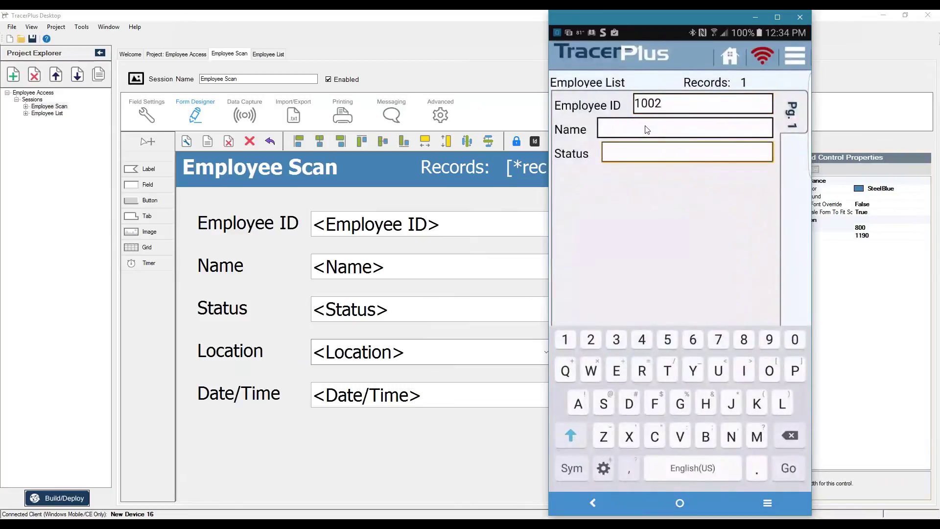
{"action": "left_click", "coordinate": [647, 129]}
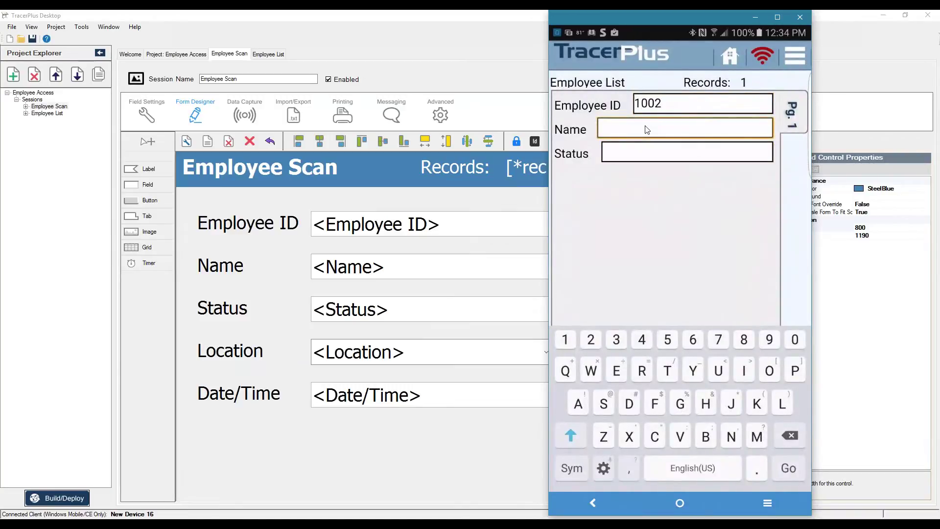
{"action": "type", "text": "John Smith"}
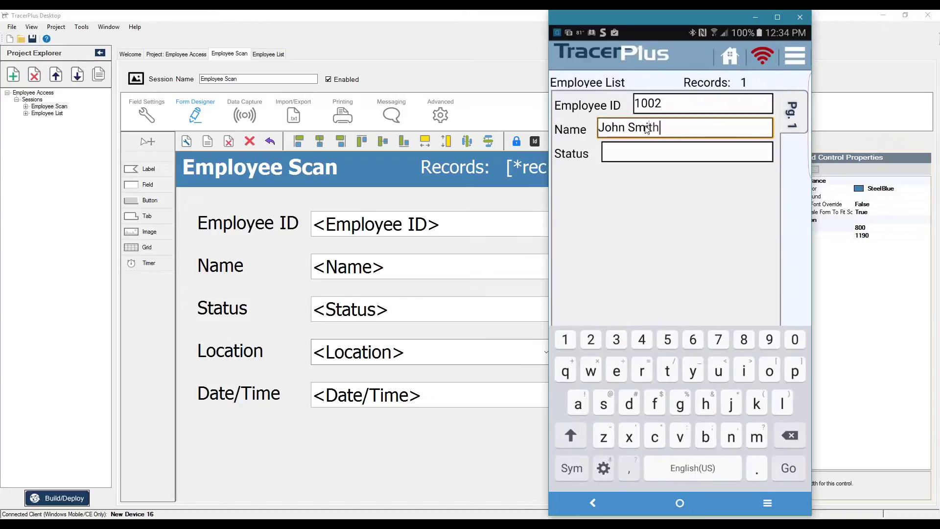
{"action": "left_click", "coordinate": [625, 157]}
{"action": "type", "text": "IA"}
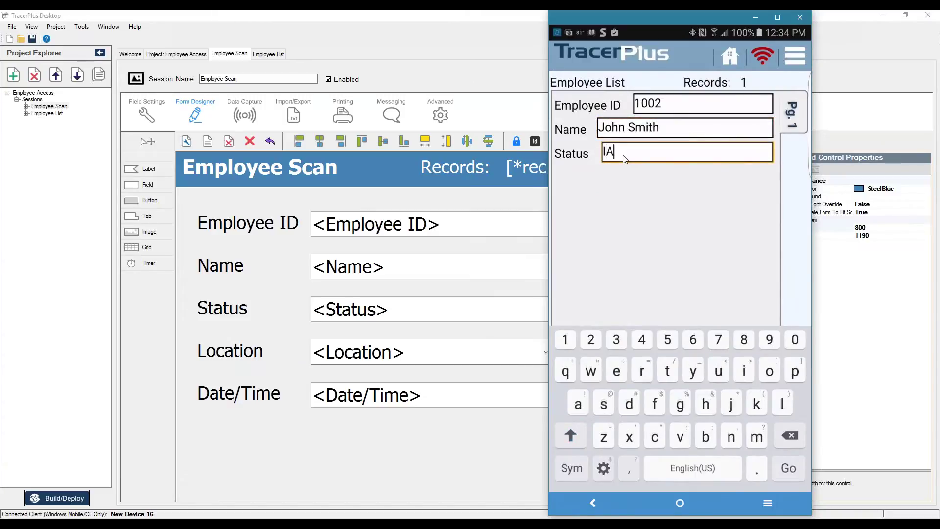
{"action": "left_click", "coordinate": [645, 228]}
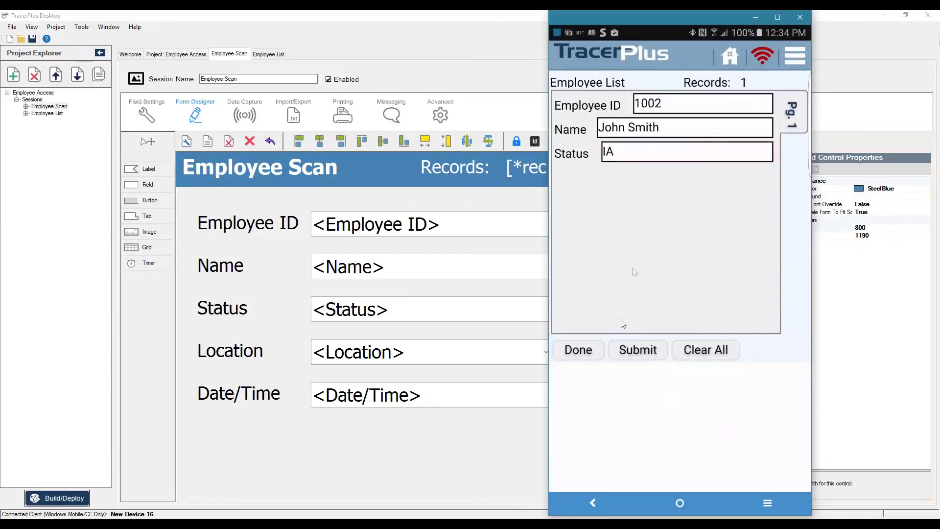
{"action": "left_click", "coordinate": [635, 349]}
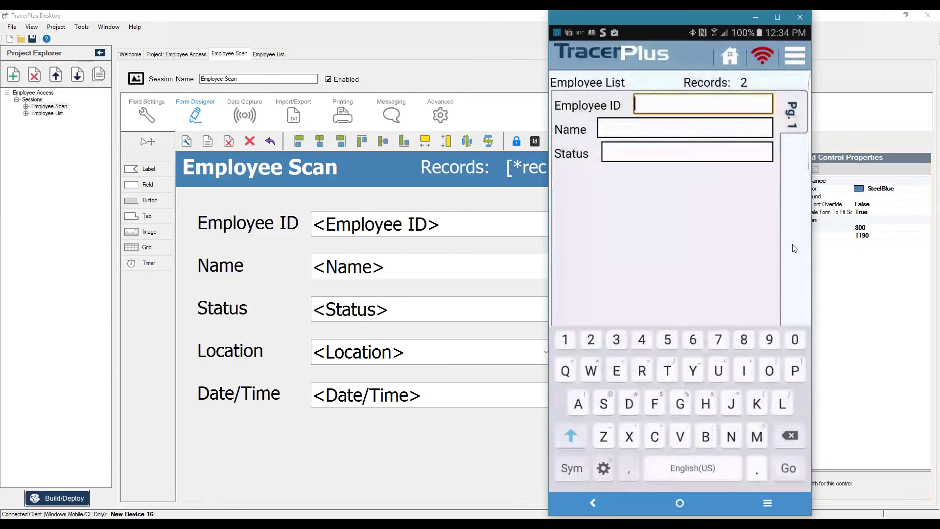
Step: Finish entry to return to the Data Entry home screen
{"action": "left_click", "coordinate": [733, 253]}
{"action": "left_click", "coordinate": [588, 349]}
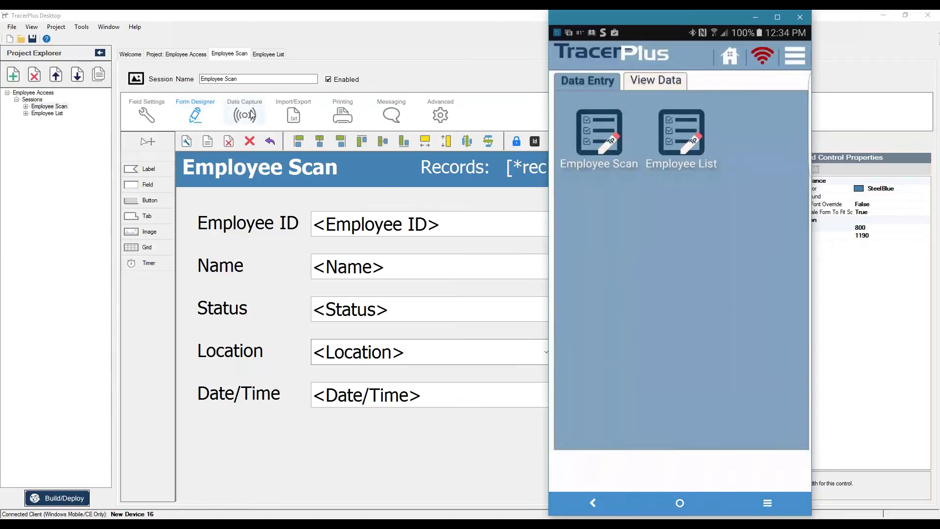
{"action": "left_click", "coordinate": [251, 114]}
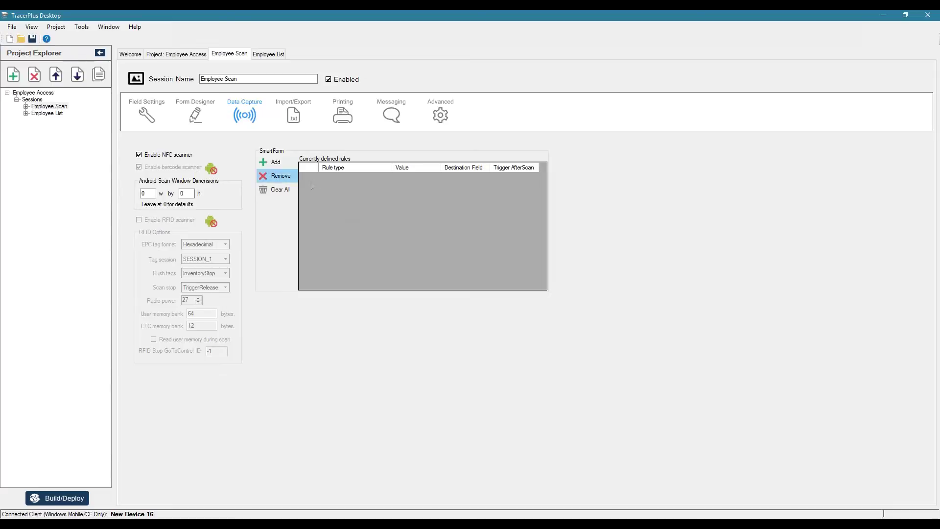
Step: Add a SmartForm rule sending NFC Read Complete into Employee ID with AfterScan triggered
{"action": "left_click", "coordinate": [275, 163]}
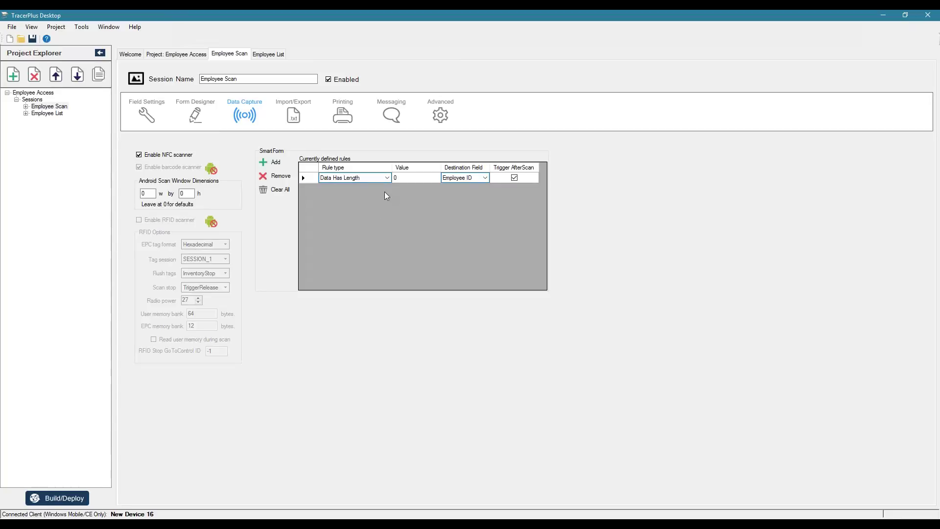
{"action": "left_click", "coordinate": [386, 177]}
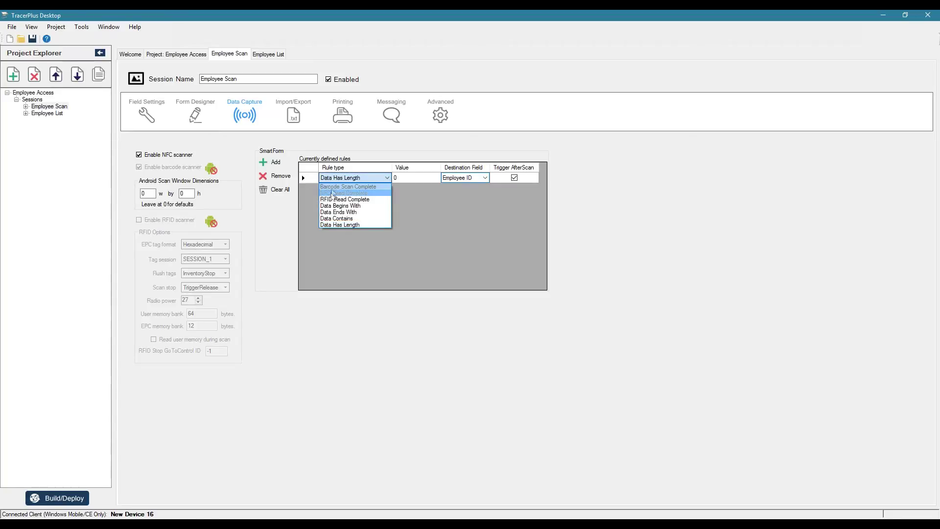
{"action": "left_click", "coordinate": [332, 193]}
{"action": "left_click", "coordinate": [421, 178]}
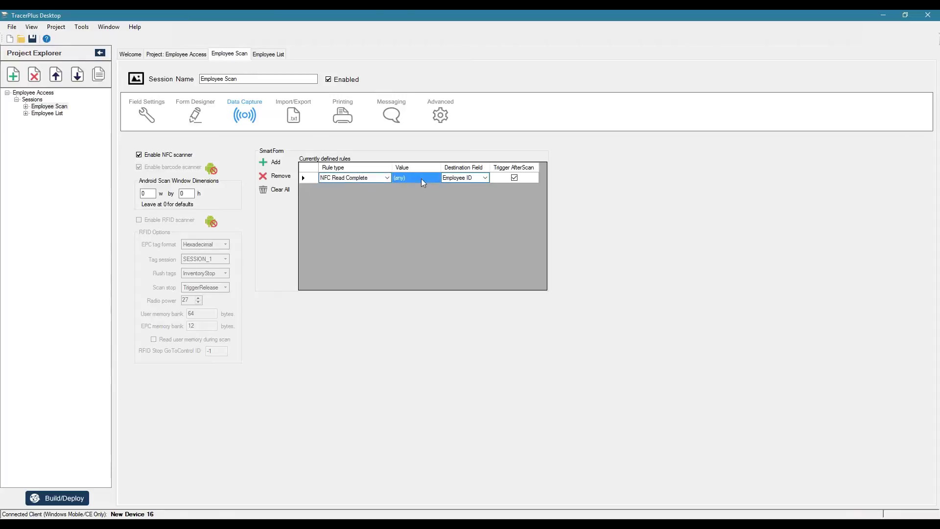
{"action": "left_click", "coordinate": [484, 179]}
{"action": "left_click", "coordinate": [486, 179]}
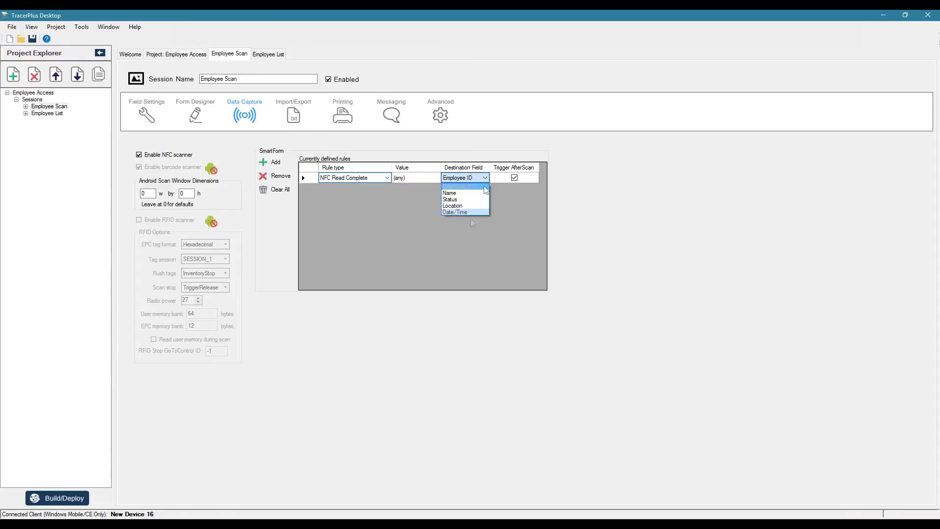
{"action": "left_click", "coordinate": [459, 188]}
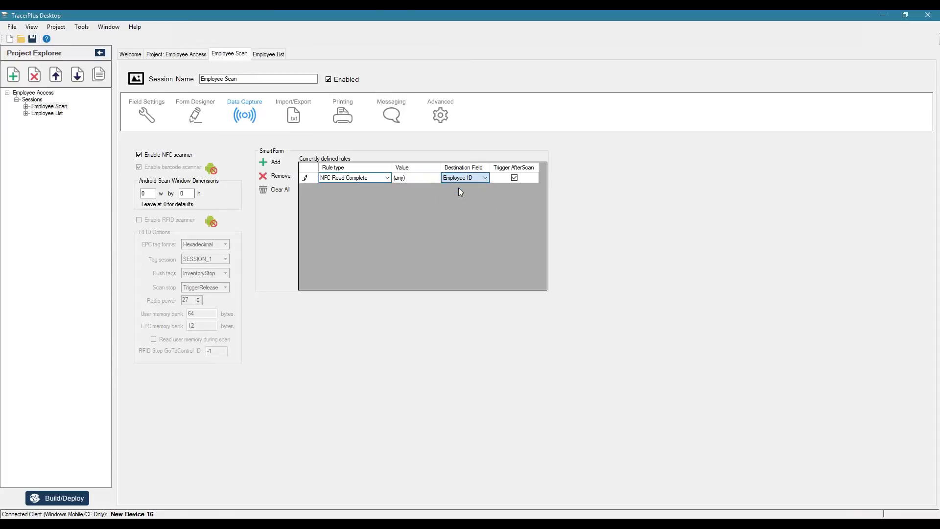
{"action": "left_click", "coordinate": [527, 178]}
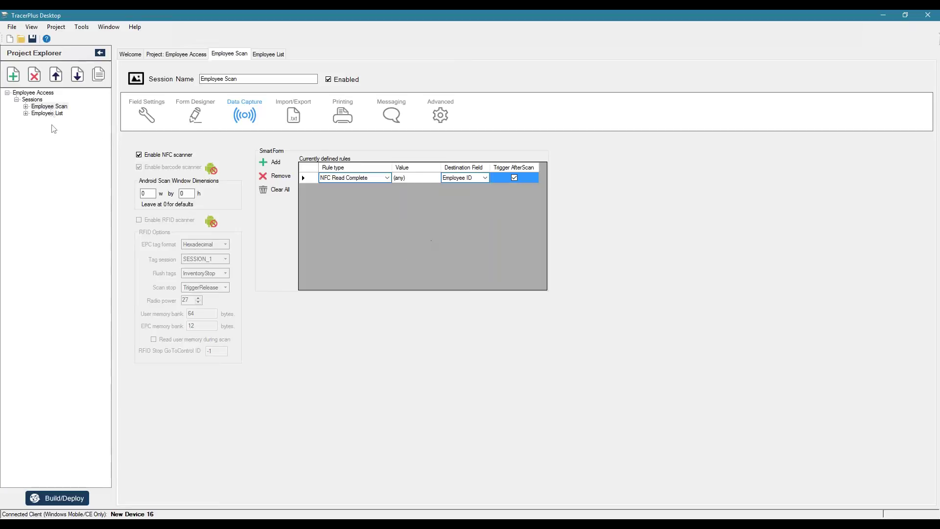
{"action": "left_click", "coordinate": [52, 108]}
Step: Deploy the updated project to the Android device
{"action": "left_click", "coordinate": [57, 497]}
{"action": "left_click", "coordinate": [487, 345]}
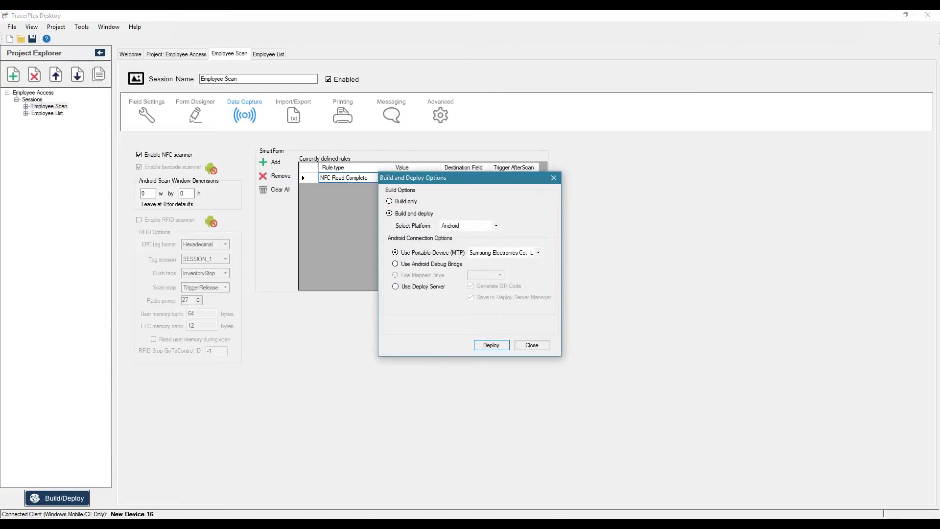
{"action": "left_click", "coordinate": [531, 344]}
Step: Open Employee Scan on the device, then reopen its layout in the Form Designer
{"action": "left_click", "coordinate": [516, 523]}
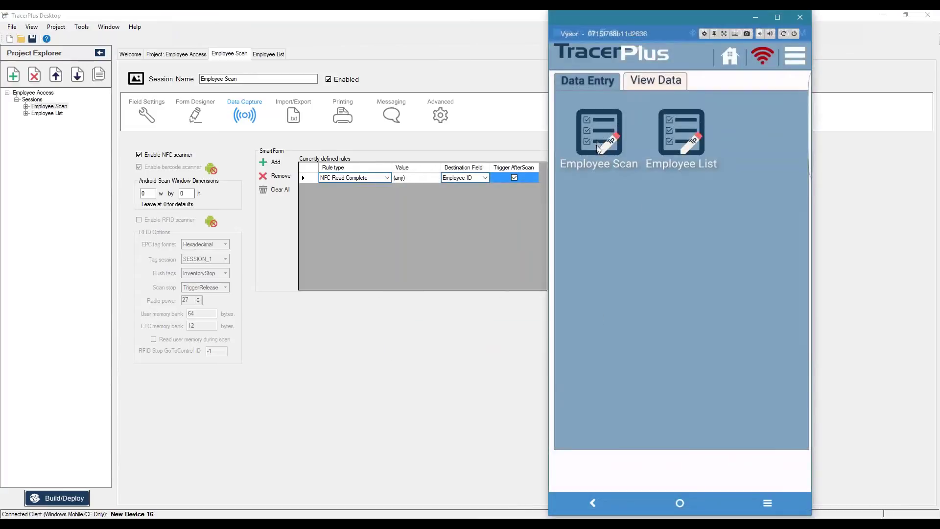
{"action": "left_click", "coordinate": [597, 133]}
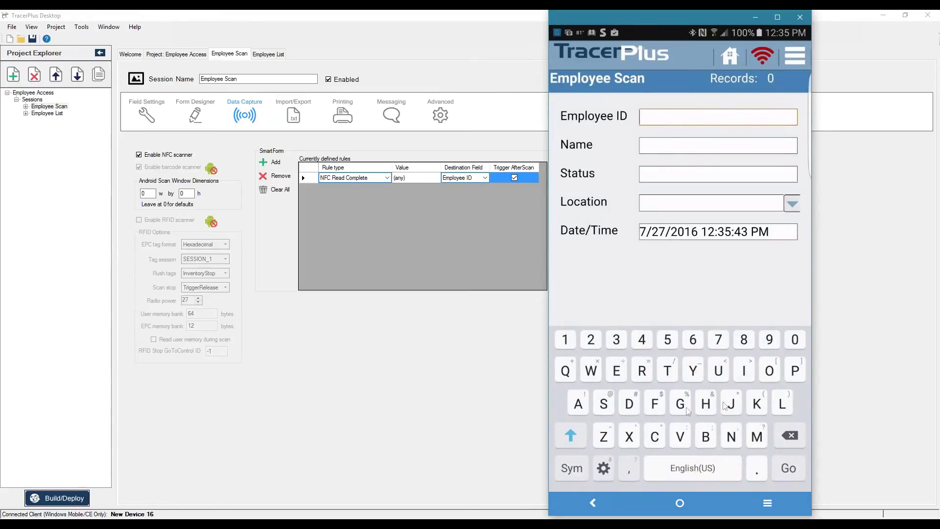
{"action": "left_click", "coordinate": [52, 107]}
{"action": "left_click", "coordinate": [187, 105]}
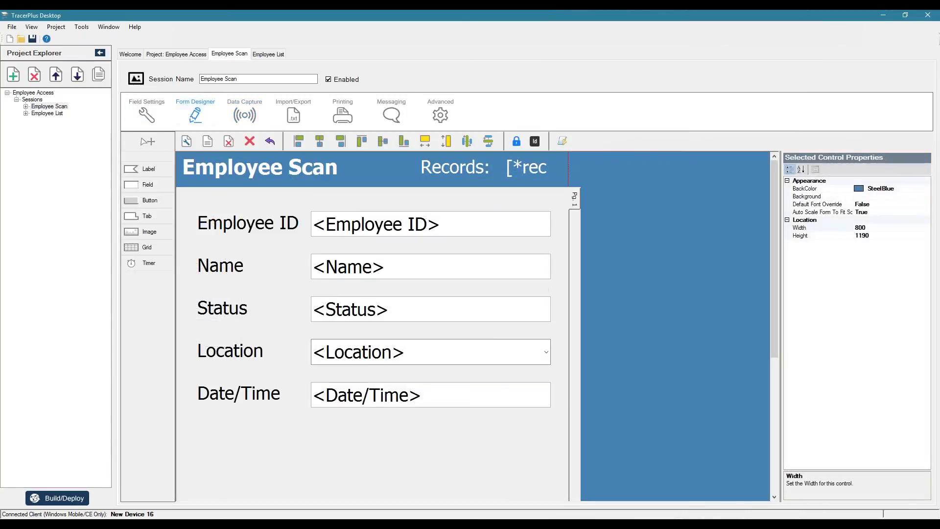
Step: Set Hide Keyboard to Always for Employee ID and OnFocus for Location
{"action": "left_click", "coordinate": [433, 224]}
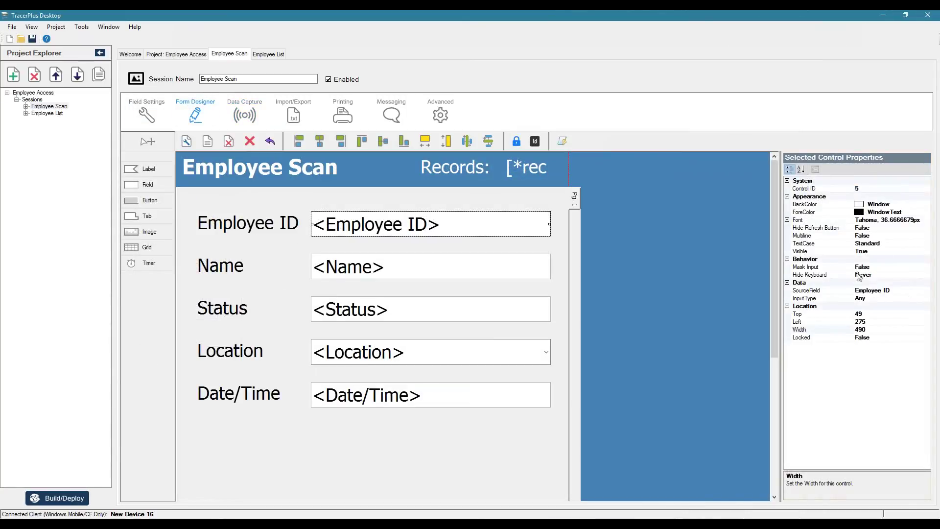
{"action": "double_click", "coordinate": [885, 275]}
{"action": "key", "text": "Down"}
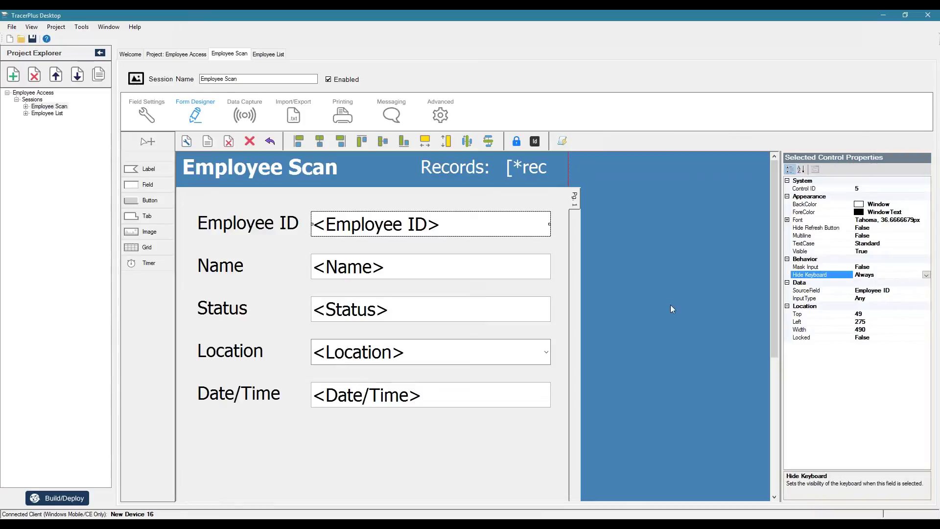
{"action": "left_click", "coordinate": [428, 345]}
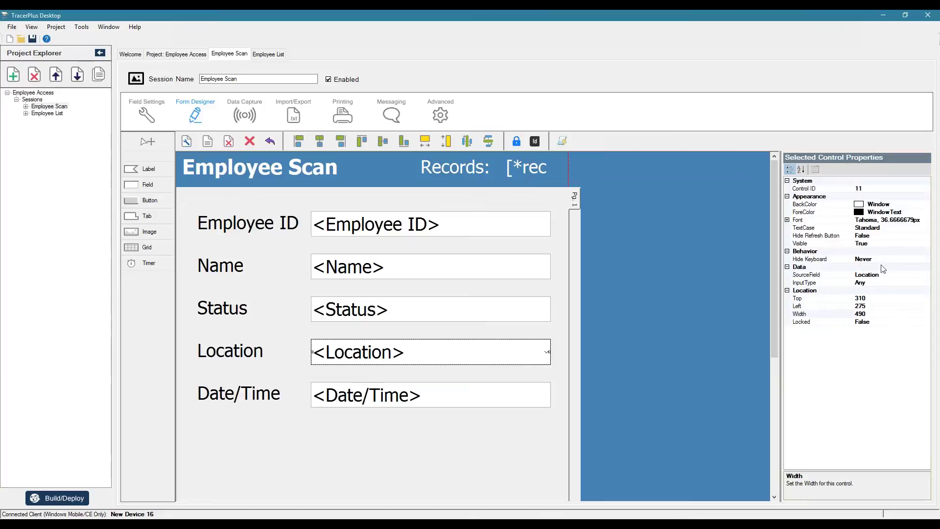
{"action": "double_click", "coordinate": [879, 259]}
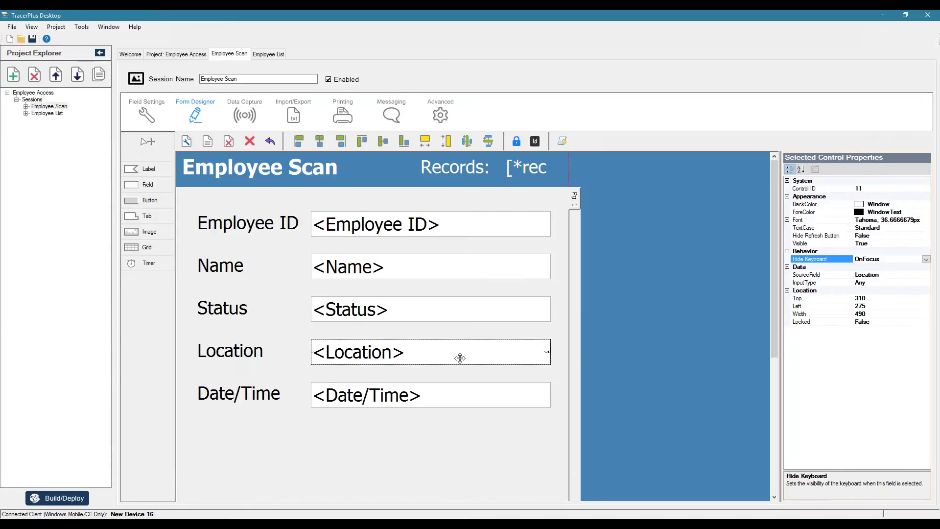
{"action": "left_click", "coordinate": [57, 498]}
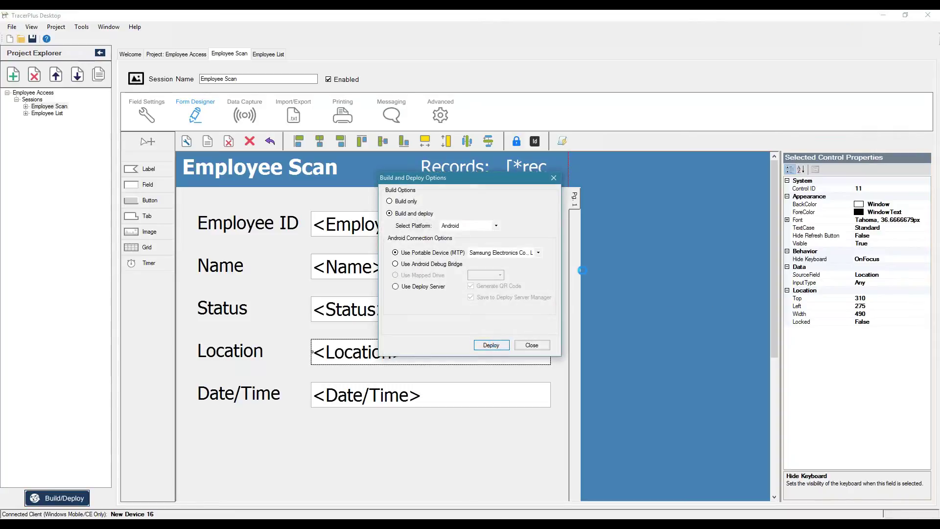
Step: Close the deploy dialog and open Employee Scan on the device
{"action": "left_click", "coordinate": [533, 344]}
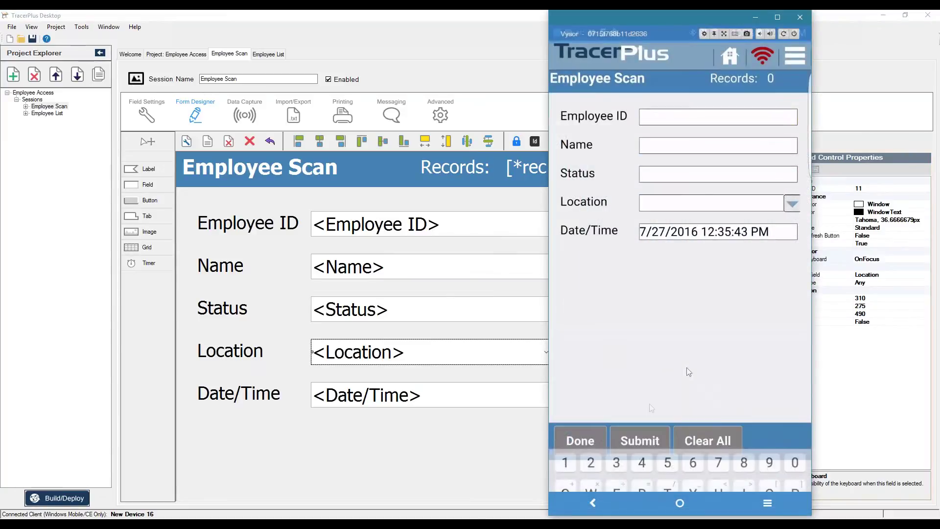
{"action": "left_click", "coordinate": [592, 438]}
{"action": "left_click", "coordinate": [618, 153]}
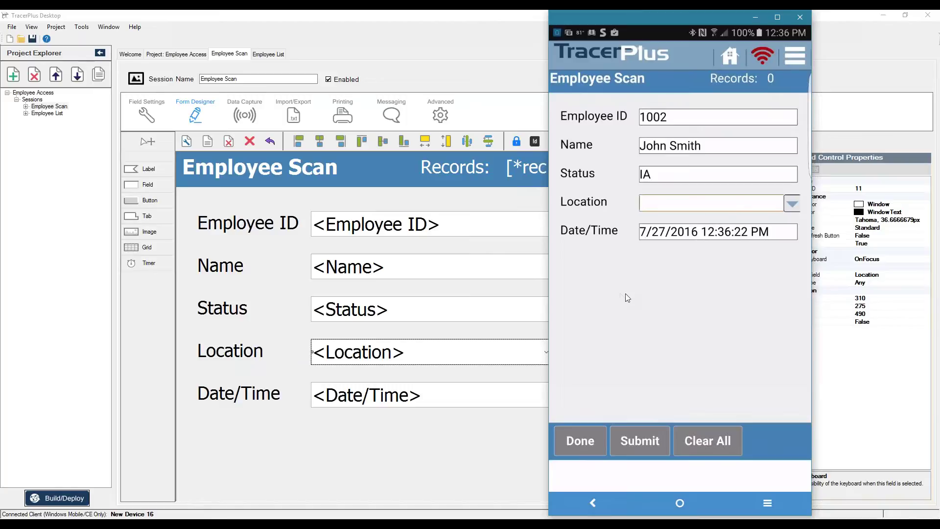
Step: Choose Location Conference 1 to save the scan, then return to the desktop
{"action": "left_click", "coordinate": [791, 203]}
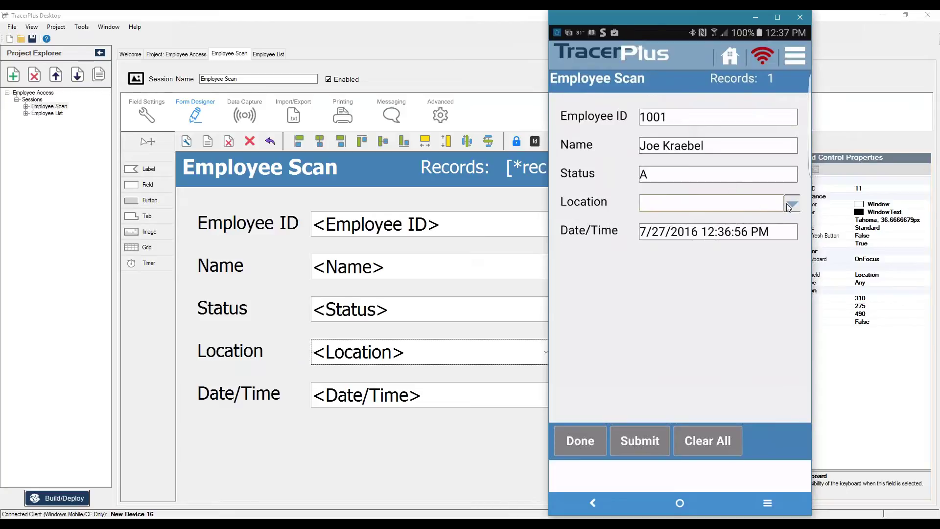
{"action": "left_click", "coordinate": [788, 207]}
{"action": "left_click", "coordinate": [622, 328]}
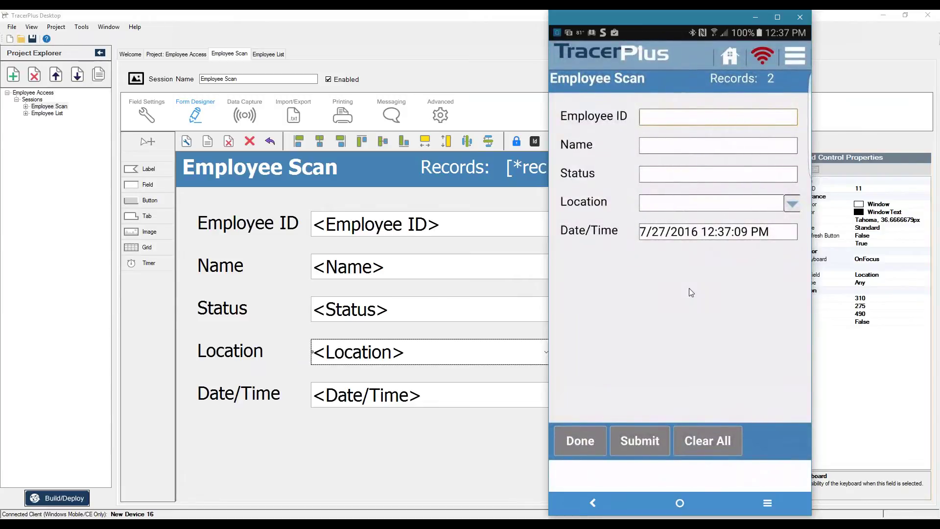
{"action": "left_click", "coordinate": [755, 17]}
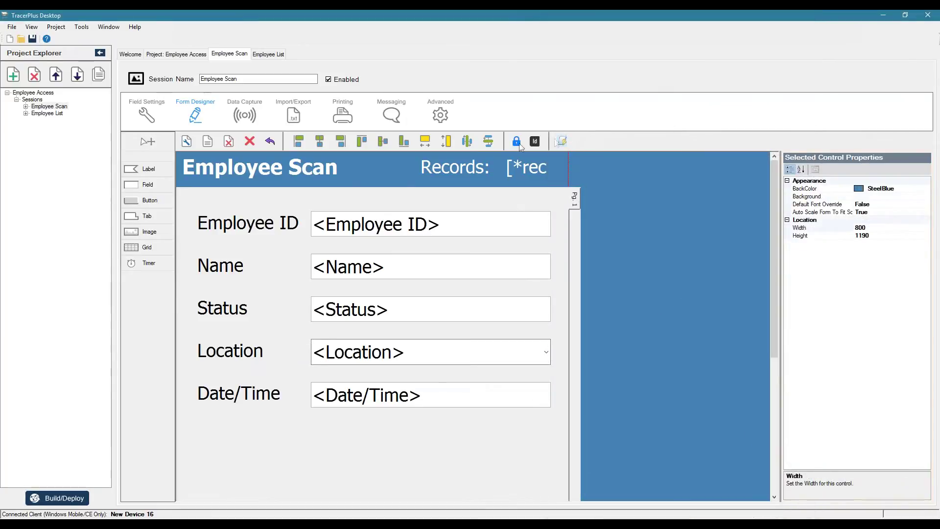
Step: Add a new Employee Scan form logic rule that runs on AfterScan
{"action": "left_click", "coordinate": [534, 141]}
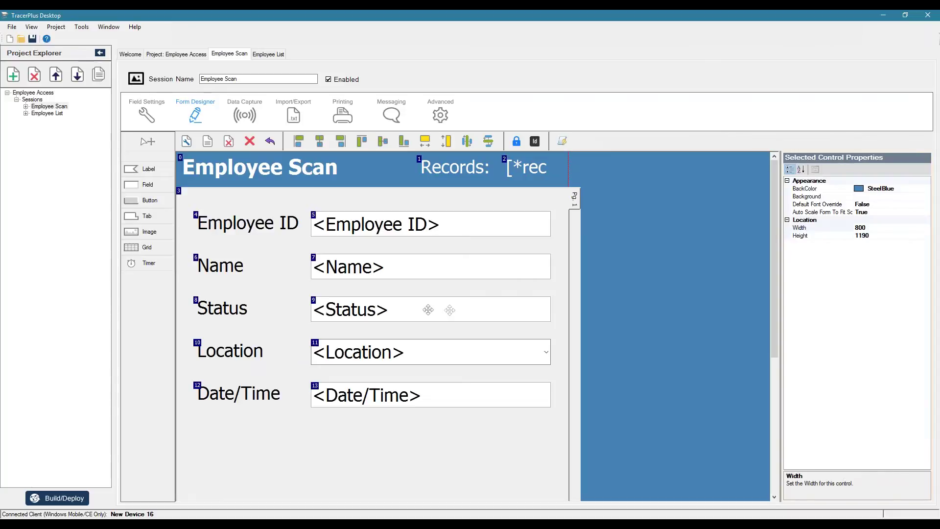
{"action": "left_click", "coordinate": [562, 142]}
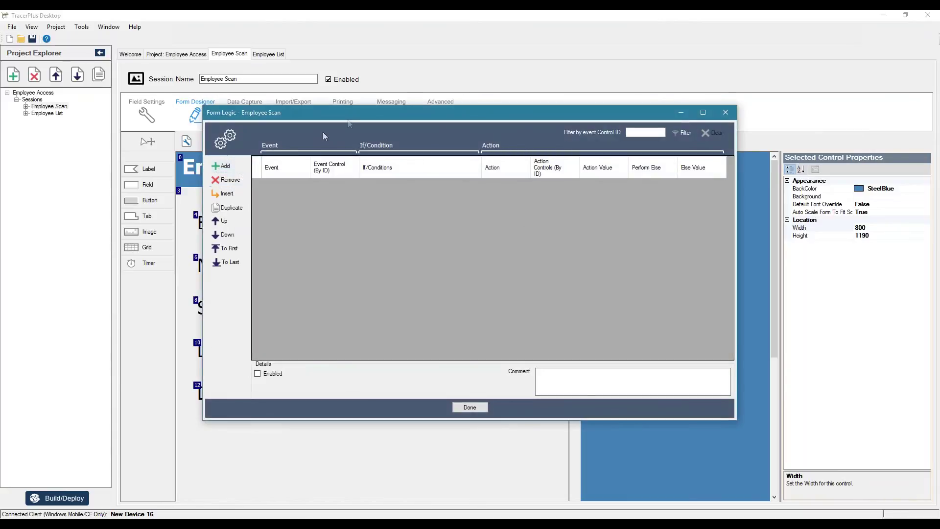
{"action": "left_click_drag", "start_coordinate": [346, 112], "coordinate": [497, 90]}
{"action": "left_click", "coordinate": [373, 145]}
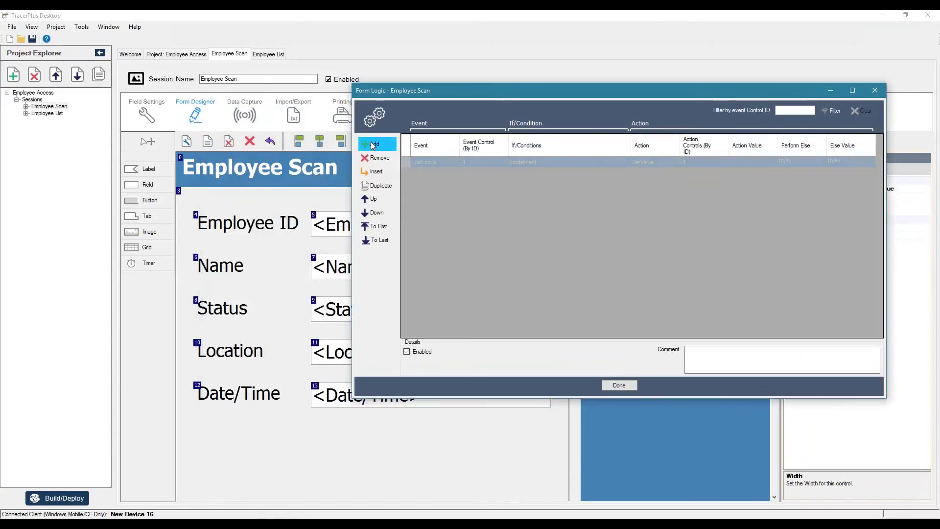
{"action": "left_click", "coordinate": [450, 163]}
{"action": "left_click", "coordinate": [449, 163]}
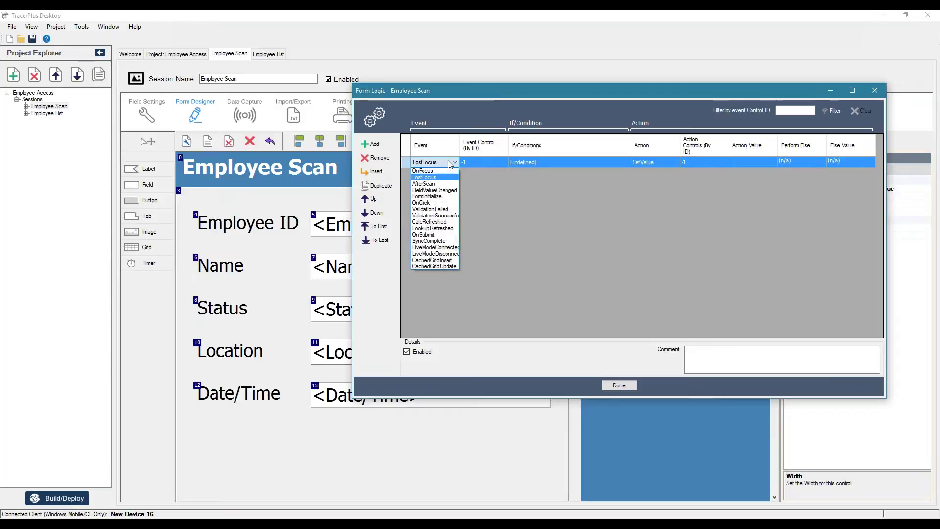
{"action": "left_click", "coordinate": [432, 183]}
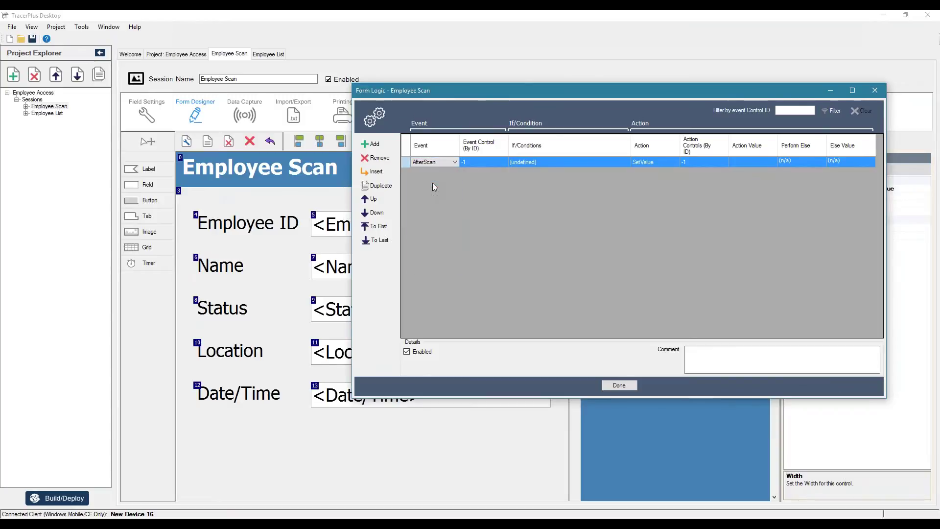
{"action": "left_click", "coordinate": [469, 168]}
{"action": "left_click_drag", "start_coordinate": [491, 93], "coordinate": [350, 138]}
Step: Set the rule's control to 5 with the condition ControlId 9 == 'IA'
{"action": "left_click", "coordinate": [403, 208]}
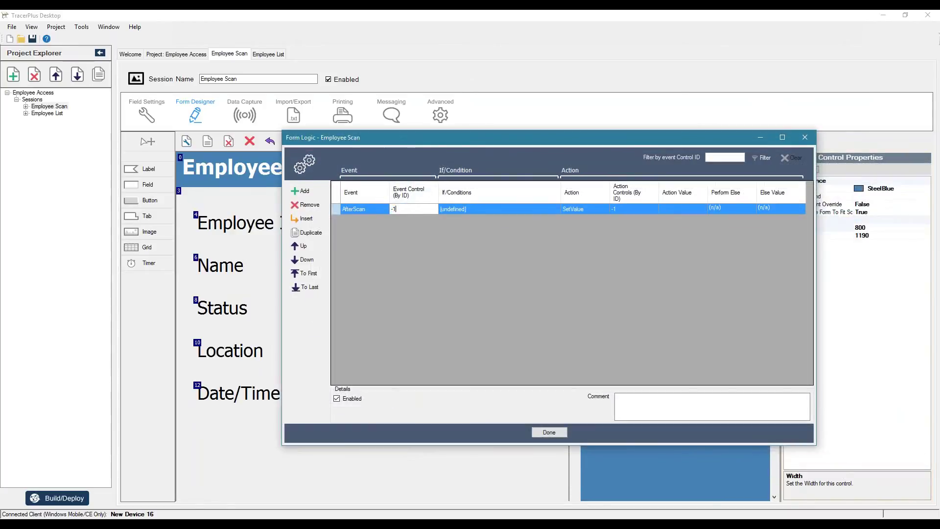
{"action": "type", "text": "5"}
{"action": "left_click", "coordinate": [450, 208]}
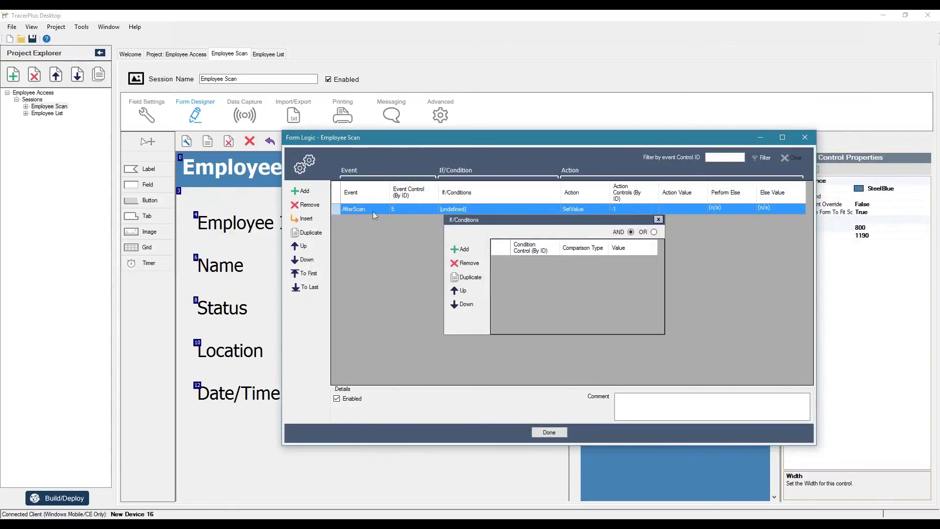
{"action": "left_click_drag", "start_coordinate": [400, 144], "coordinate": [554, 153]}
{"action": "left_click", "coordinate": [347, 311]}
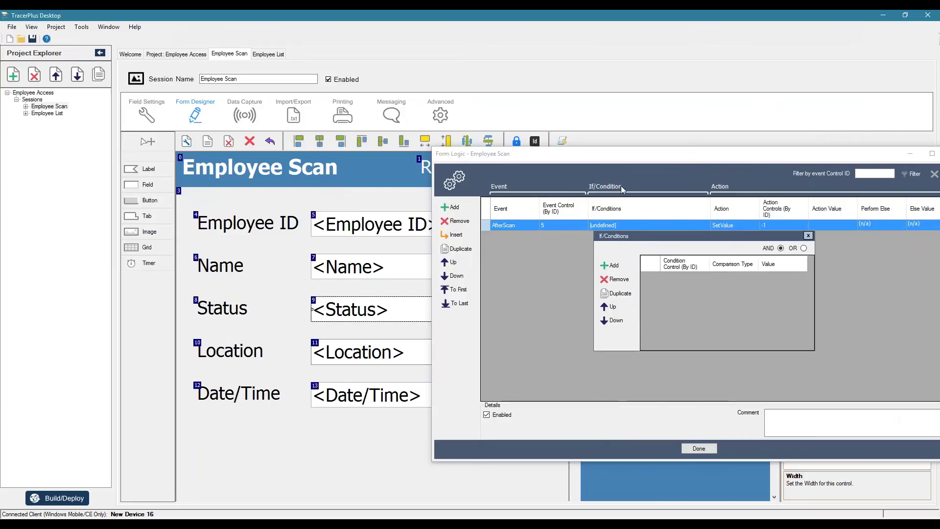
{"action": "left_click", "coordinate": [610, 264]}
{"action": "left_click", "coordinate": [675, 277]}
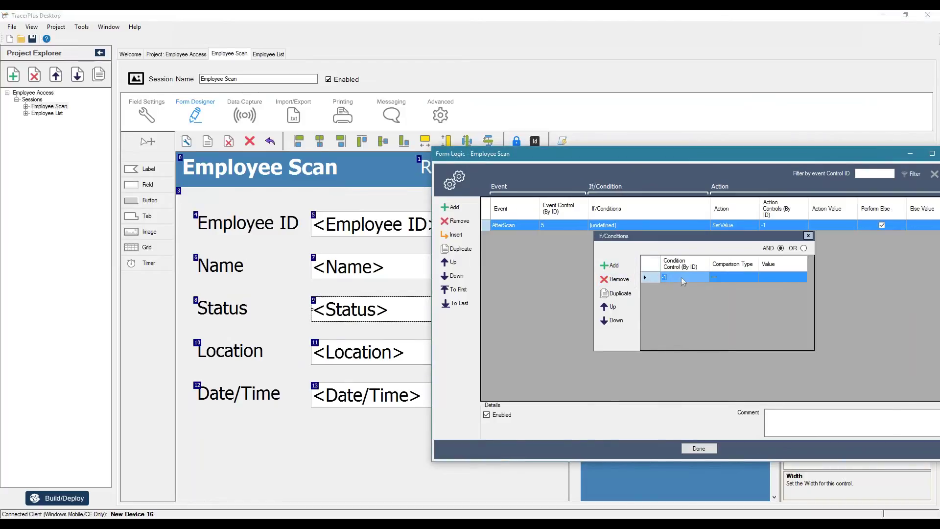
{"action": "key", "text": "Tab"}
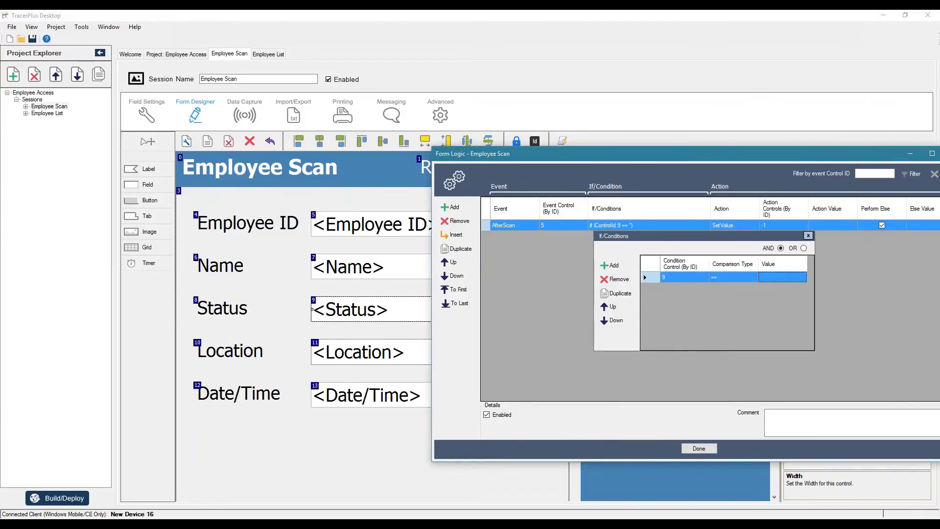
{"action": "left_click", "coordinate": [761, 277]}
{"action": "type", "text": "IA"}
{"action": "key", "text": "Return"}
{"action": "left_click", "coordinate": [737, 227]}
{"action": "left_click_drag", "start_coordinate": [736, 150], "coordinate": [540, 139]}
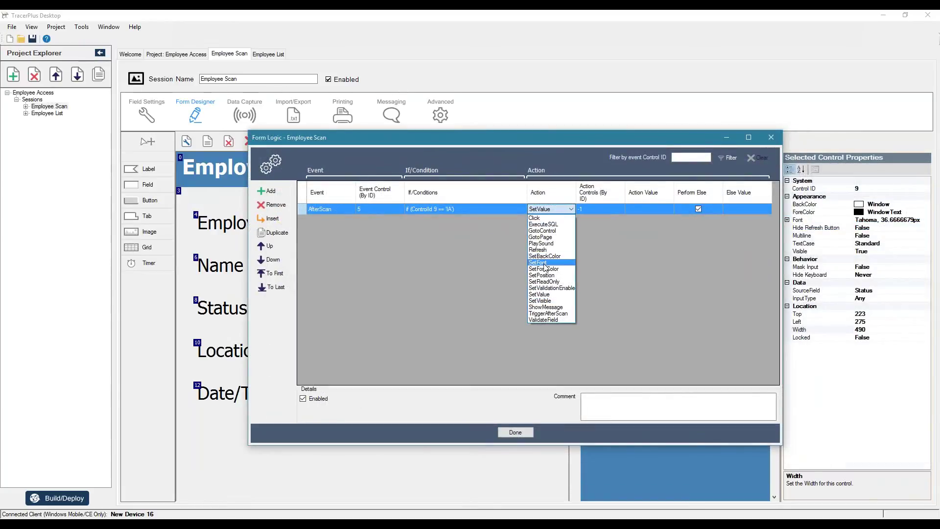
Step: Make the rule's action SetBackColor on control 9 with red
{"action": "left_click", "coordinate": [544, 260]}
{"action": "left_click", "coordinate": [591, 207]}
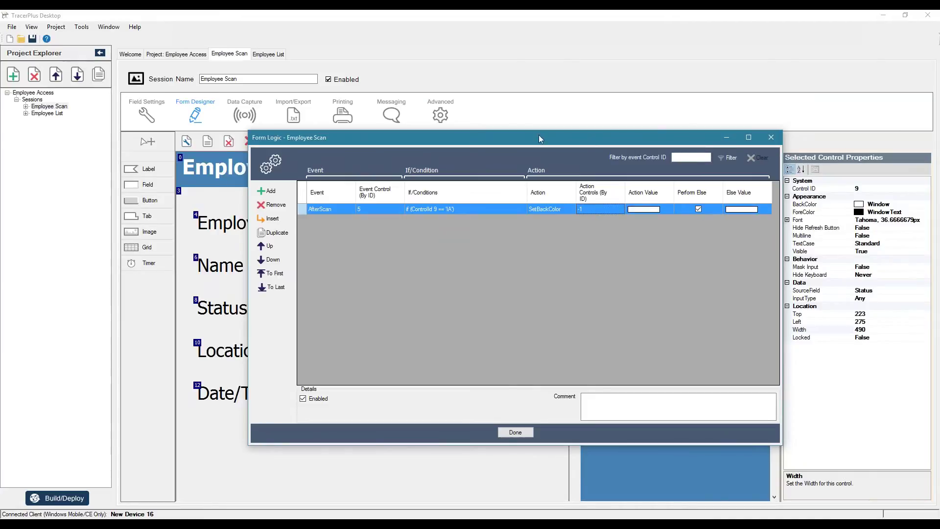
{"action": "type", "text": "9"}
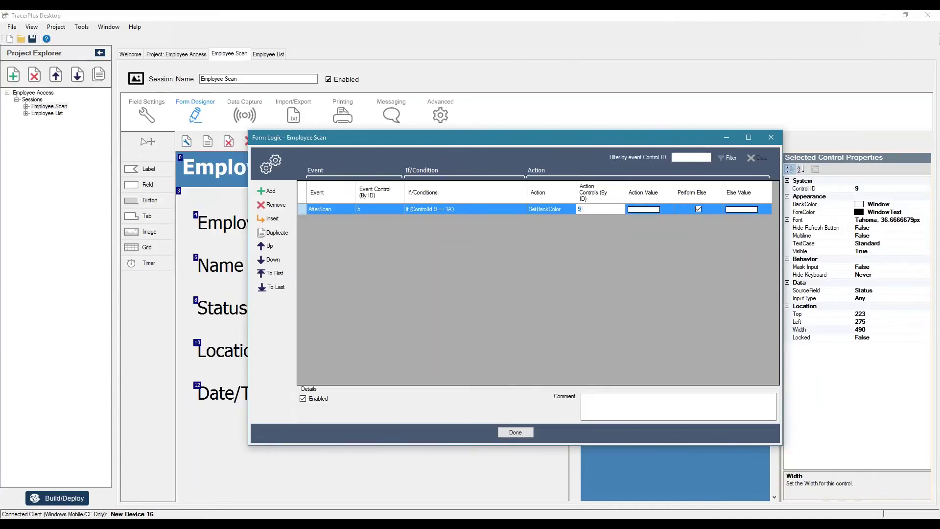
{"action": "key", "text": "Tab"}
{"action": "left_click", "coordinate": [666, 209]}
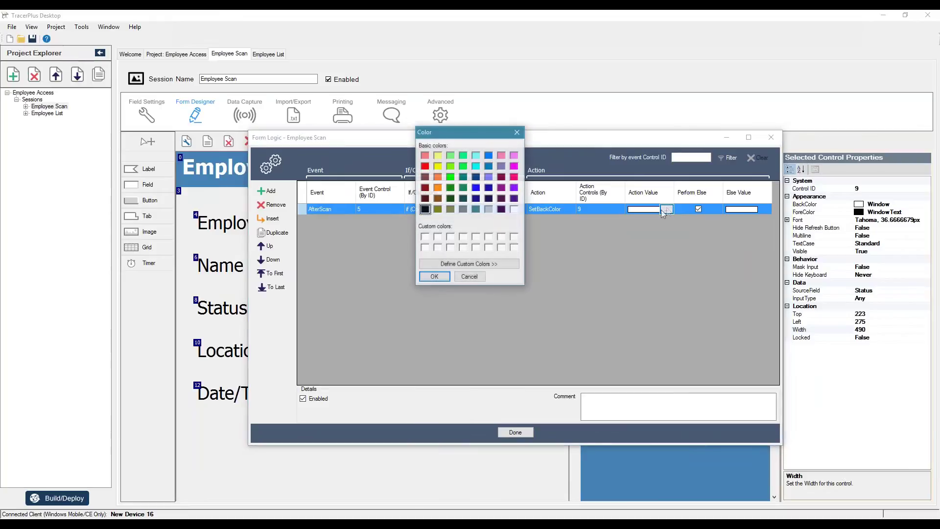
{"action": "left_click", "coordinate": [424, 167]}
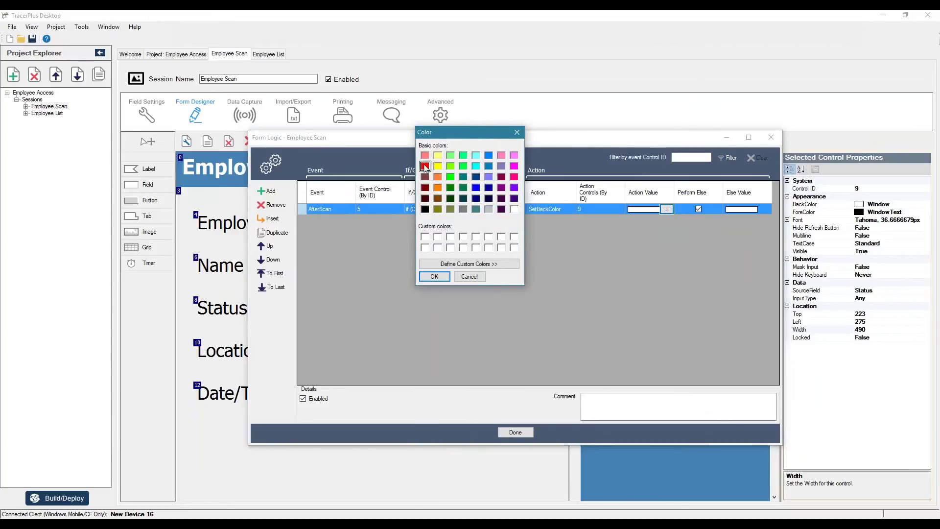
{"action": "left_click", "coordinate": [433, 276]}
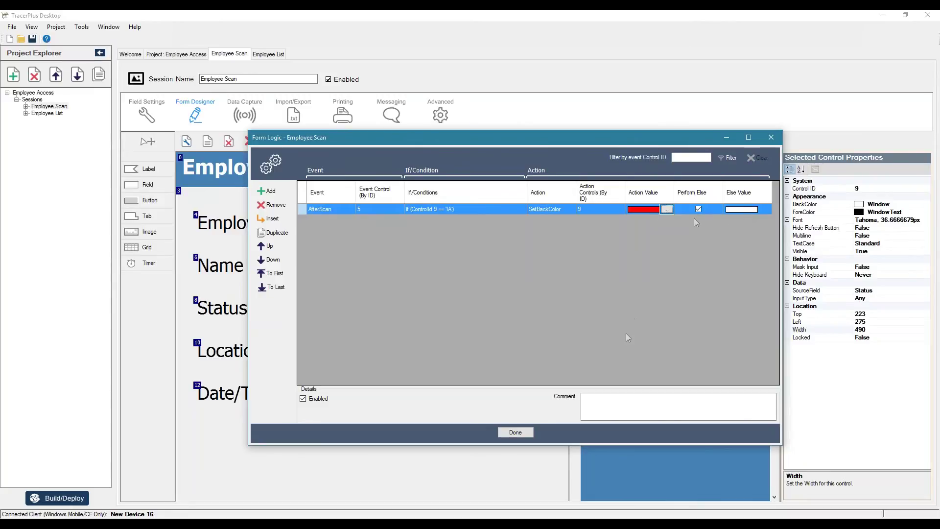
{"action": "left_click", "coordinate": [514, 432]}
Step: Deploy the Employee Scan form to the Android device
{"action": "left_click", "coordinate": [56, 499]}
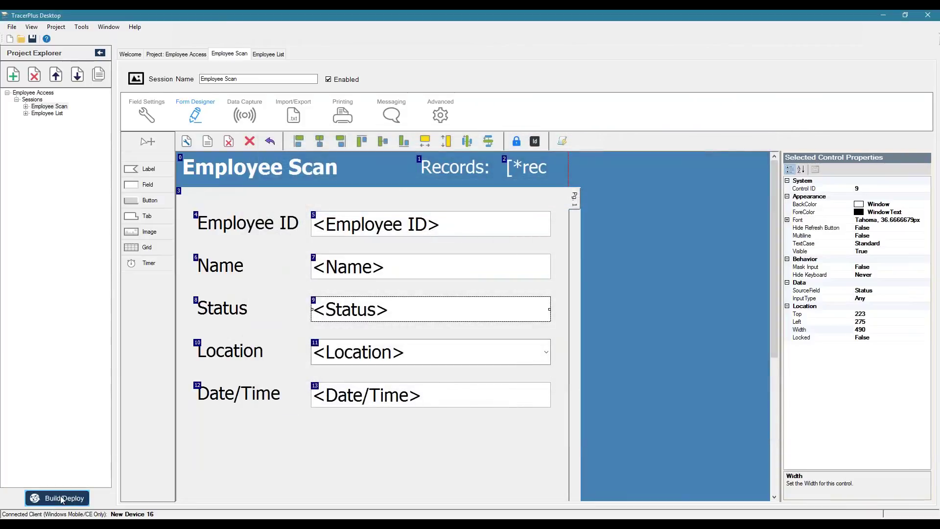
{"action": "left_click", "coordinate": [491, 345]}
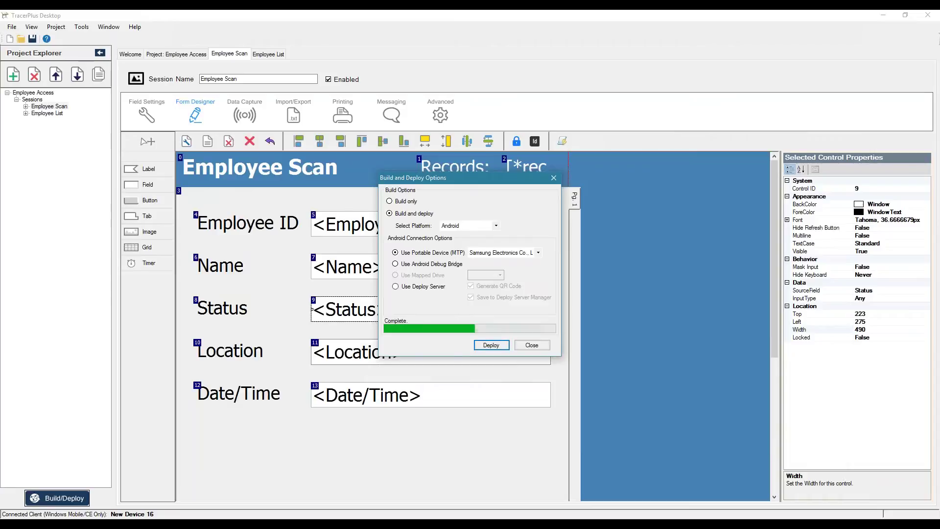
{"action": "left_click", "coordinate": [532, 345]}
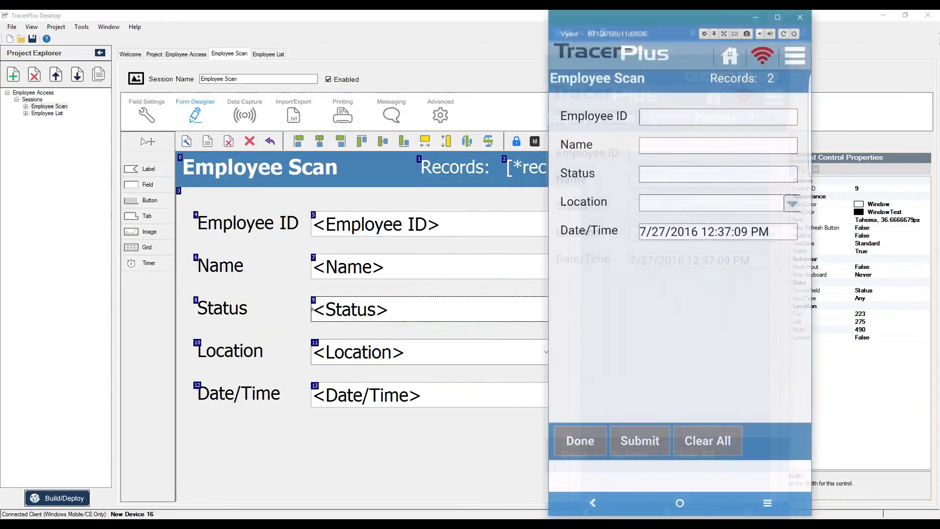
Step: Open Employee Scan on the device and scan an IA employee to see Status turn red
{"action": "left_click", "coordinate": [605, 437]}
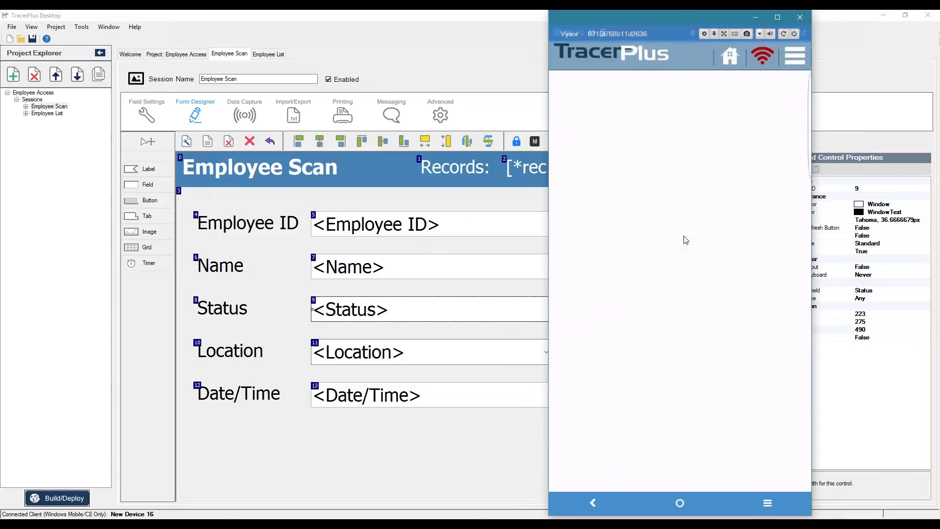
{"action": "left_click", "coordinate": [599, 137]}
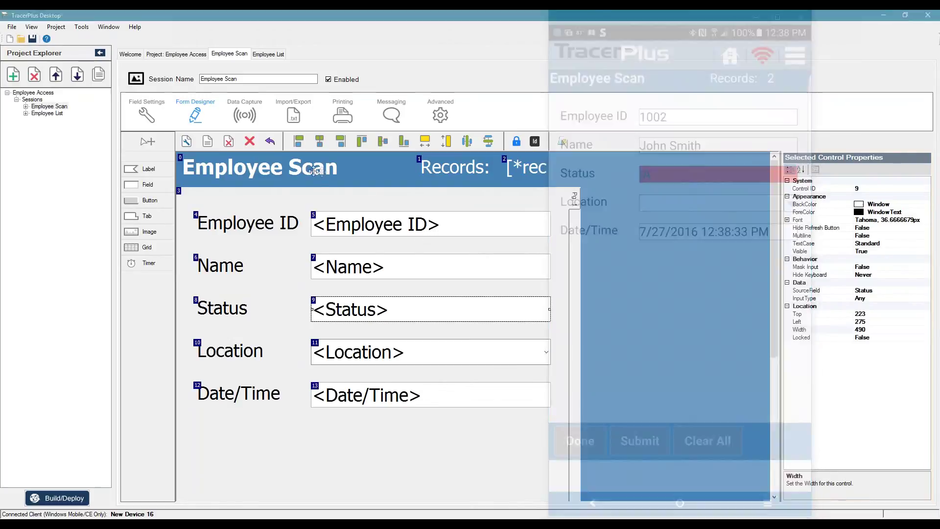
{"action": "left_click", "coordinate": [315, 170]}
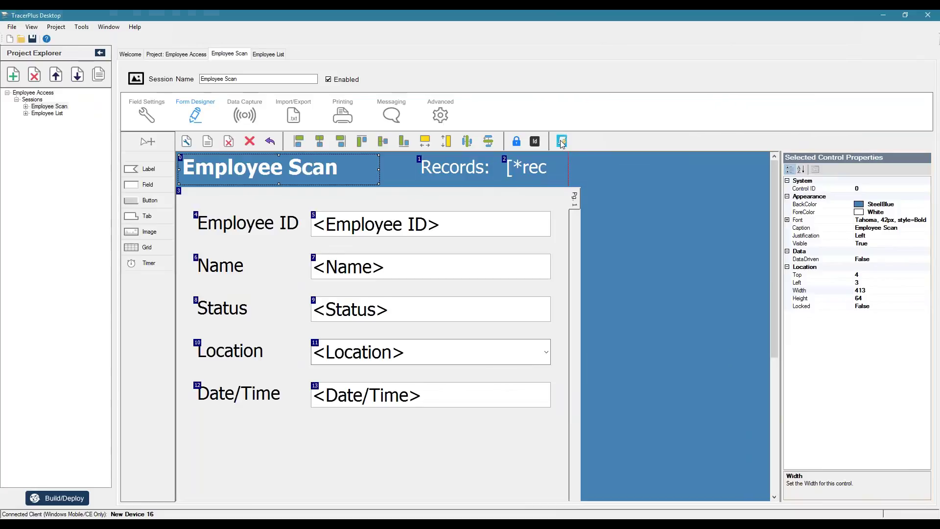
Step: Add a second form logic rule on AfterScan for control 5
{"action": "left_click", "coordinate": [560, 140]}
{"action": "left_click", "coordinate": [233, 167]}
{"action": "left_click", "coordinate": [286, 194]}
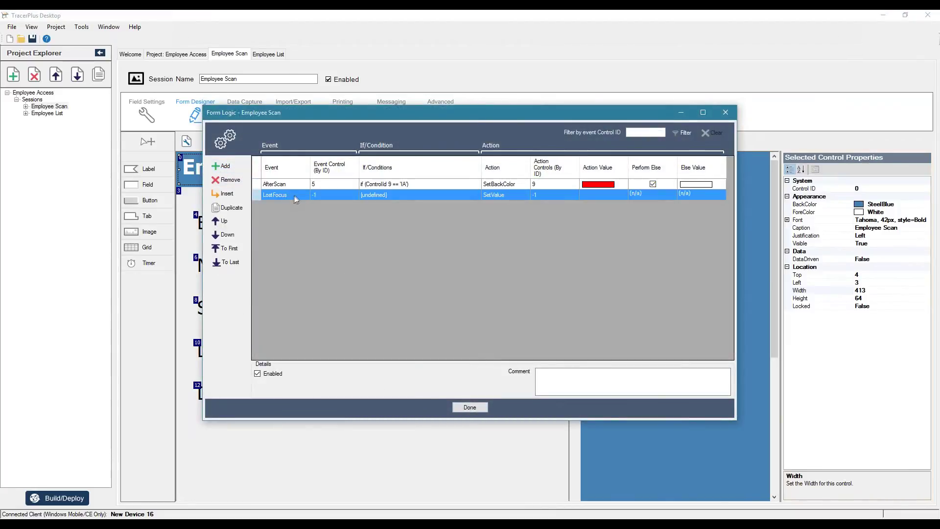
{"action": "left_click", "coordinate": [286, 195]}
{"action": "left_click", "coordinate": [274, 216]}
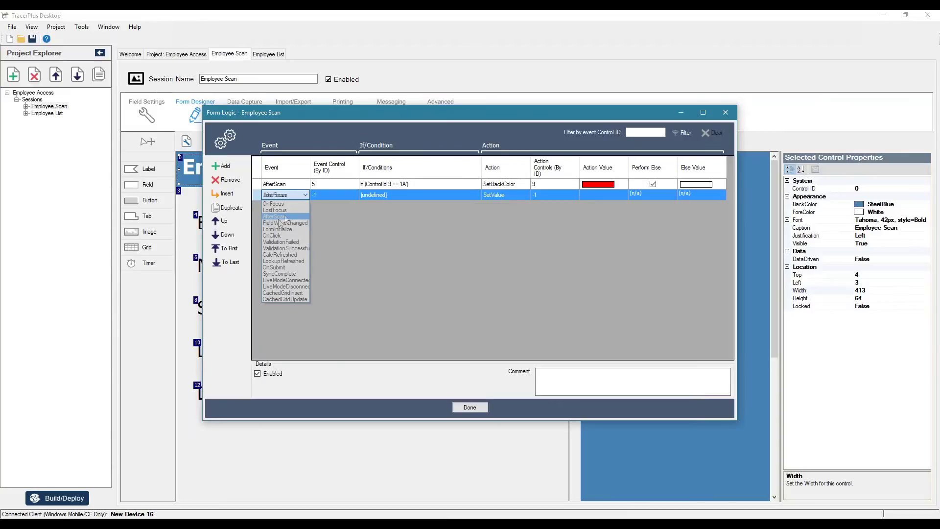
{"action": "left_click", "coordinate": [321, 196]}
{"action": "type", "text": "5"}
Step: Give the rule the condition ControlId 9 == 'IA'
{"action": "left_click", "coordinate": [373, 195]}
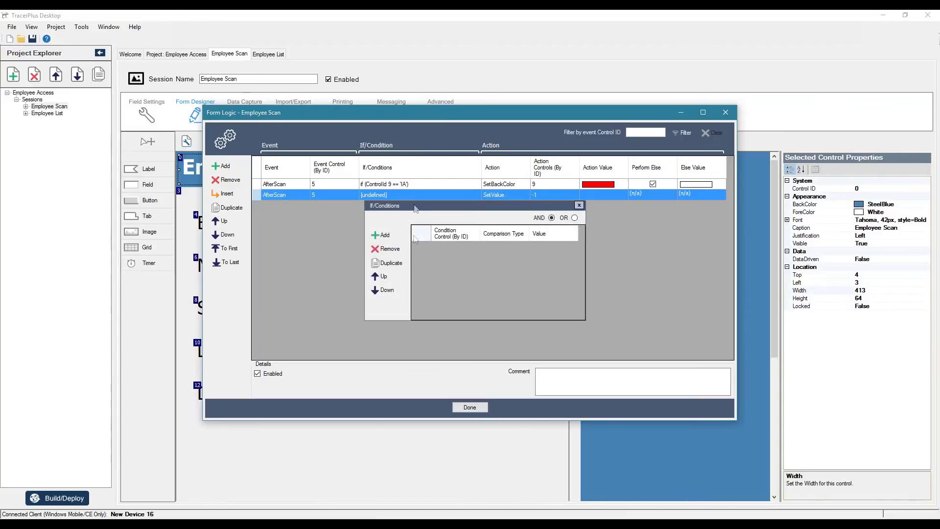
{"action": "left_click", "coordinate": [381, 235]}
{"action": "left_click", "coordinate": [443, 247]}
{"action": "type", "text": "9"}
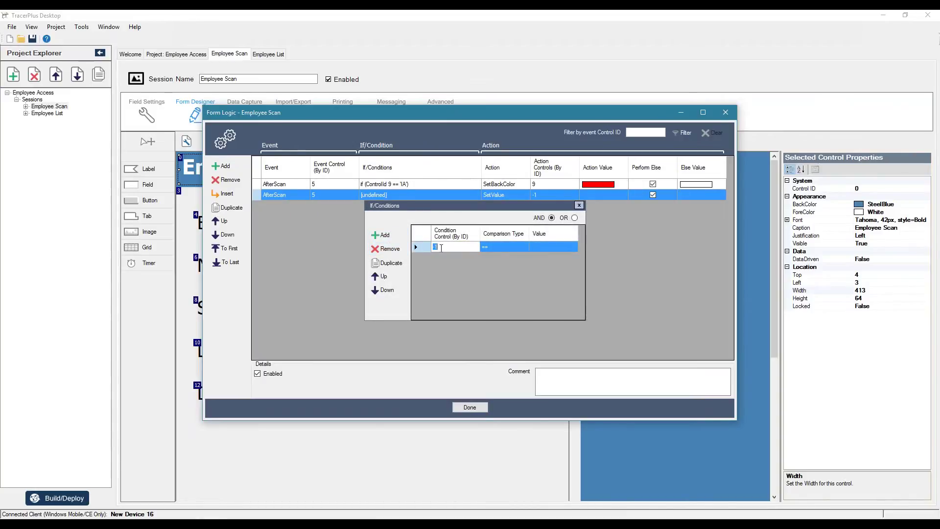
{"action": "key", "text": "Tab"}
{"action": "key", "text": "Tab"}
{"action": "type", "text": "IA"}
{"action": "left_click", "coordinate": [665, 245]}
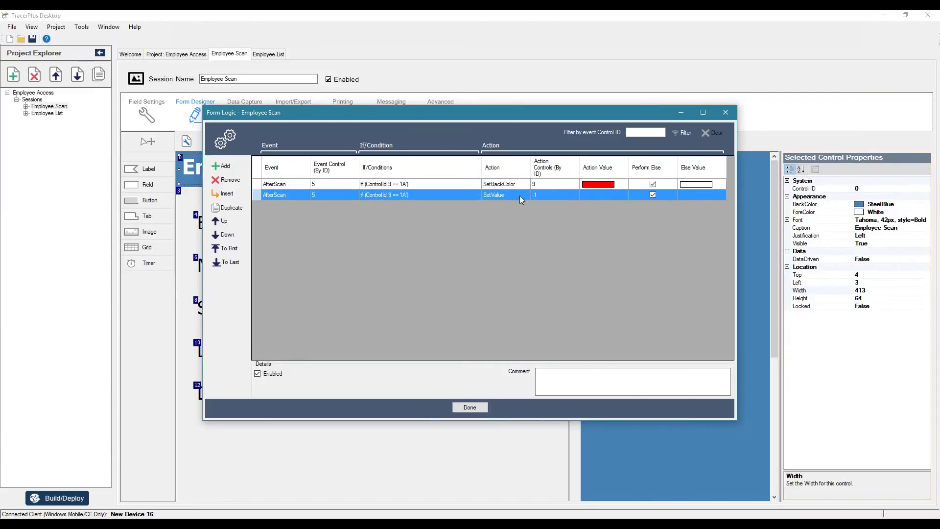
Step: Set the action to ShowMessage 'Employee Not Authorized!' and turn off Perform Else
{"action": "left_click", "coordinate": [519, 195]}
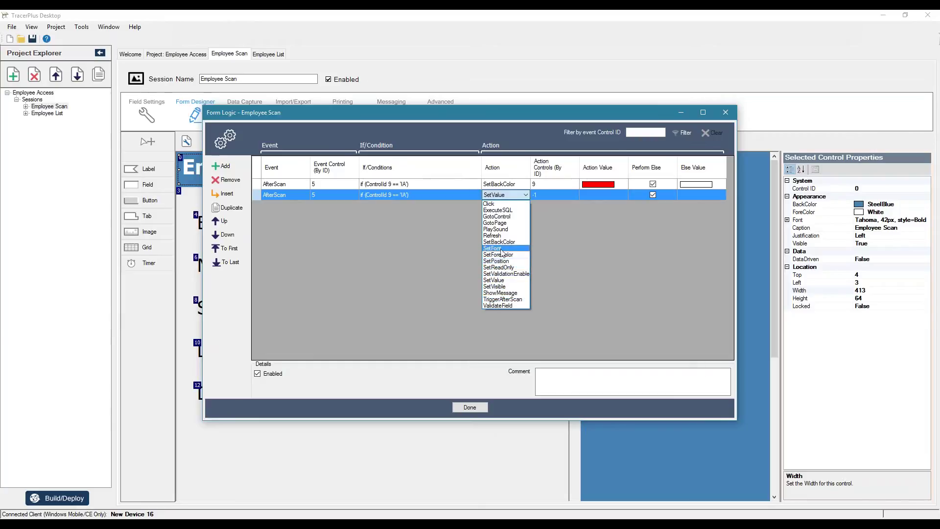
{"action": "left_click", "coordinate": [500, 293]}
{"action": "left_click", "coordinate": [603, 195]}
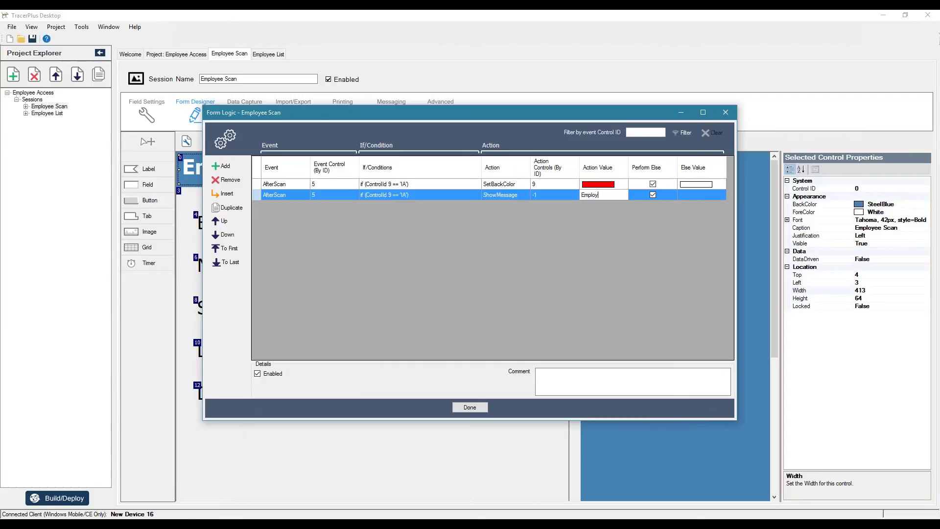
{"action": "type", "text": "orized!"}
{"action": "left_click", "coordinate": [652, 194]}
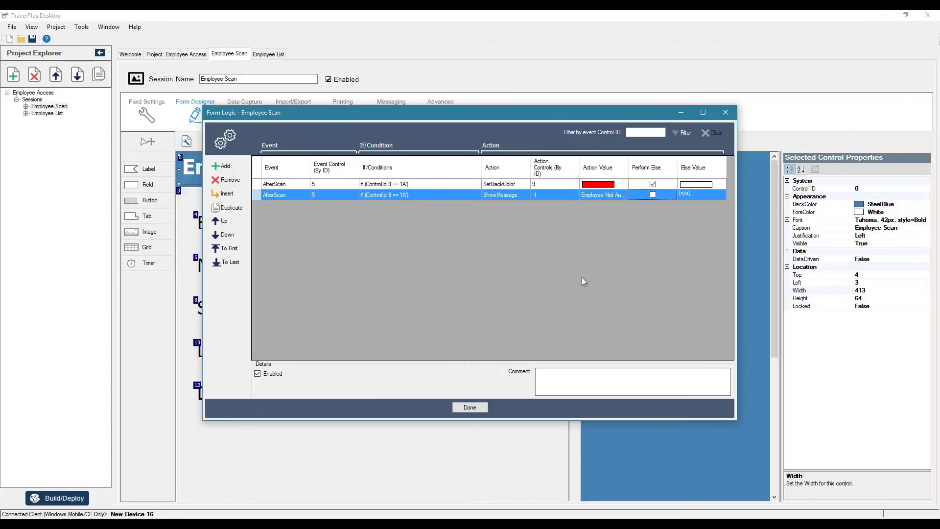
Step: Keep the new rules, redeploy, and reopen Employee Scan on the device
{"action": "left_click", "coordinate": [463, 409]}
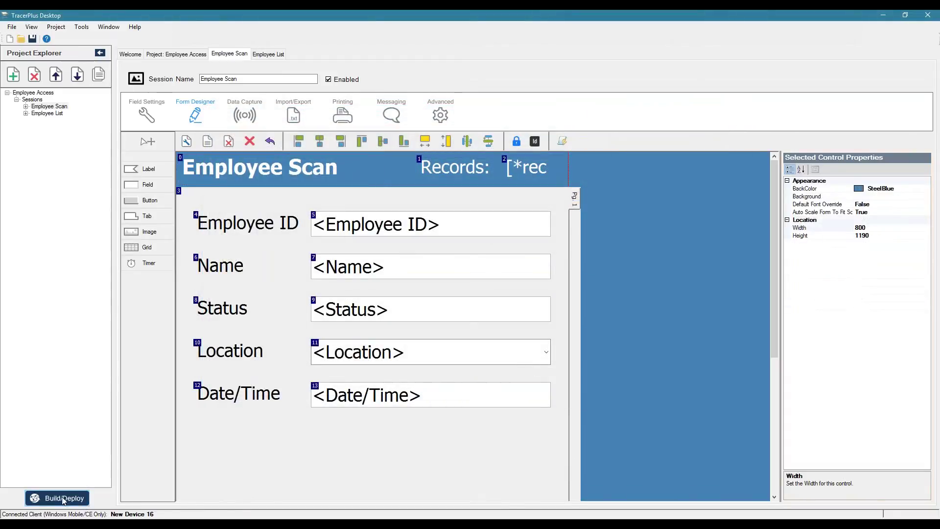
{"action": "left_click", "coordinate": [63, 499]}
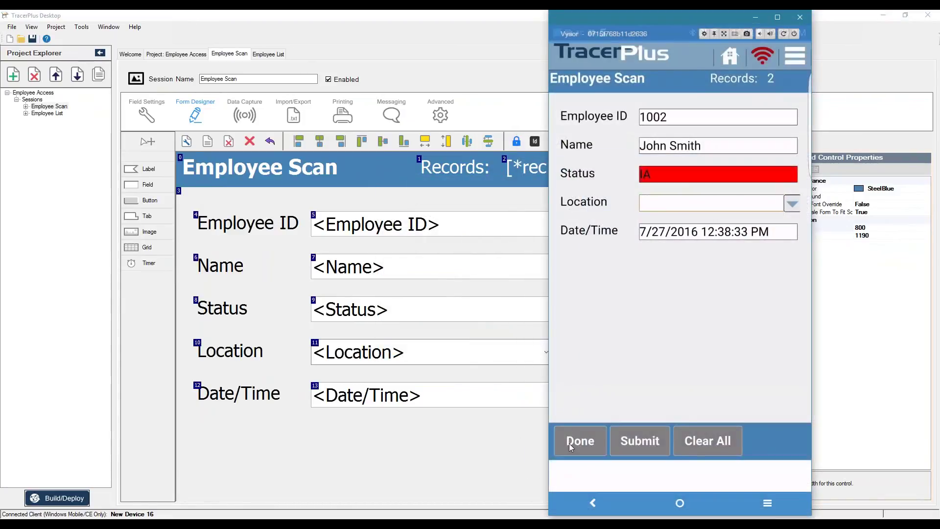
{"action": "left_click", "coordinate": [569, 442]}
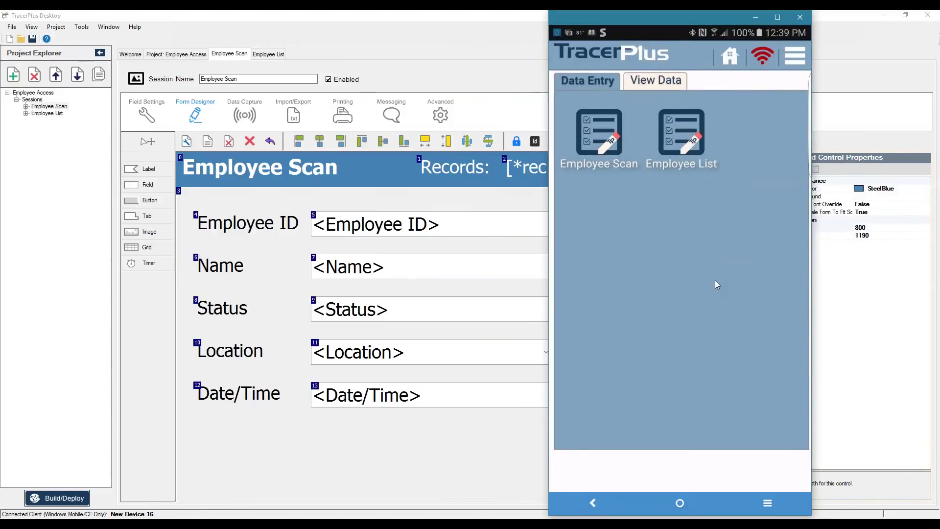
{"action": "left_click", "coordinate": [602, 142]}
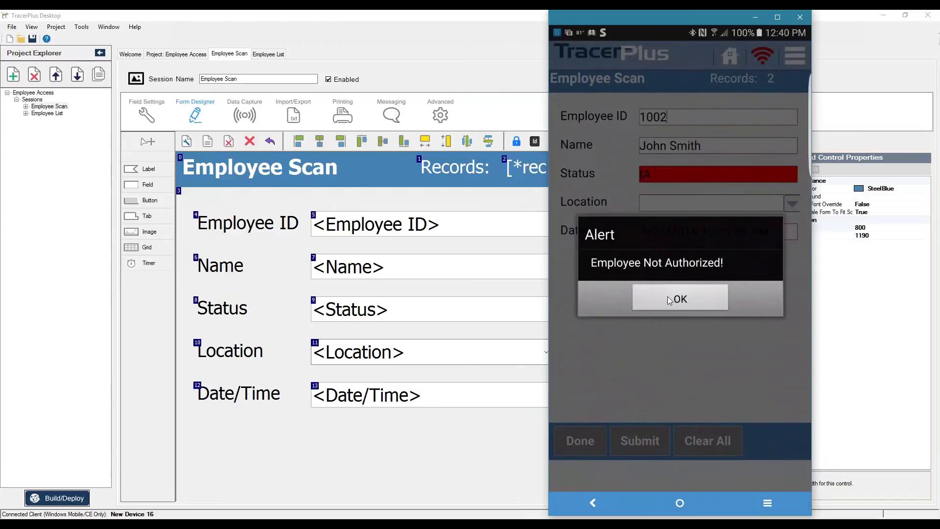
Step: Dismiss the Employee Not Authorized! alert and choose a Location to save the record
{"action": "left_click", "coordinate": [669, 300]}
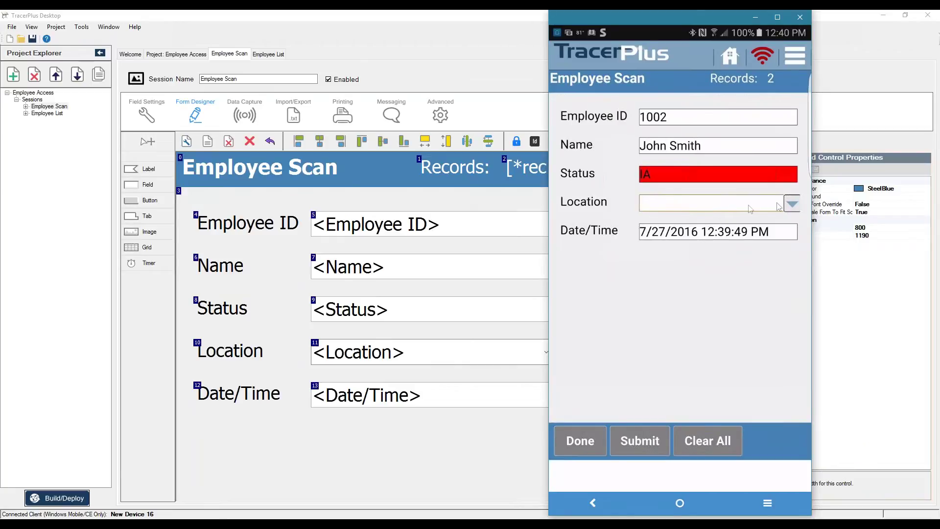
{"action": "left_click", "coordinate": [791, 205]}
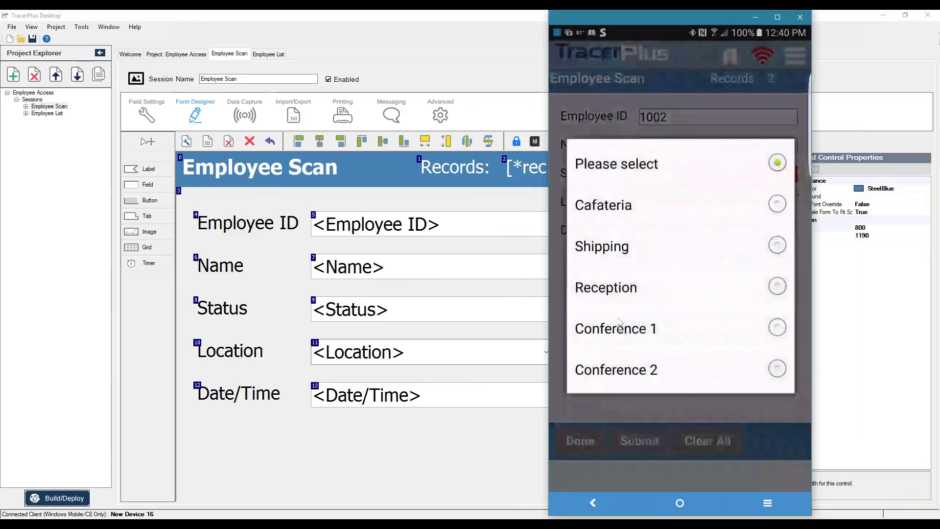
{"action": "left_click", "coordinate": [616, 259]}
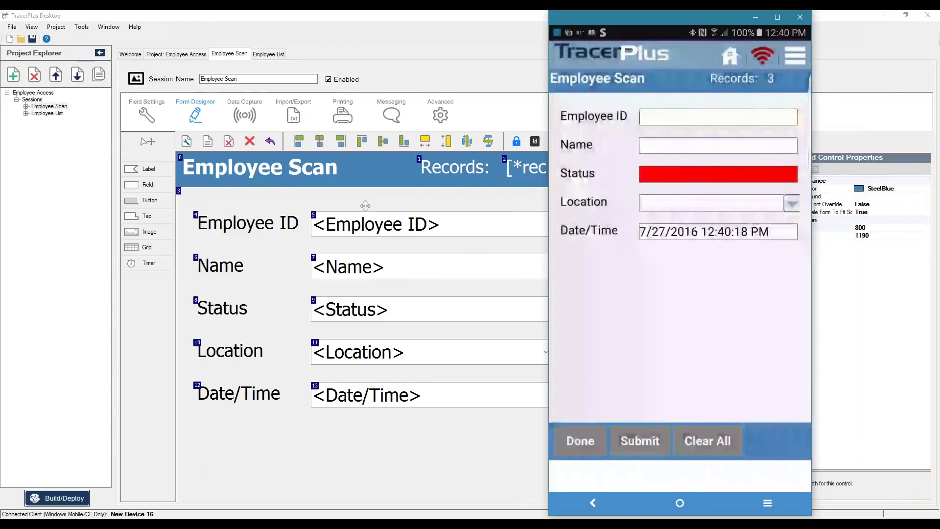
{"action": "left_click", "coordinate": [146, 113]}
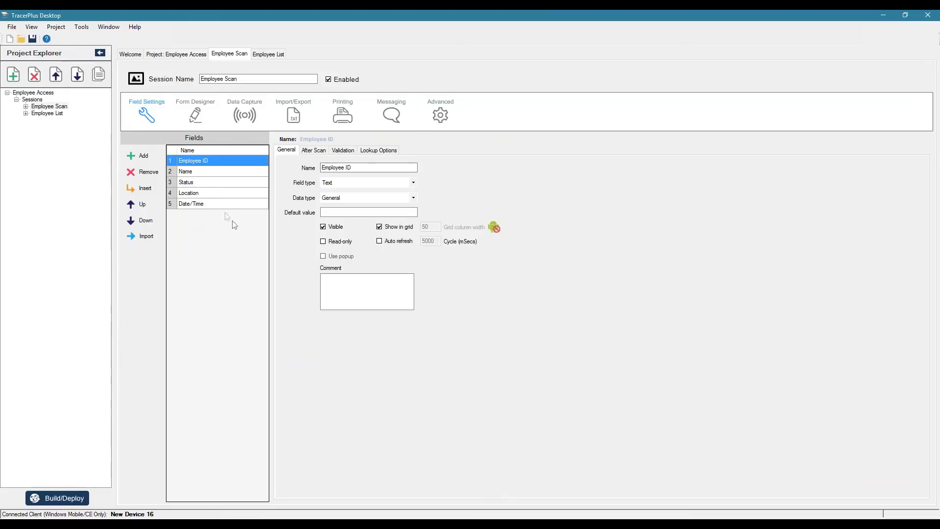
Step: Add an Authorized field with a blank default that is not cleared on submit
{"action": "left_click", "coordinate": [143, 156]}
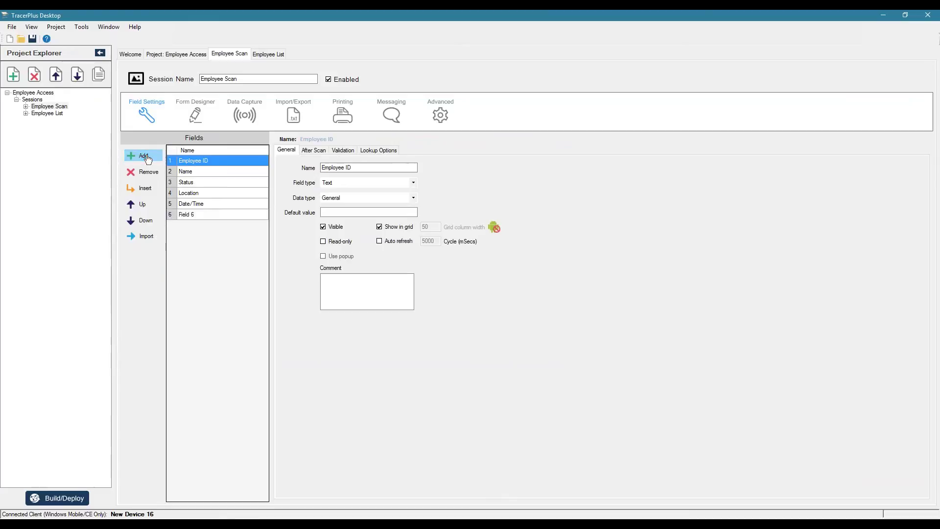
{"action": "left_click", "coordinate": [198, 215]}
{"action": "left_click", "coordinate": [198, 215]}
{"action": "type", "text": "Authoriz"}
{"action": "key", "text": "Return"}
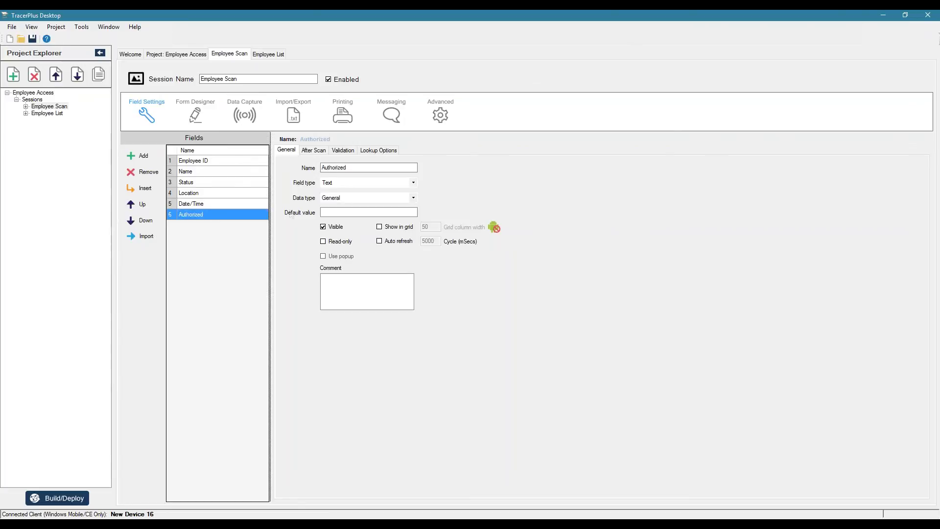
{"action": "left_click", "coordinate": [344, 210]}
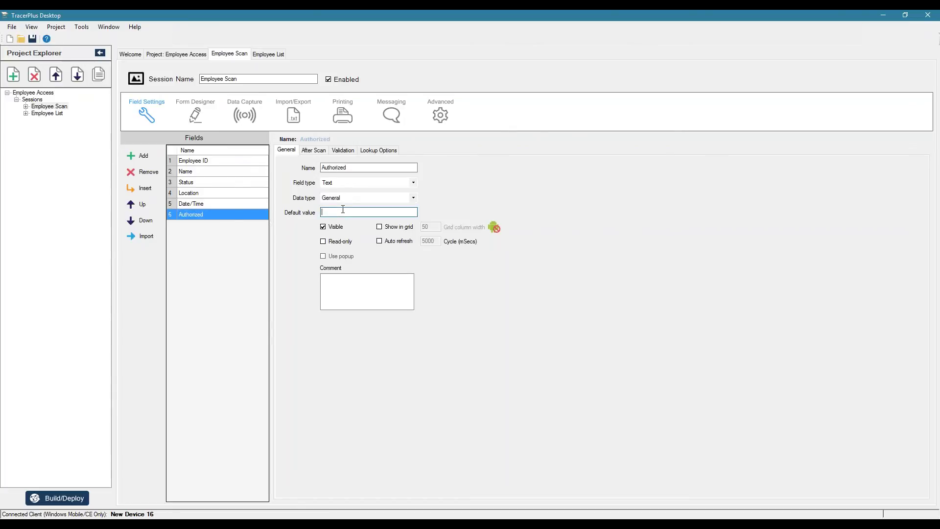
{"action": "key", "text": "Tab"}
{"action": "left_click", "coordinate": [313, 150]}
{"action": "left_click", "coordinate": [295, 181]}
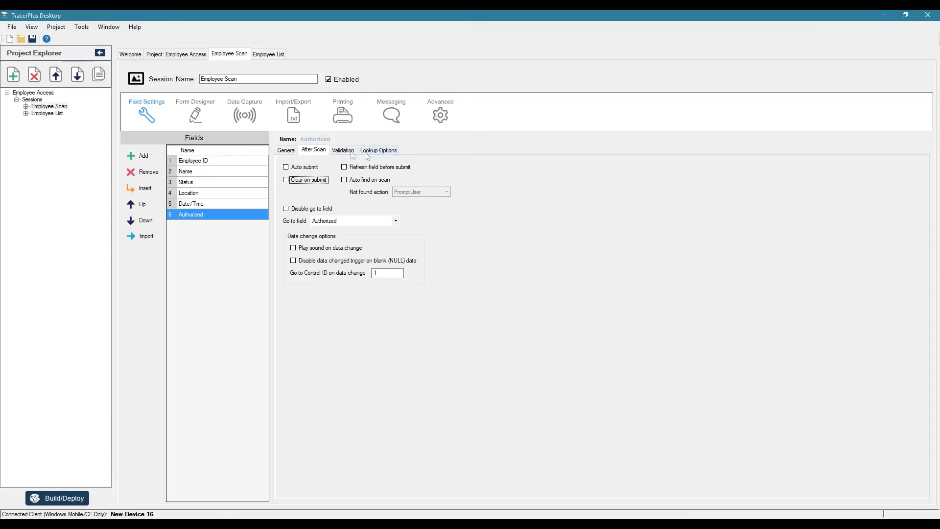
Step: Validate Authorized to equal Status, erroring 'Employee Not Authorized!' and returning to Employee ID
{"action": "left_click", "coordinate": [352, 152]}
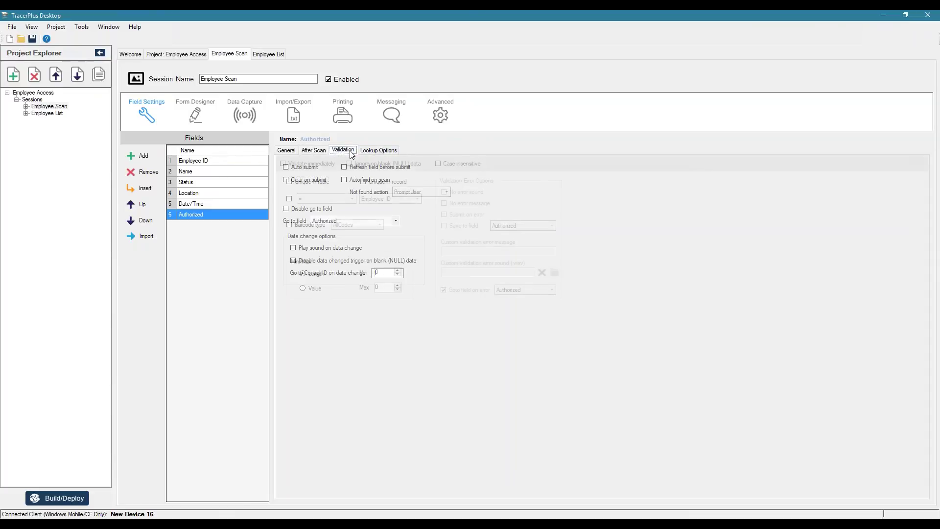
{"action": "left_click", "coordinate": [289, 199]}
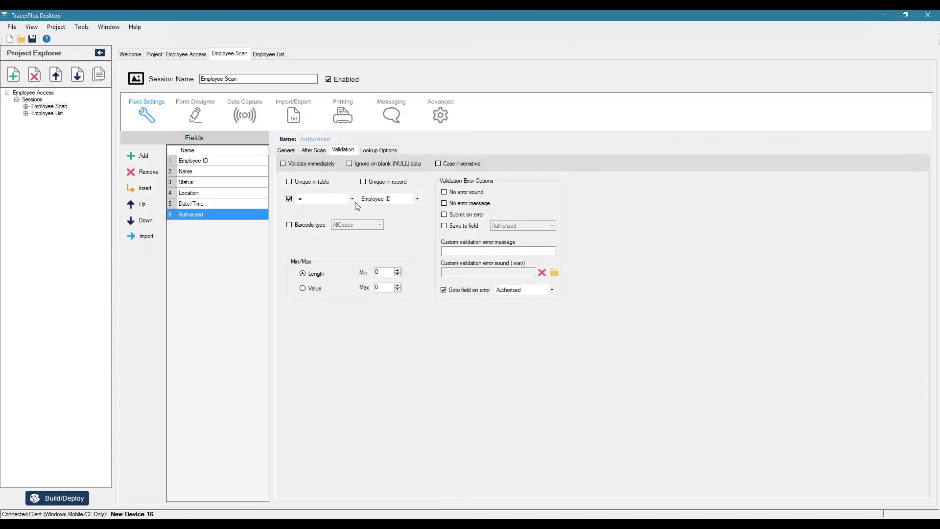
{"action": "left_click", "coordinate": [417, 199]}
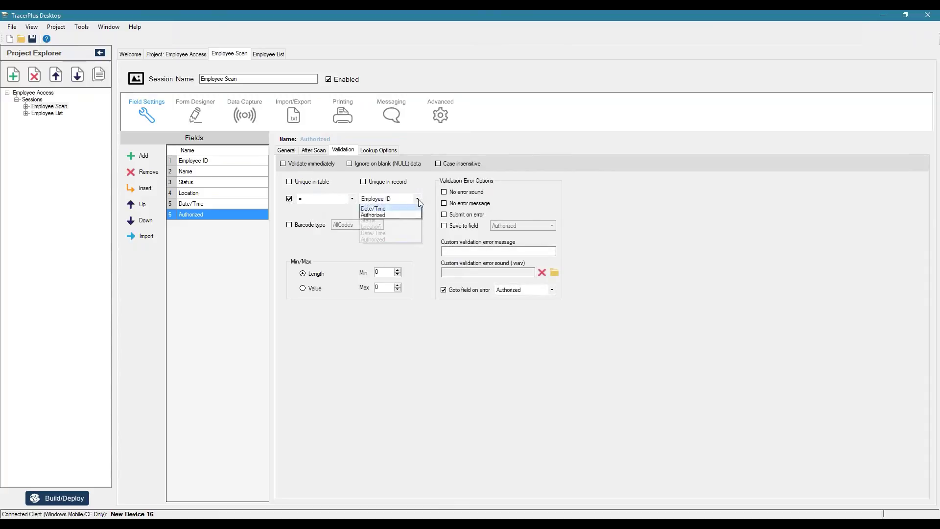
{"action": "left_click", "coordinate": [386, 219]}
{"action": "key", "text": "Tab"}
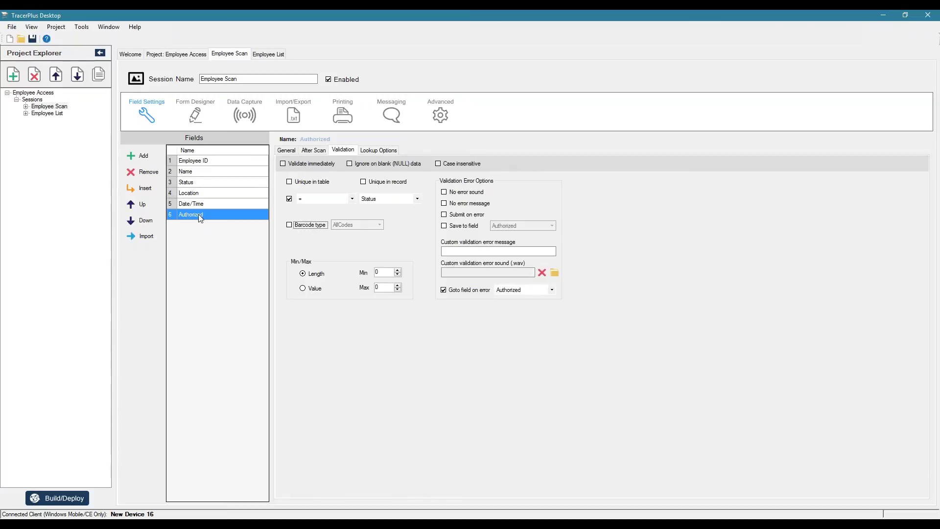
{"action": "left_click", "coordinate": [459, 253]}
{"action": "left_click", "coordinate": [551, 290]}
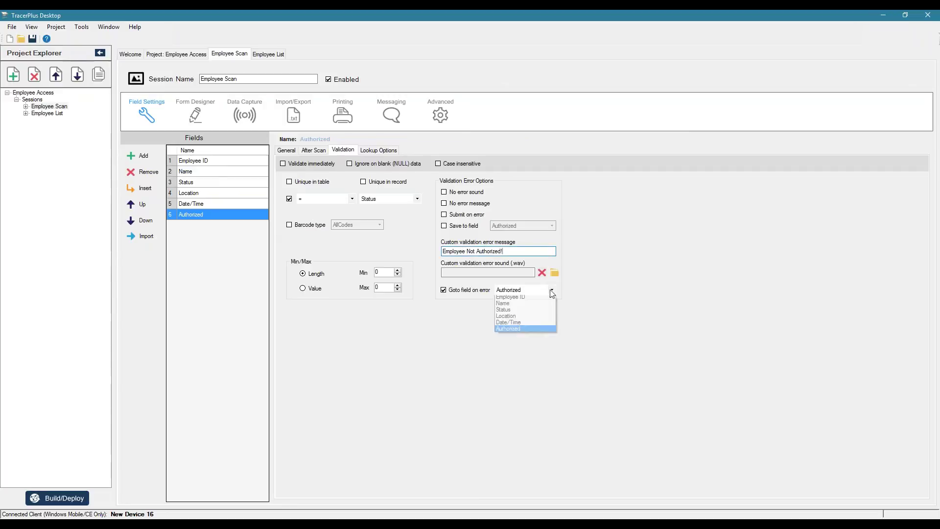
{"action": "left_click", "coordinate": [518, 299]}
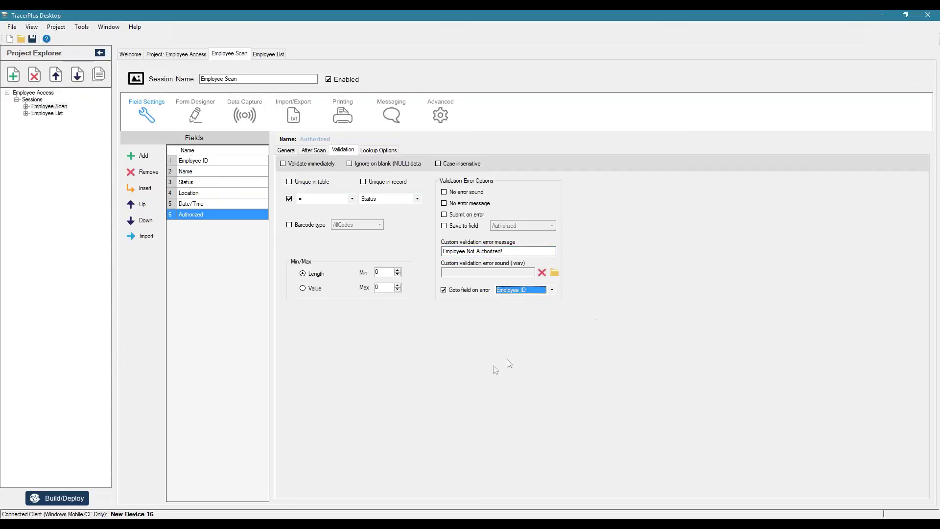
{"action": "left_click", "coordinate": [58, 498]}
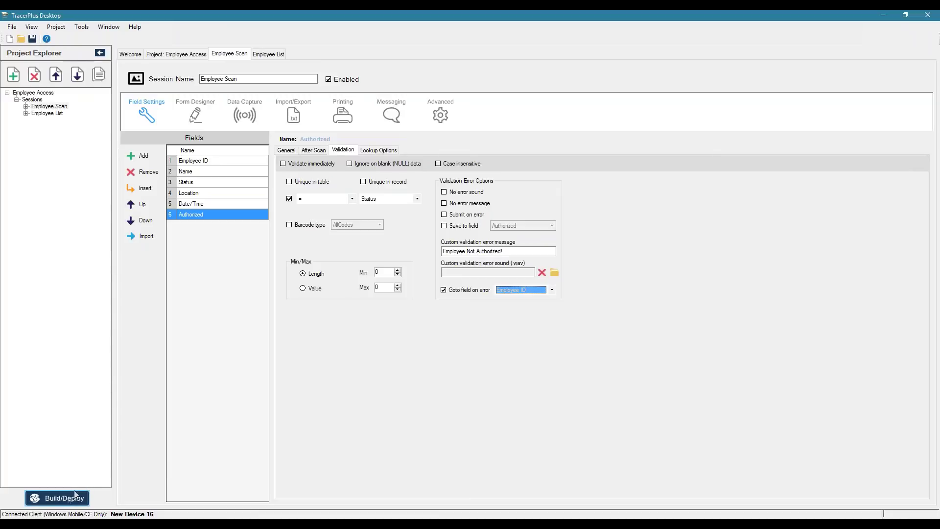
Step: Deploy the updated project to the Android phone and start a fresh Employee Scan form
{"action": "left_click", "coordinate": [503, 341]}
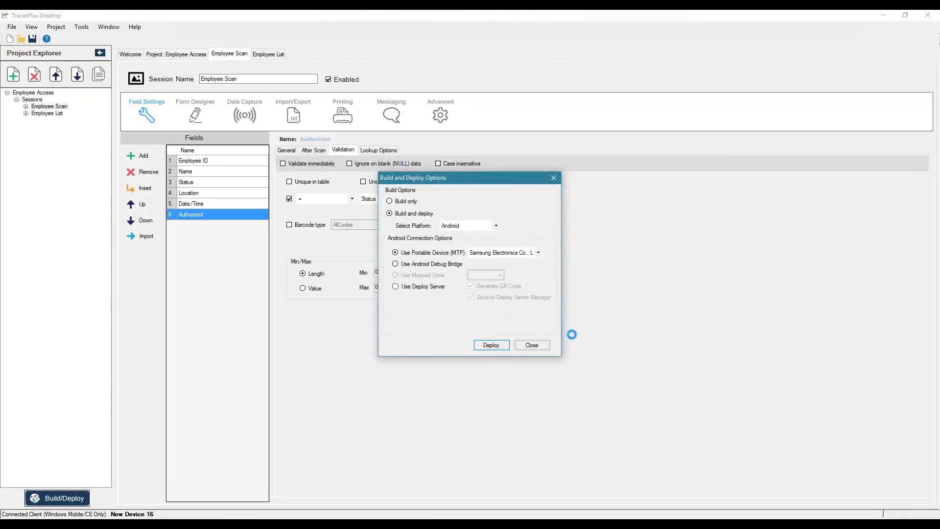
{"action": "left_click", "coordinate": [531, 344]}
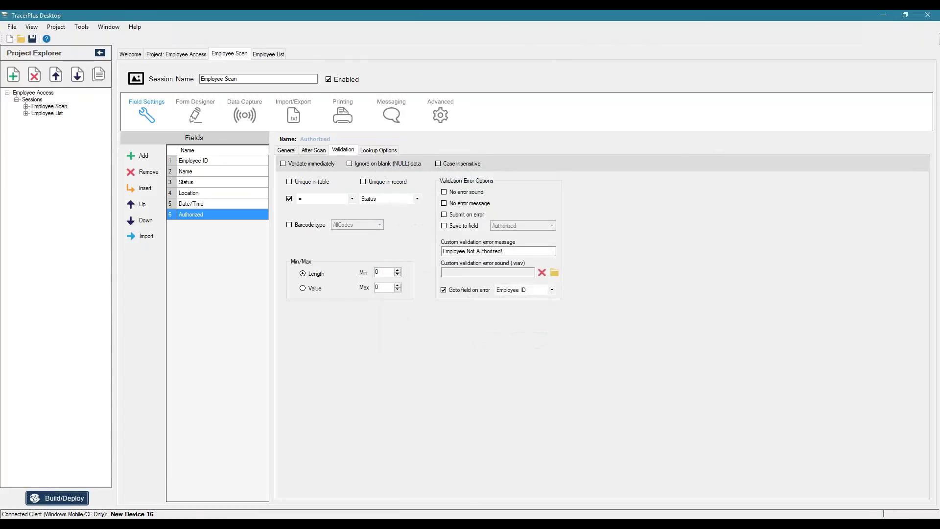
{"action": "left_click", "coordinate": [592, 439]}
{"action": "left_click", "coordinate": [592, 147]}
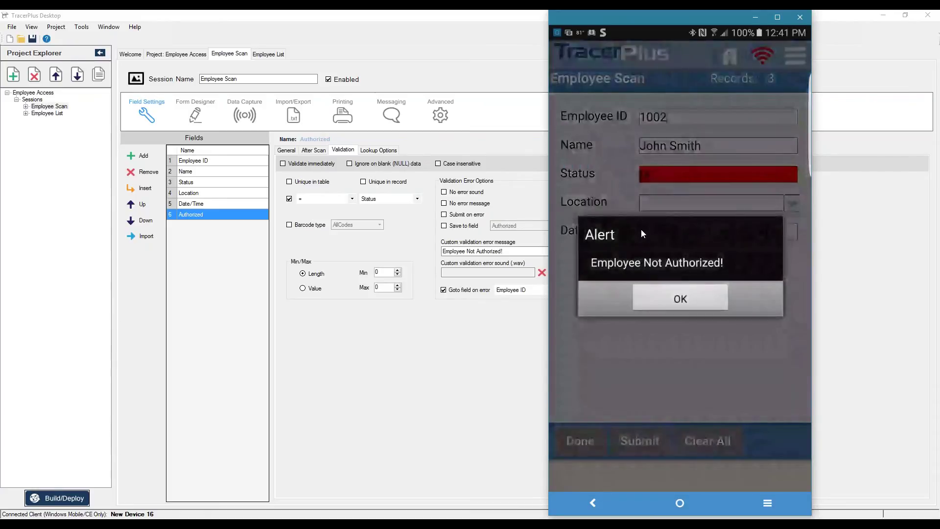
Step: Confirm an unauthorized employee triggers 'Employee Not Authorized!', even with location set to Reception
{"action": "left_click", "coordinate": [682, 299]}
{"action": "left_click", "coordinate": [791, 203]}
{"action": "left_click", "coordinate": [600, 294]}
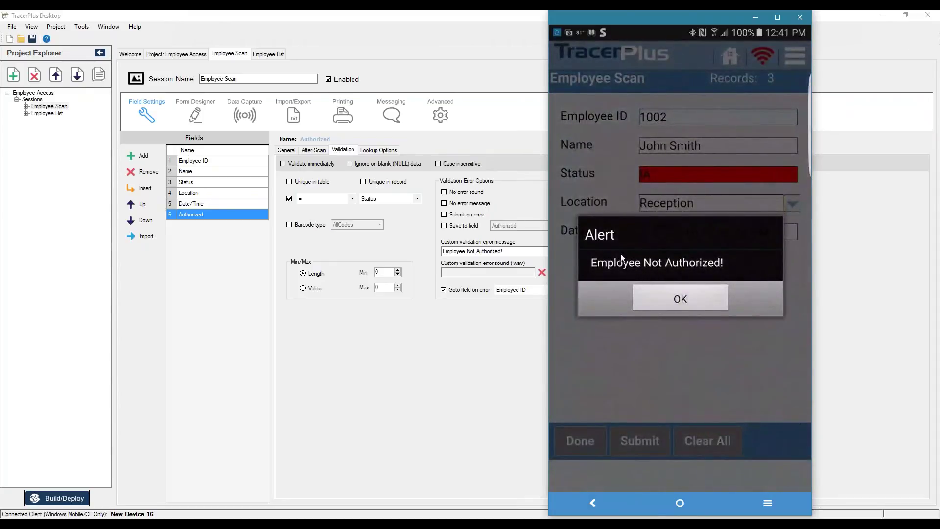
{"action": "left_click", "coordinate": [686, 298]}
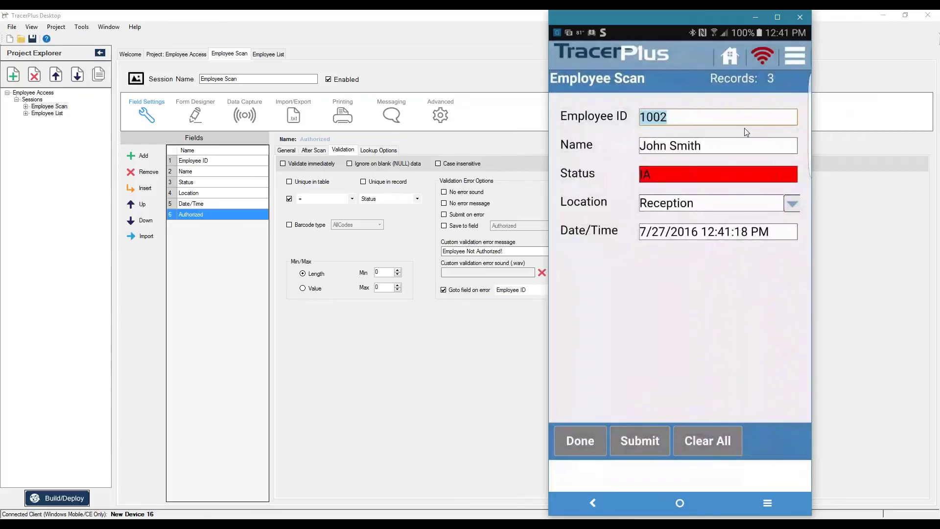
Step: Scan authorized employee 1001, save it with location Conference 2, and close the form
{"action": "type", "text": "1001"}
{"action": "key", "text": "Return"}
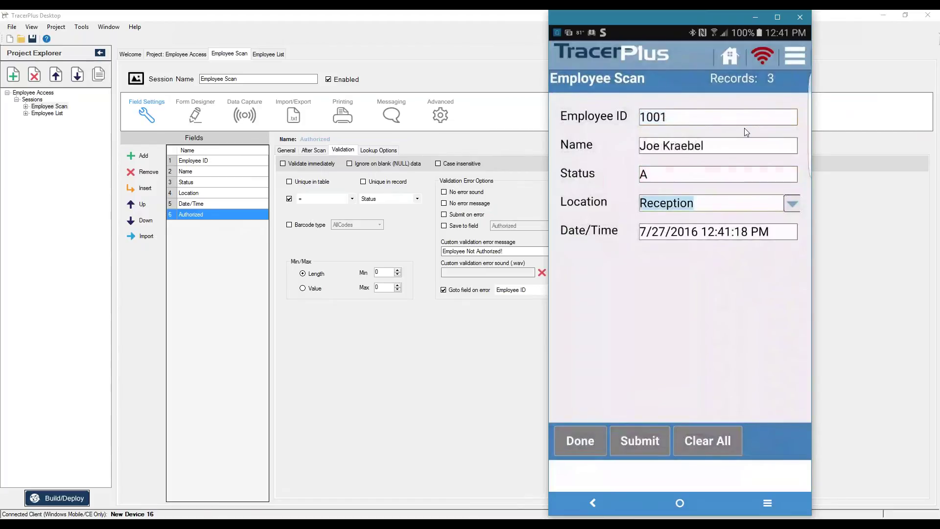
{"action": "left_click", "coordinate": [791, 202]}
{"action": "left_click", "coordinate": [650, 369]}
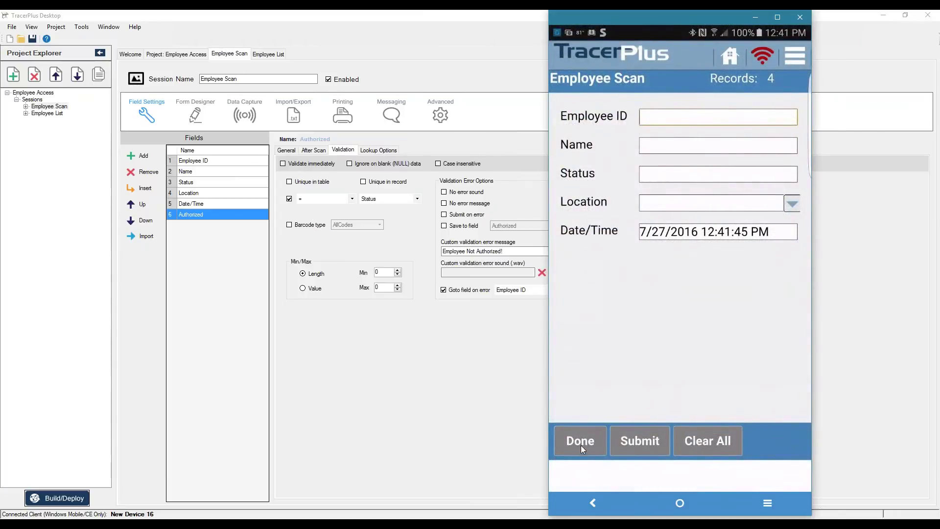
{"action": "left_click", "coordinate": [580, 445]}
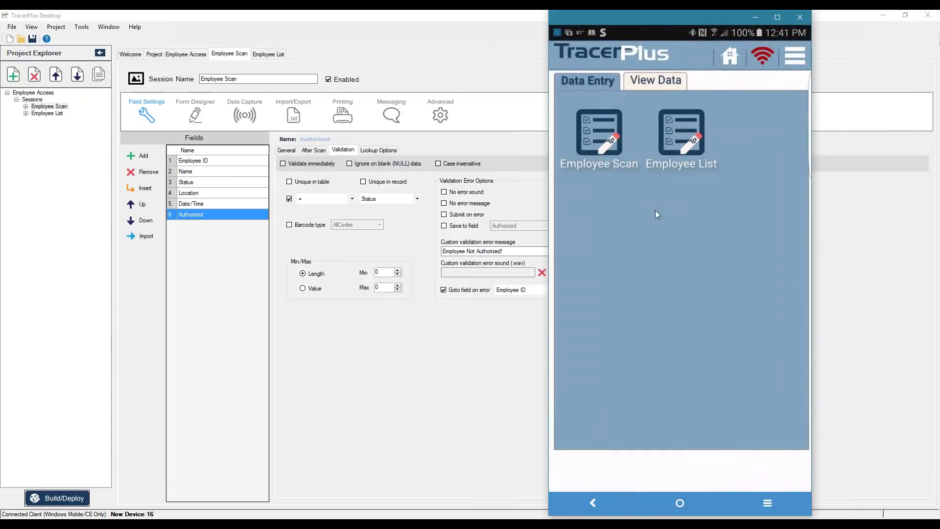
Step: View the saved Employee Scan records on the phone and dismiss the AT&T Live crash message
{"action": "left_click", "coordinate": [641, 80]}
{"action": "left_click", "coordinate": [599, 135]}
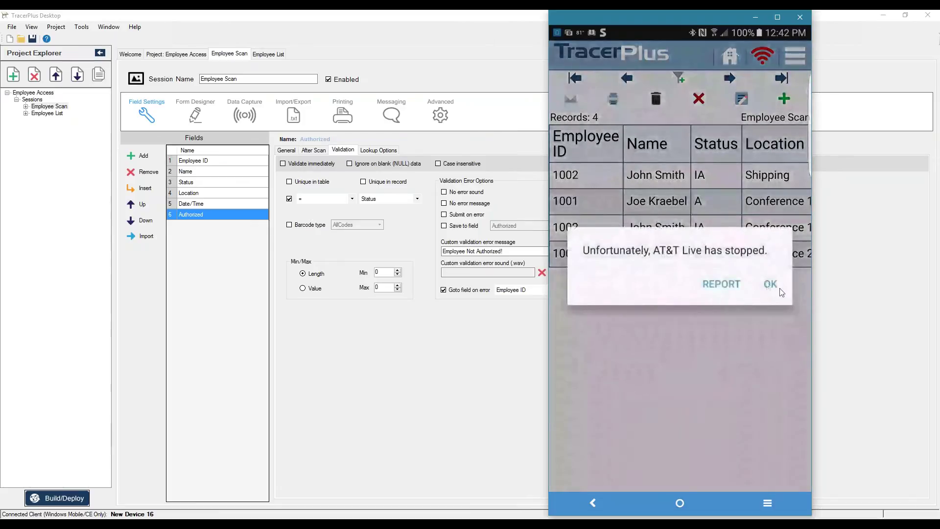
{"action": "left_click", "coordinate": [779, 288]}
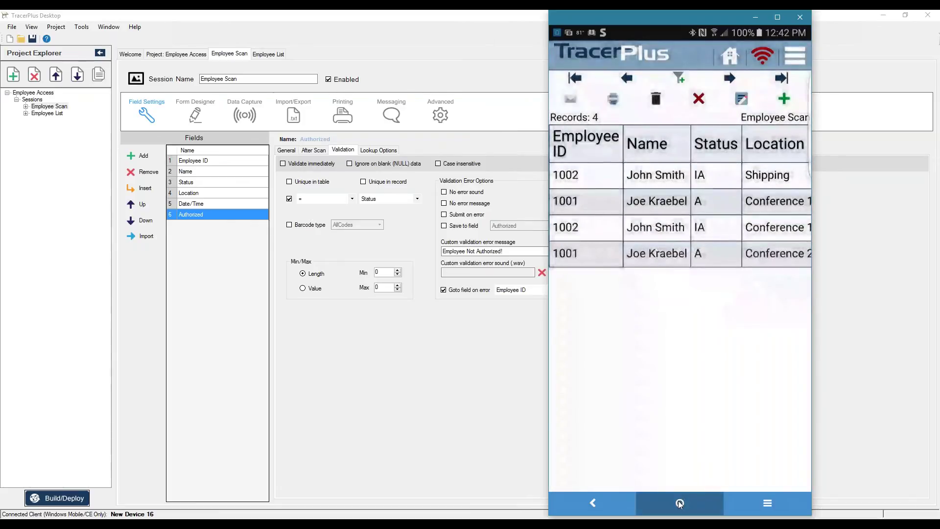
Step: Relaunch TracerPlus from the phone's app list to its main menu, then return to TracerPlus Desktop
{"action": "left_click", "coordinate": [681, 501]}
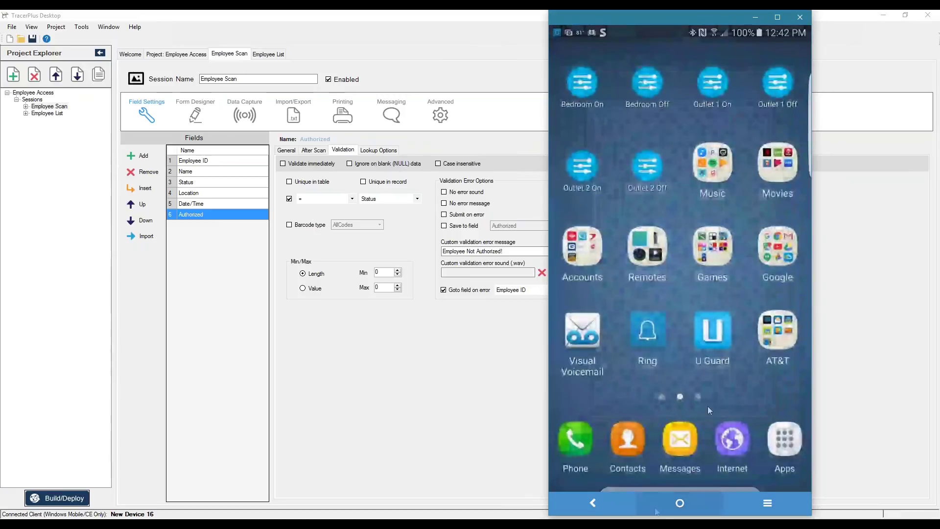
{"action": "left_click", "coordinate": [783, 445]}
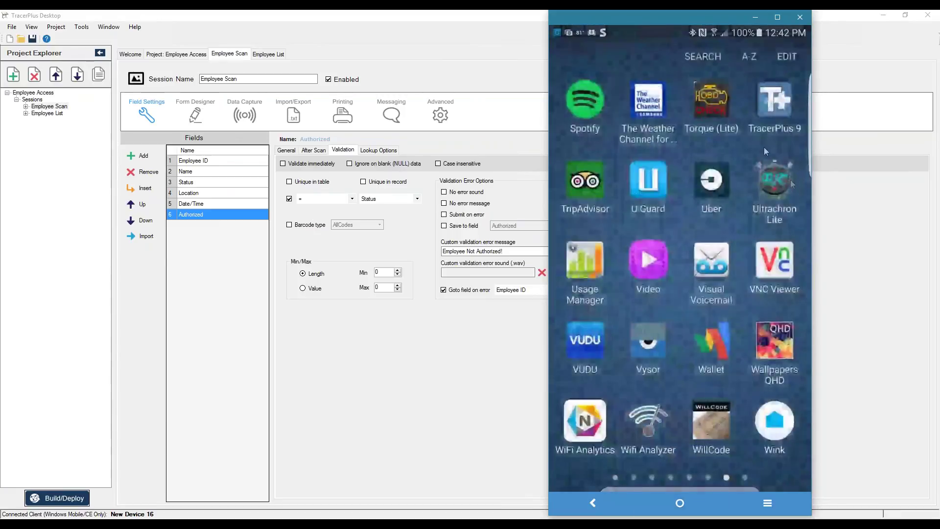
{"action": "left_click", "coordinate": [780, 98]}
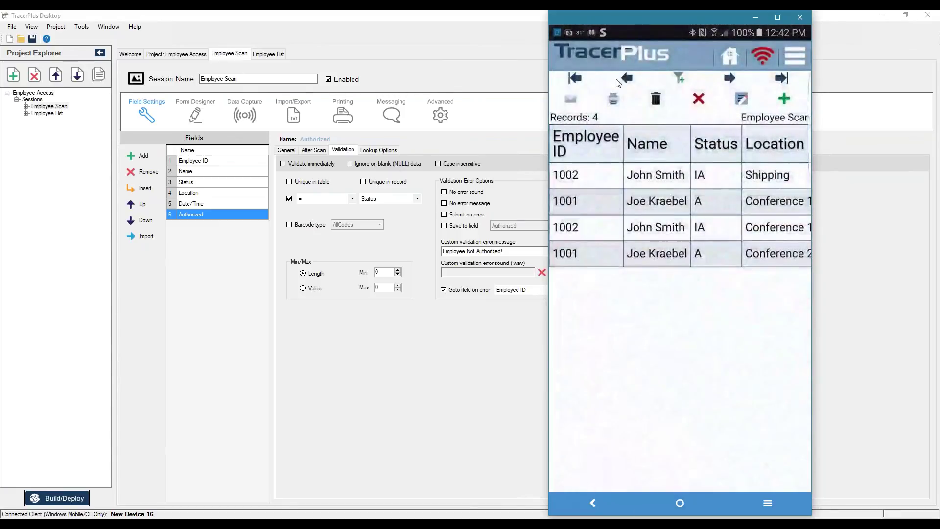
{"action": "left_click", "coordinate": [728, 56]}
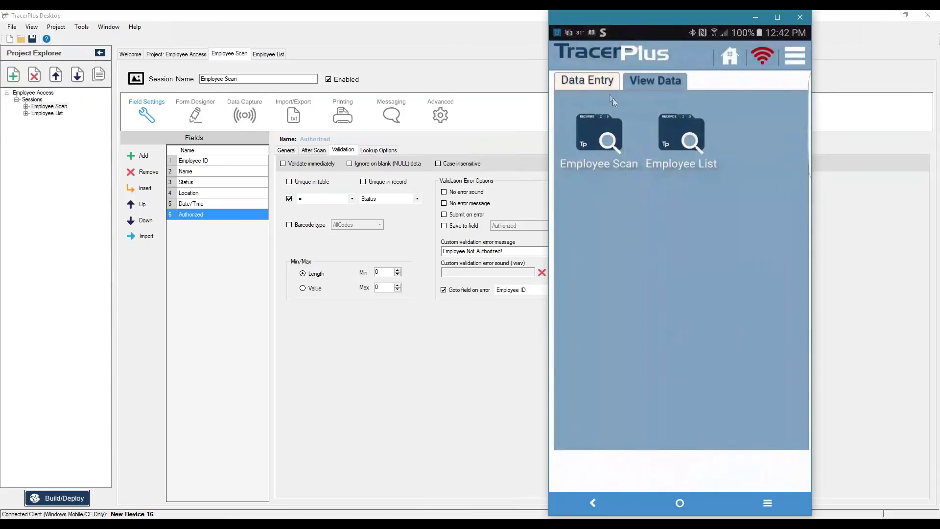
{"action": "left_click", "coordinate": [427, 385]}
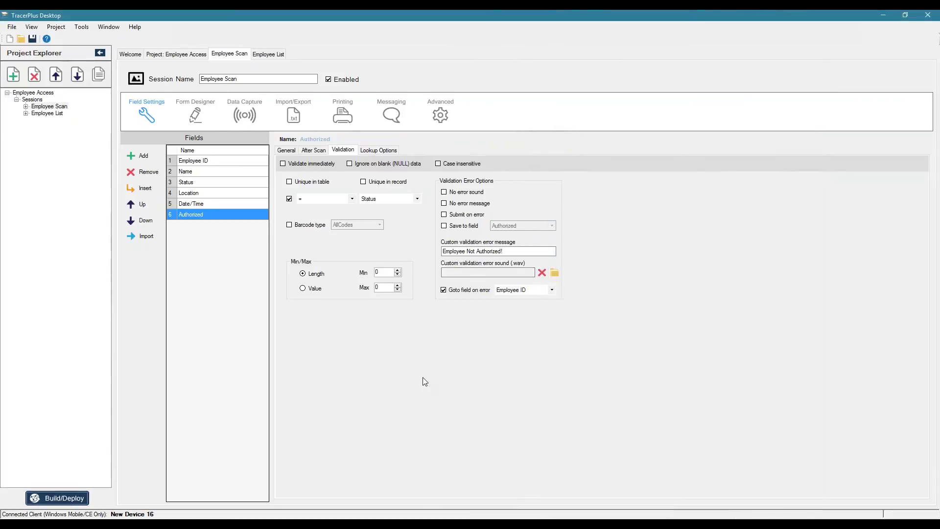
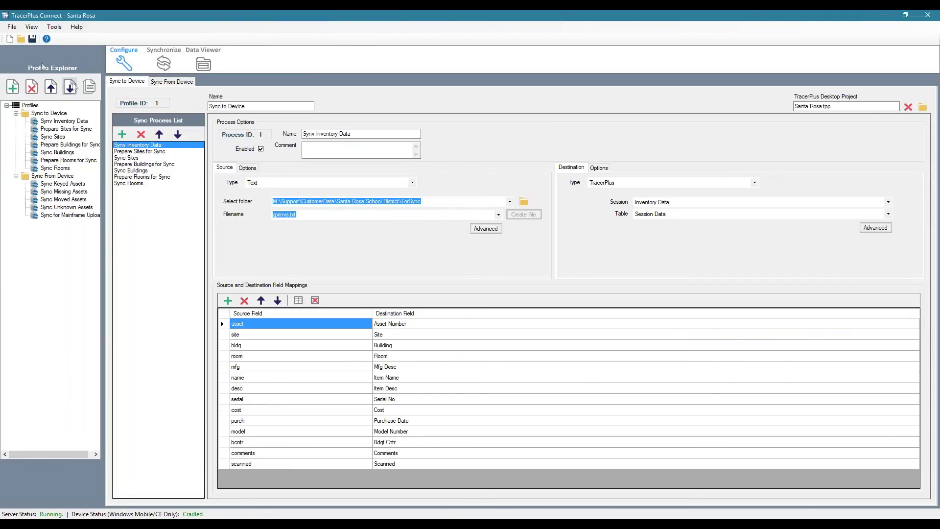
Step: Start a new configuration and create Profile 1 linked to Projects > Employee Access > Employee Access.tpp
{"action": "left_click", "coordinate": [11, 40]}
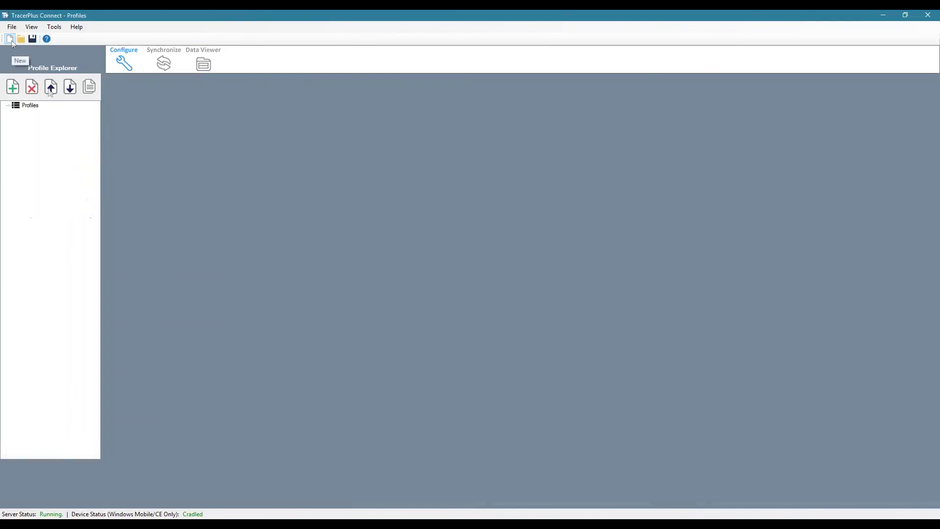
{"action": "left_click", "coordinate": [13, 86]}
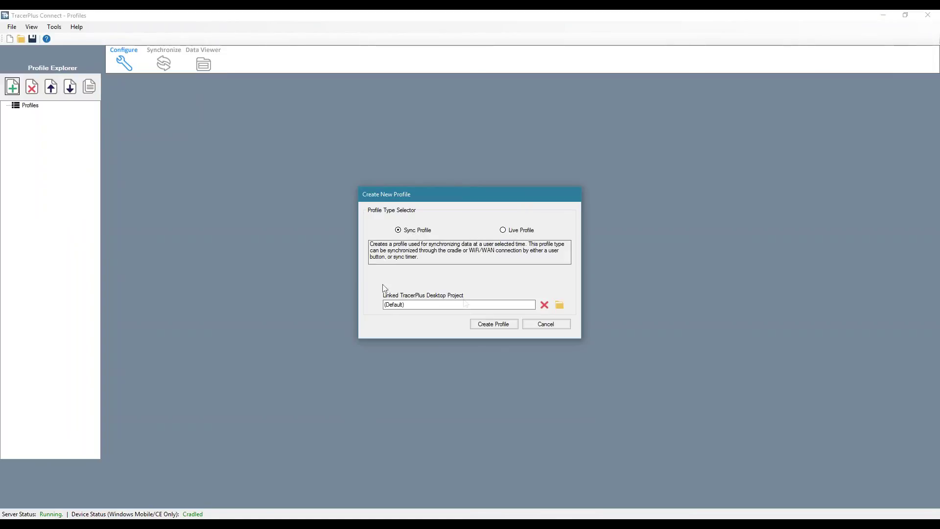
{"action": "left_click", "coordinate": [559, 305]}
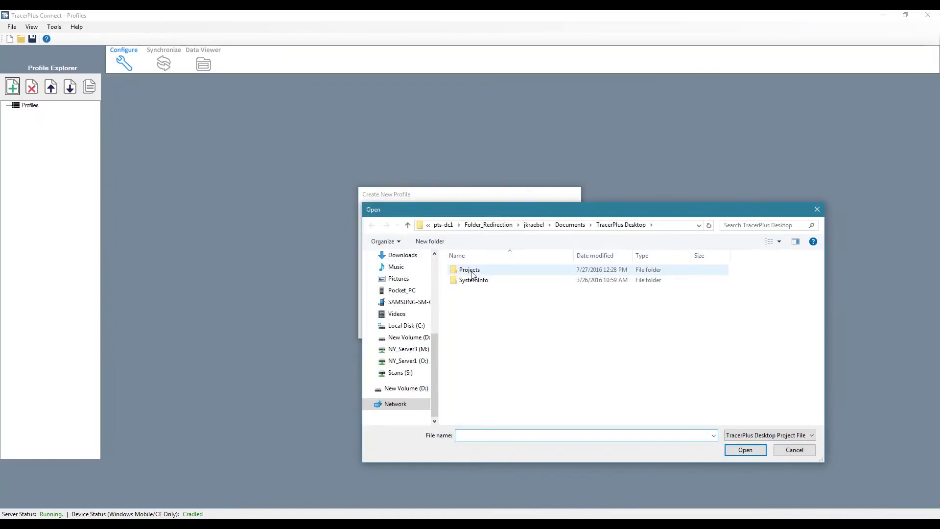
{"action": "double_click", "coordinate": [472, 274]}
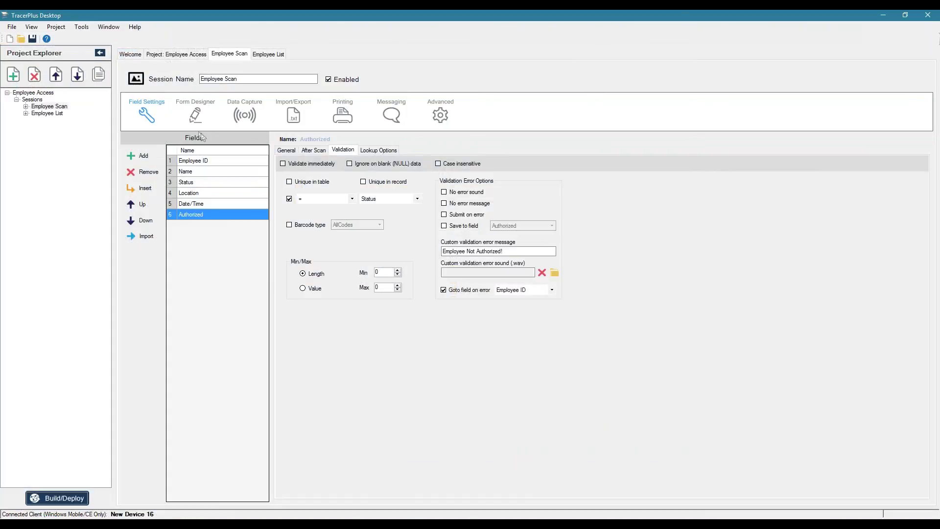
{"action": "left_click", "coordinate": [183, 55]}
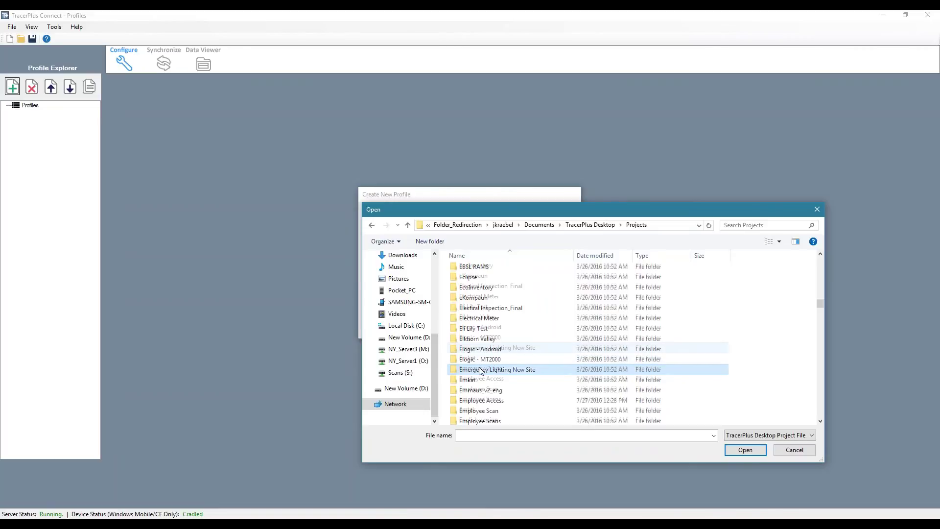
{"action": "scroll", "coordinate": [485, 375], "scroll_direction": "down", "scroll_amount": 2}
{"action": "double_click", "coordinate": [489, 348]}
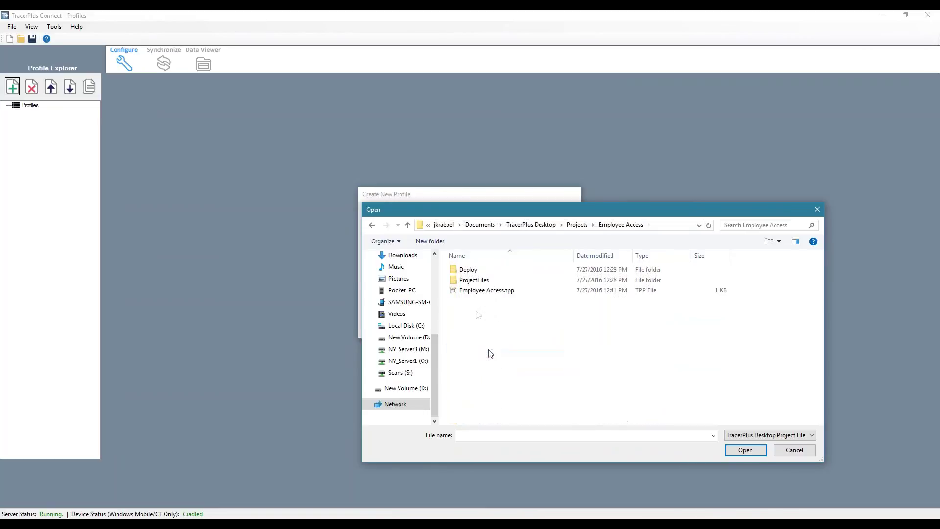
{"action": "left_click", "coordinate": [474, 292]}
{"action": "double_click", "coordinate": [474, 294]}
{"action": "left_click", "coordinate": [492, 323]}
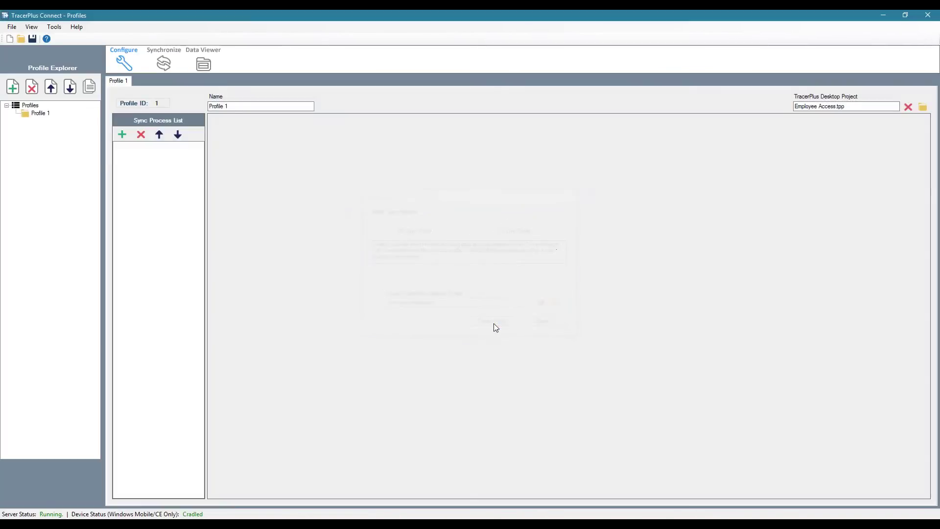
Step: Rename Profile 1 to 'Sync From Device'
{"action": "left_click", "coordinate": [249, 107]}
{"action": "left_click_drag", "start_coordinate": [249, 106], "coordinate": [195, 105]}
{"action": "type", "text": "Sync From Device"}
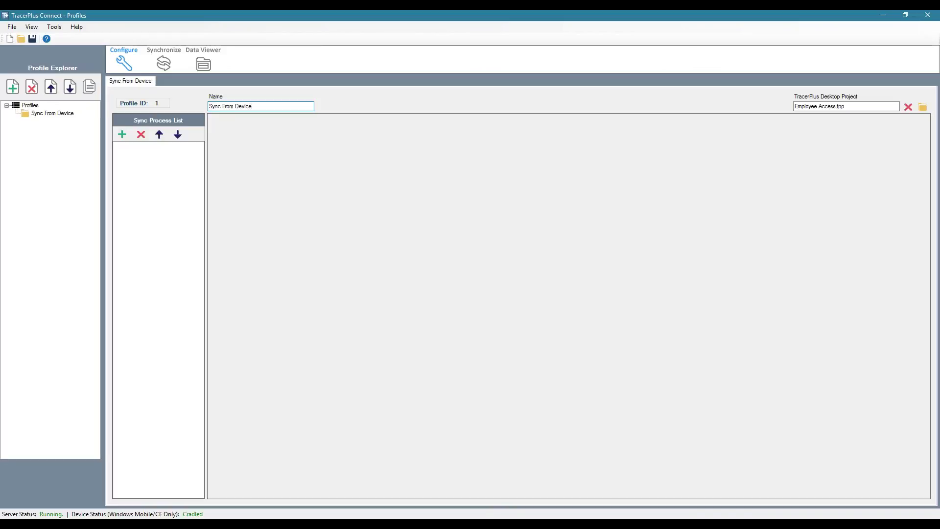
{"action": "key", "text": "Tab"}
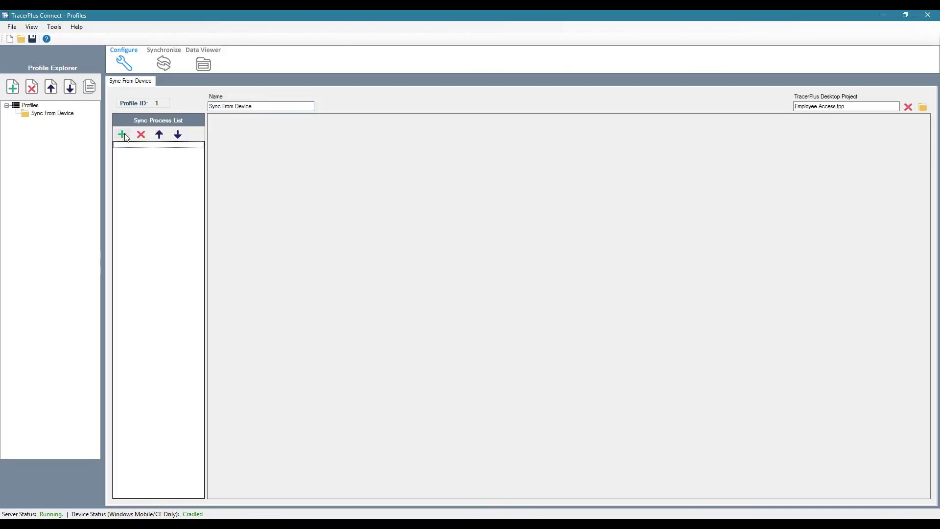
Step: Add a sync process to the profile and name it 'Sync Employee Scans'
{"action": "left_click", "coordinate": [122, 134]}
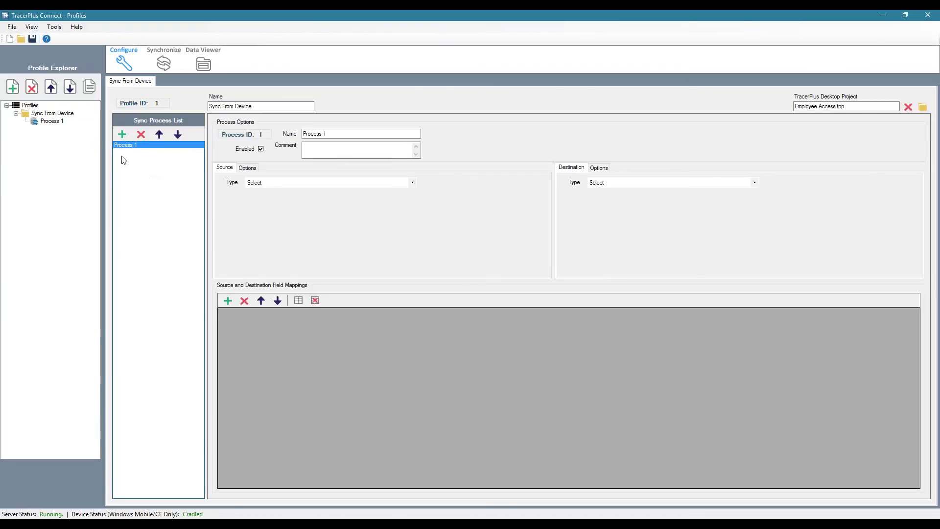
{"action": "left_click", "coordinate": [331, 133]}
{"action": "left_click_drag", "start_coordinate": [328, 133], "coordinate": [302, 133]}
{"action": "type", "text": "Sync Employee Scans"}
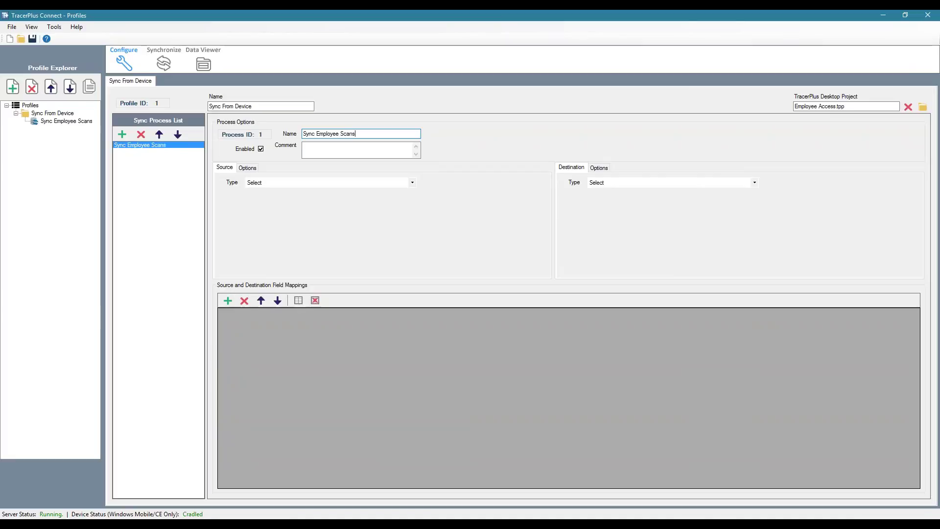
{"action": "left_click", "coordinate": [358, 150]}
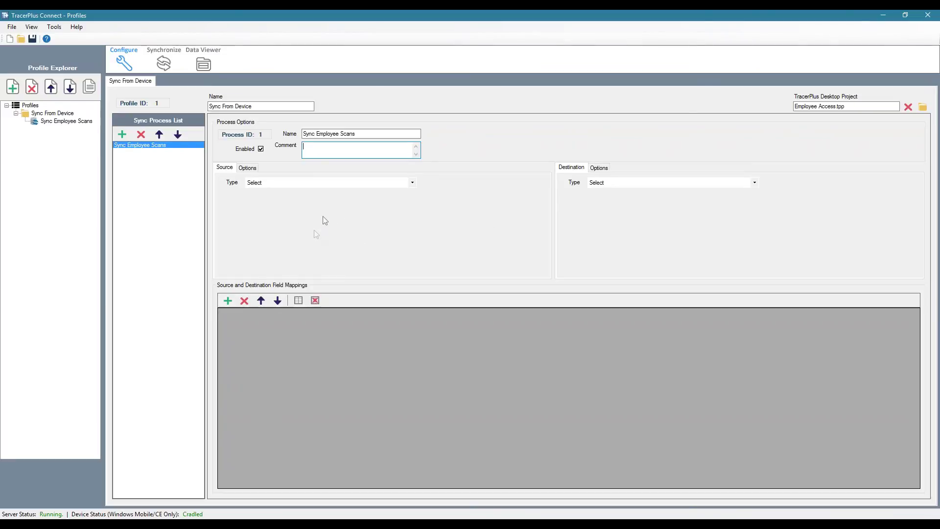
Step: Set the process source to TracerPlus, Employee Scan session, Session Data table, then start Excel
{"action": "left_click", "coordinate": [349, 184]}
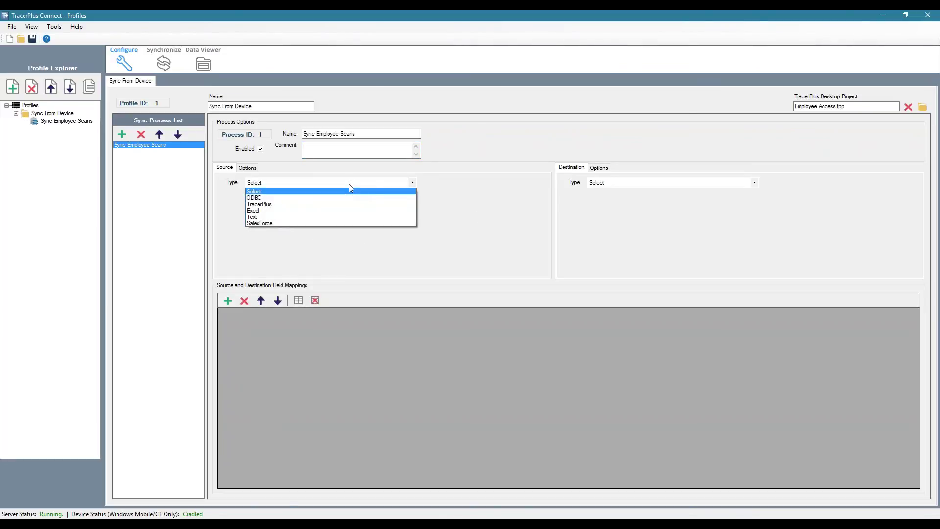
{"action": "left_click", "coordinate": [258, 204]}
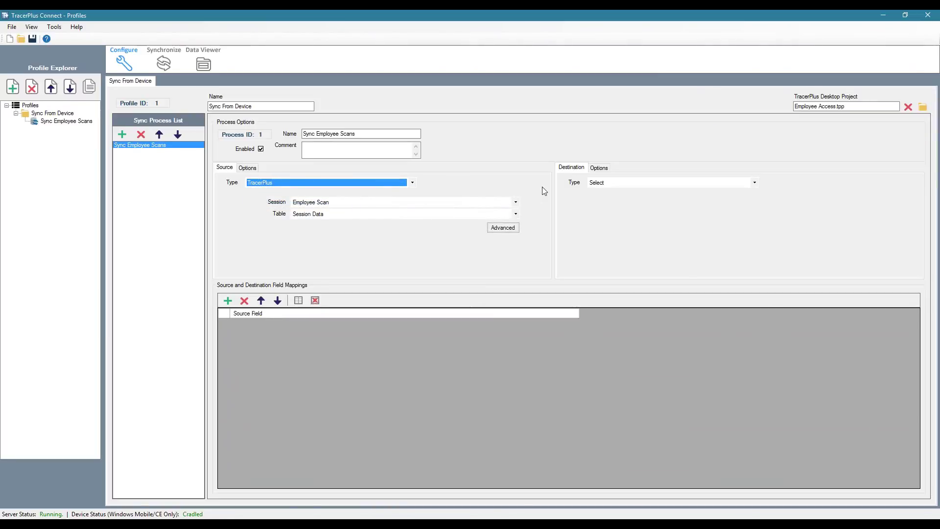
{"action": "left_click", "coordinate": [516, 202]}
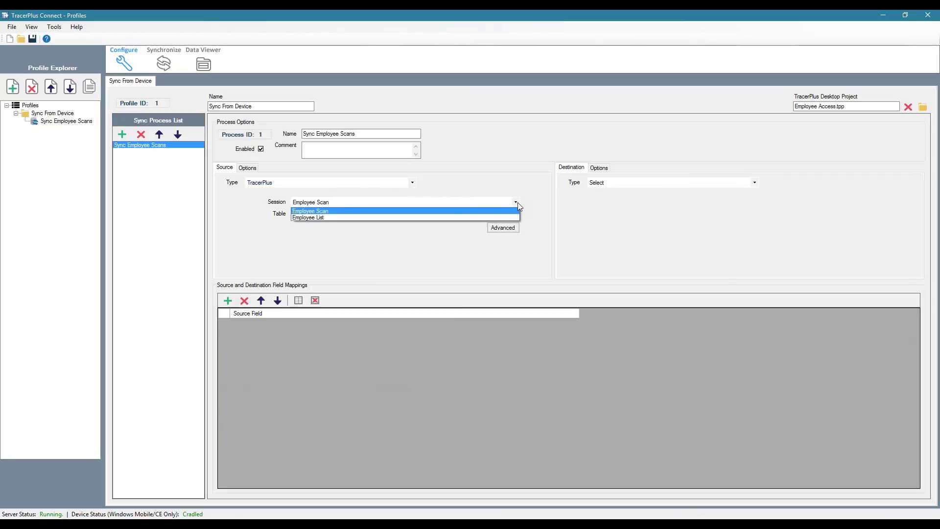
{"action": "left_click", "coordinate": [305, 211]}
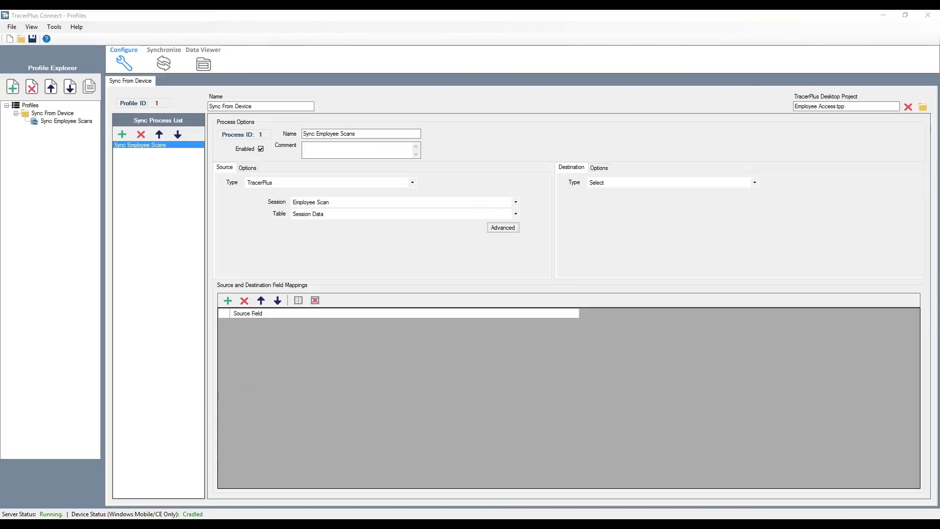
{"action": "key", "text": "super"}
{"action": "key", "text": "Escape"}
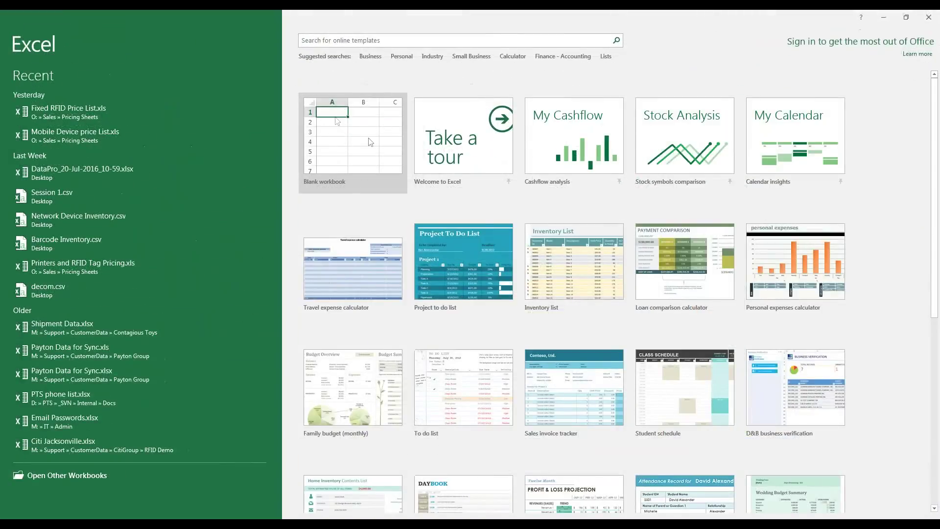
Step: In a blank workbook, enter headers Employee ID, Name, Status, Location and Date in row 1
{"action": "left_click", "coordinate": [370, 142]}
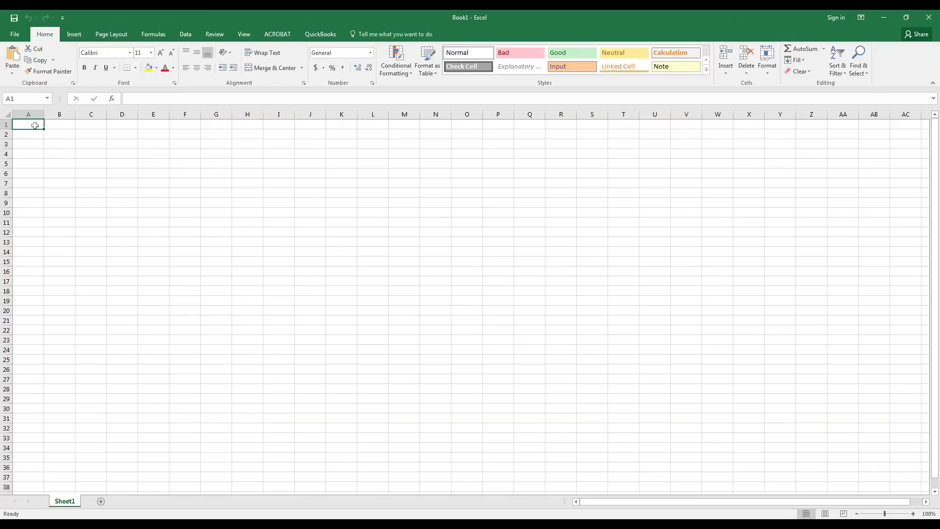
{"action": "type", "text": "Employee ID"}
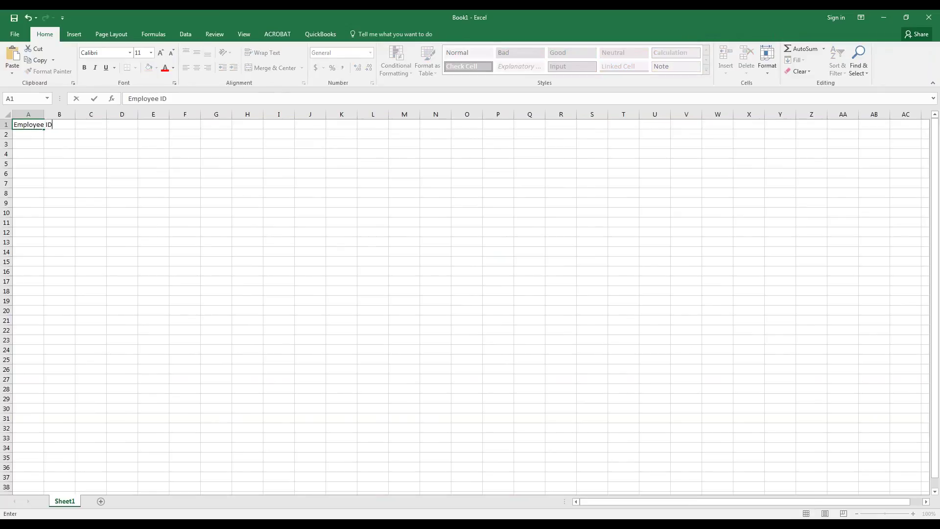
{"action": "key", "text": "Return"}
{"action": "left_click", "coordinate": [35, 124]}
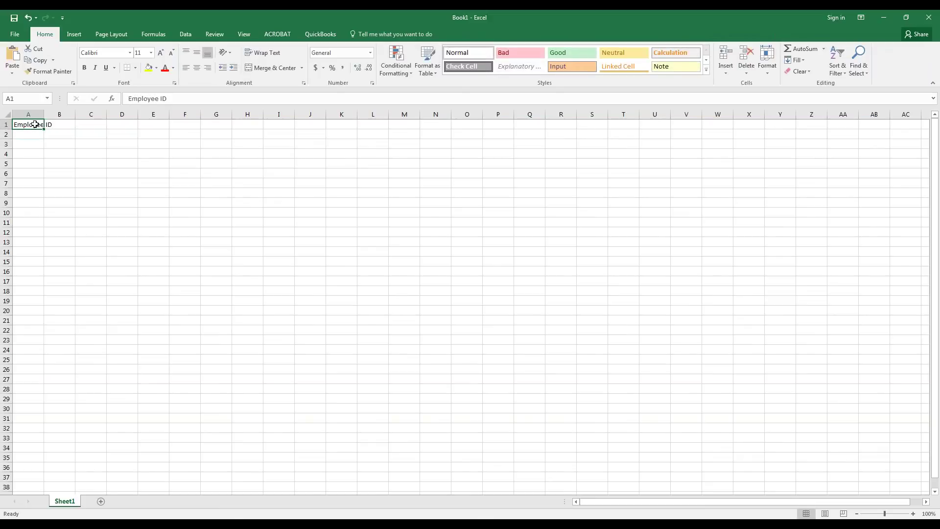
{"action": "key", "text": "Tab"}
{"action": "type", "text": "Name"}
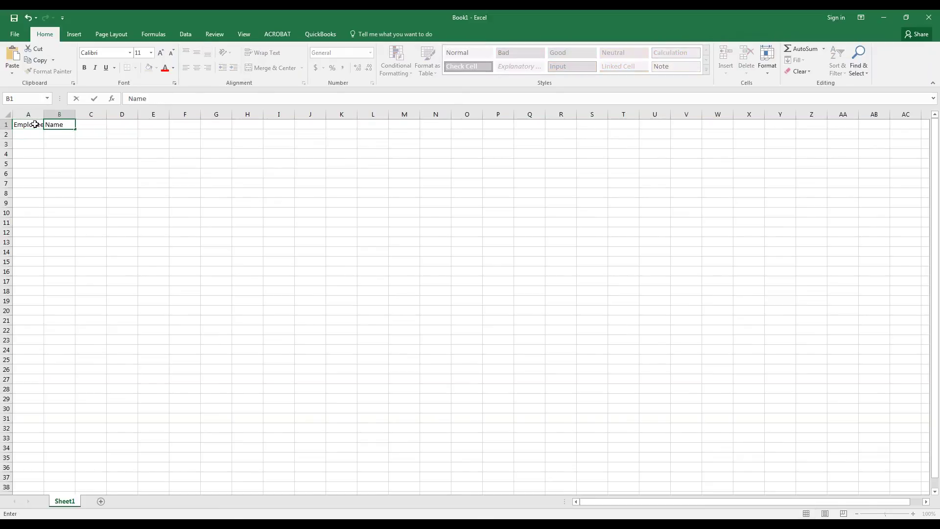
{"action": "key", "text": "Return"}
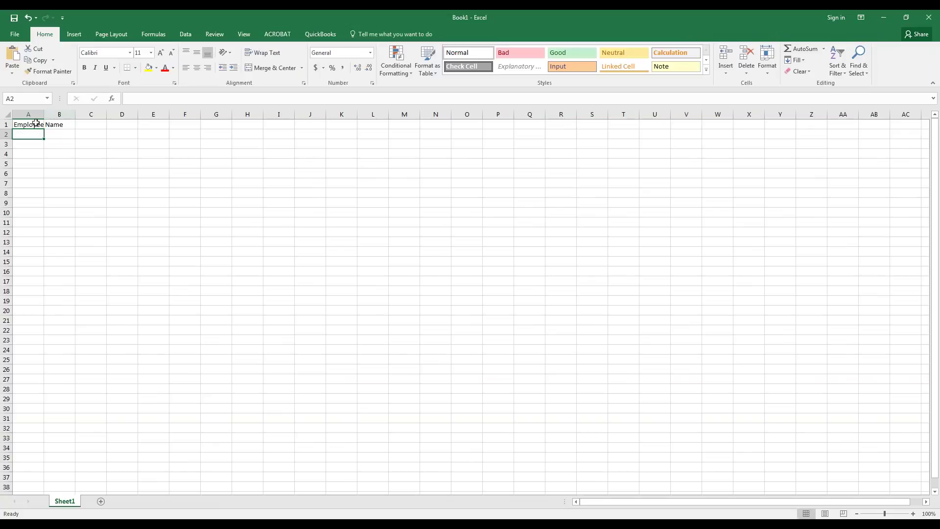
{"action": "left_click", "coordinate": [101, 125]}
{"action": "type", "text": "Status"}
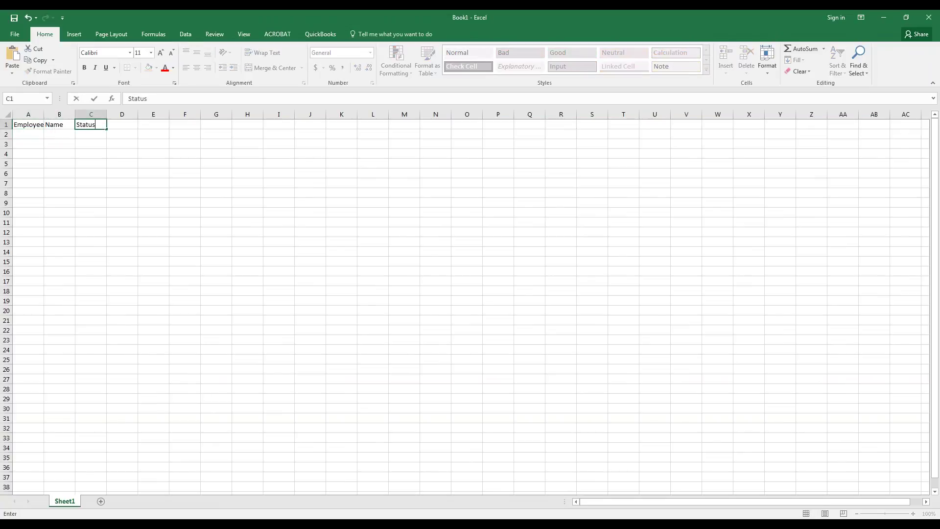
{"action": "key", "text": "Tab"}
{"action": "type", "text": "Loca"}
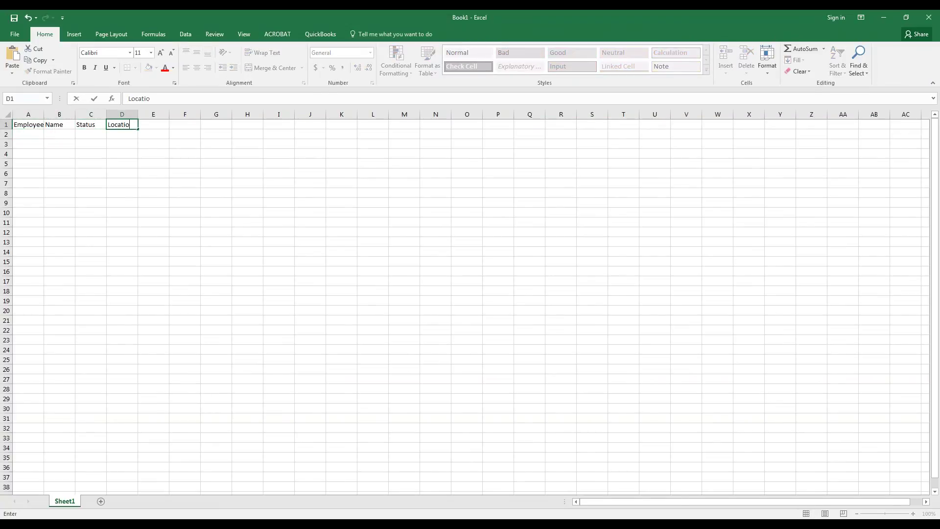
{"action": "key", "text": "Tab"}
{"action": "type", "text": "Date"}
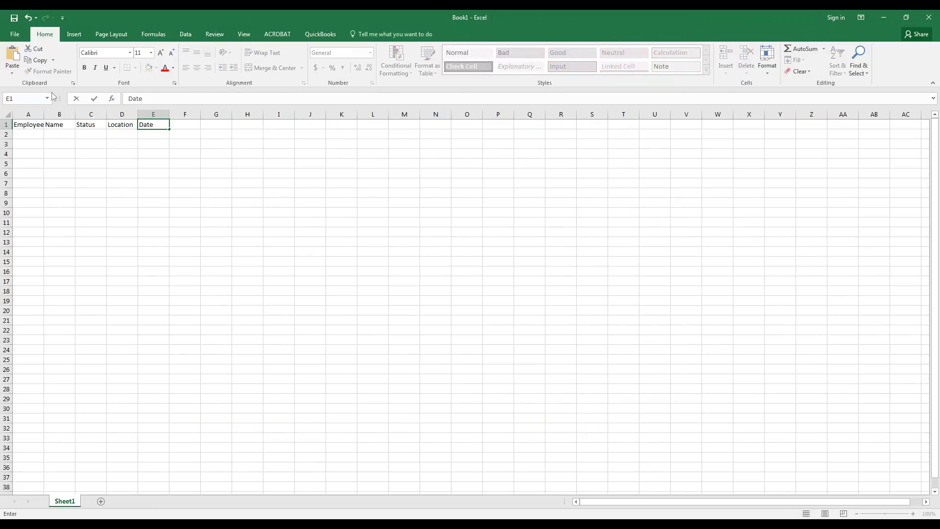
{"action": "left_click", "coordinate": [56, 182]}
Step: Widen the Employee ID, Location and Date columns
{"action": "left_click_drag", "start_coordinate": [43, 114], "coordinate": [160, 114]}
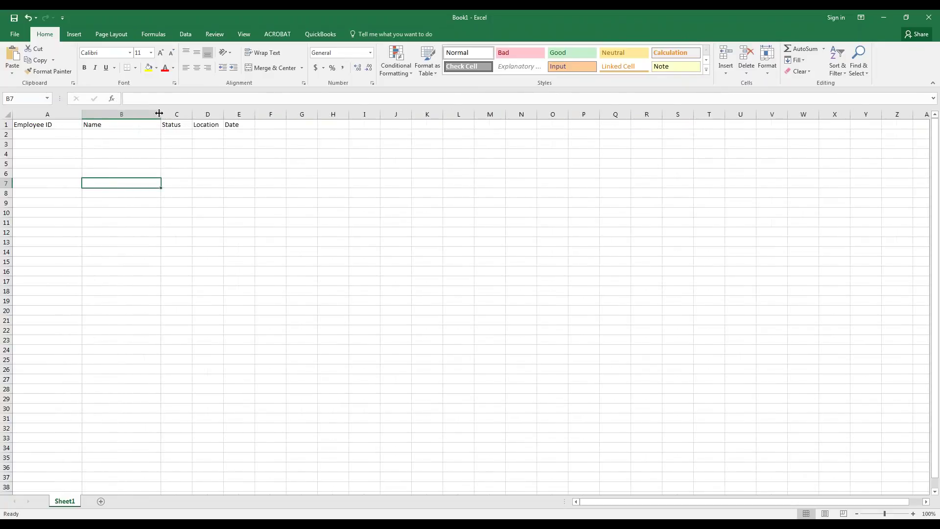
{"action": "left_click_drag", "start_coordinate": [223, 114], "coordinate": [395, 114]}
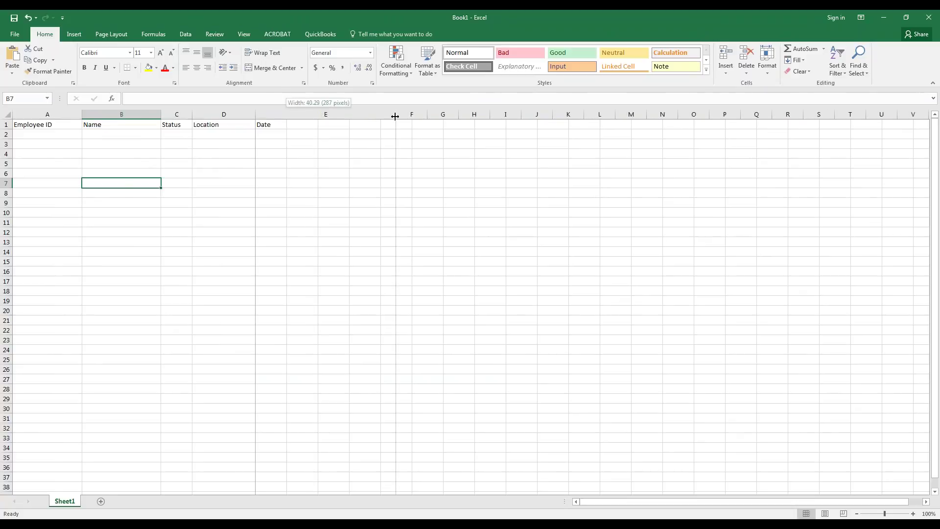
{"action": "left_click_drag", "start_coordinate": [78, 126], "coordinate": [285, 124]}
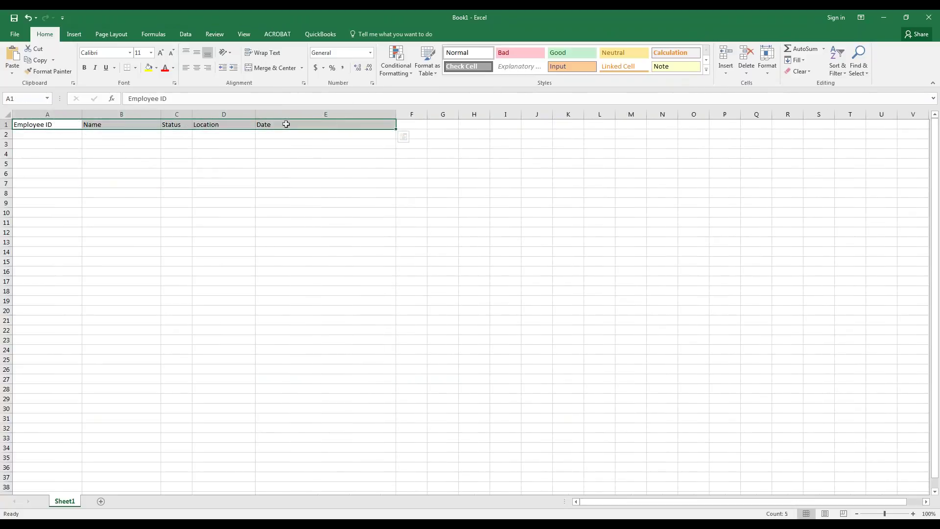
Step: Style the header row with dark blue fill, white text, borders and bold
{"action": "left_click", "coordinate": [158, 68]}
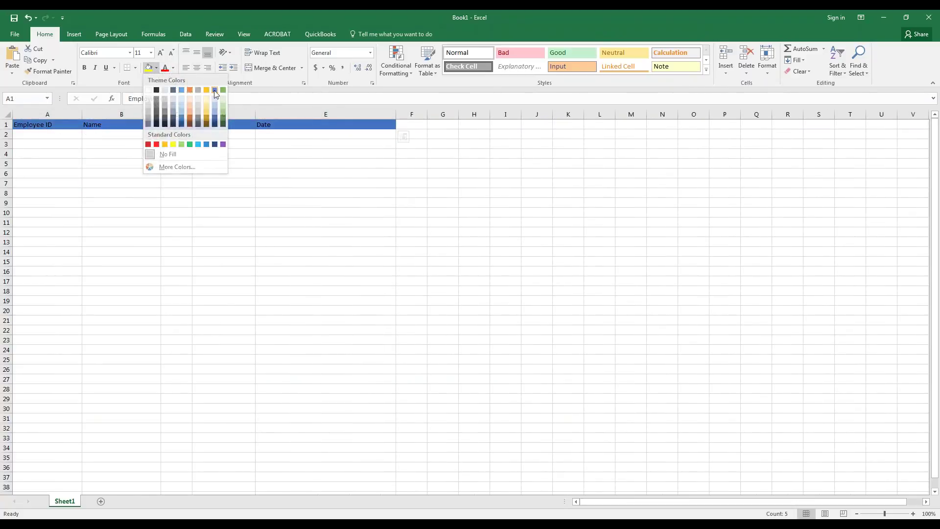
{"action": "left_click", "coordinate": [214, 117]}
{"action": "left_click", "coordinate": [173, 68]}
{"action": "left_click", "coordinate": [173, 102]}
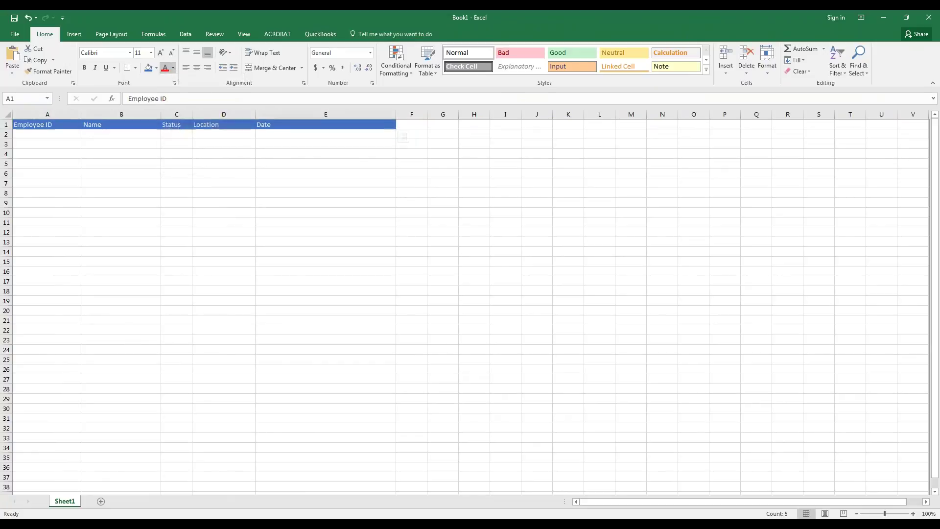
{"action": "left_click", "coordinate": [135, 68]}
{"action": "left_click", "coordinate": [152, 151]}
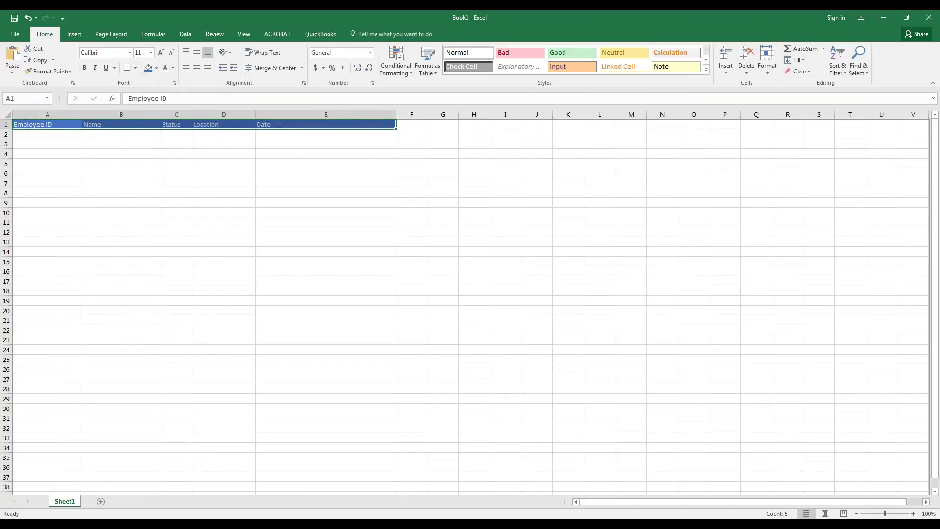
{"action": "left_click", "coordinate": [84, 67]}
{"action": "left_click", "coordinate": [121, 183]}
Step: Format columns A through E as Text
{"action": "left_click_drag", "start_coordinate": [29, 114], "coordinate": [330, 118]}
{"action": "left_click", "coordinate": [365, 53]}
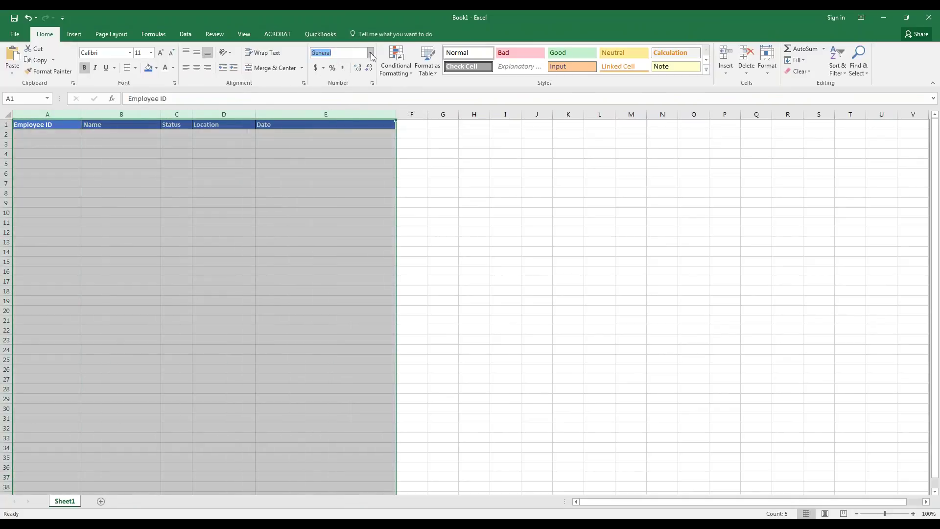
{"action": "left_click", "coordinate": [371, 53]}
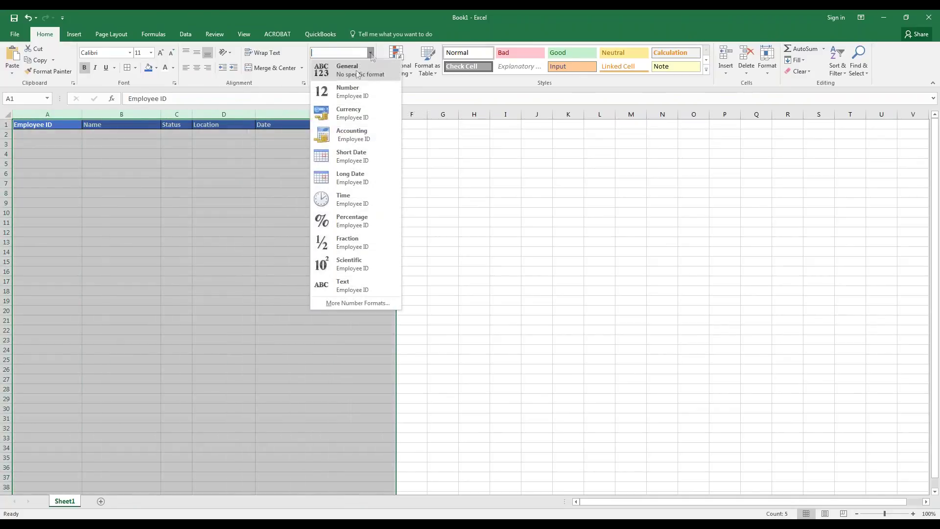
{"action": "left_click", "coordinate": [351, 288]}
{"action": "left_click", "coordinate": [241, 292]}
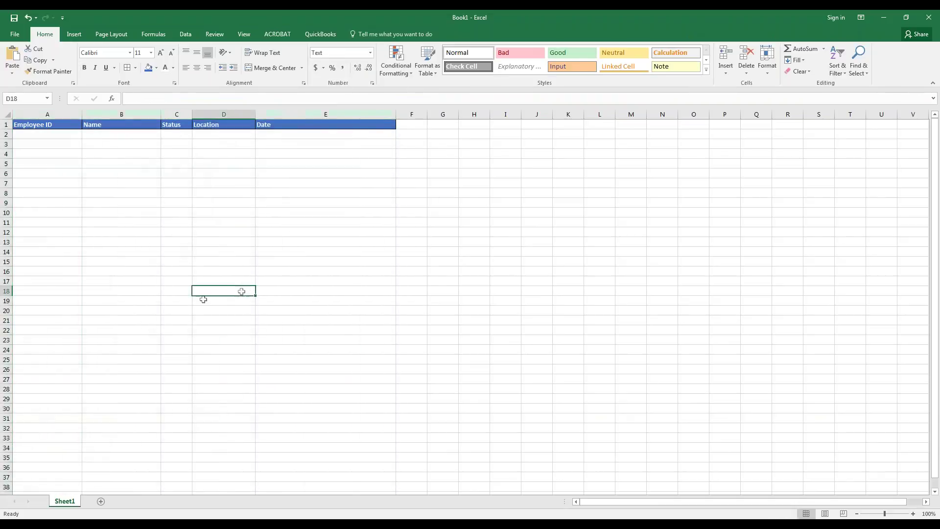
Step: Save the workbook to the Desktop as Employee Scans.xlsx
{"action": "left_click", "coordinate": [14, 18]}
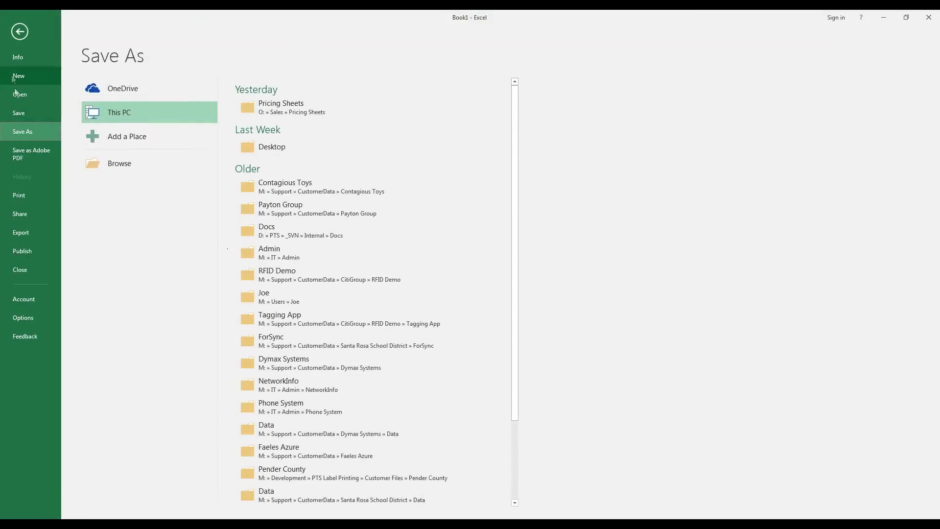
{"action": "left_click", "coordinate": [118, 165]}
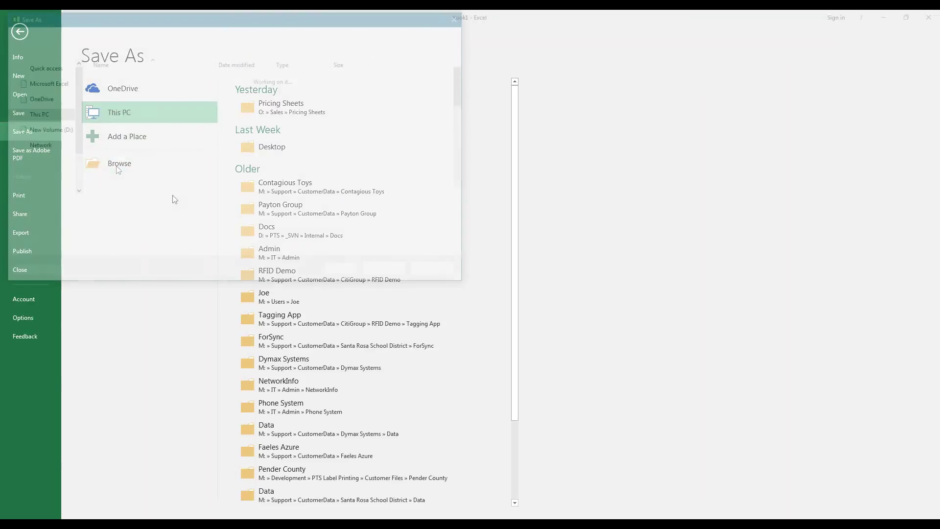
{"action": "left_click", "coordinate": [39, 78]}
{"action": "left_click", "coordinate": [83, 207]}
{"action": "key", "text": "ctrl+a"}
{"action": "type", "text": "E"}
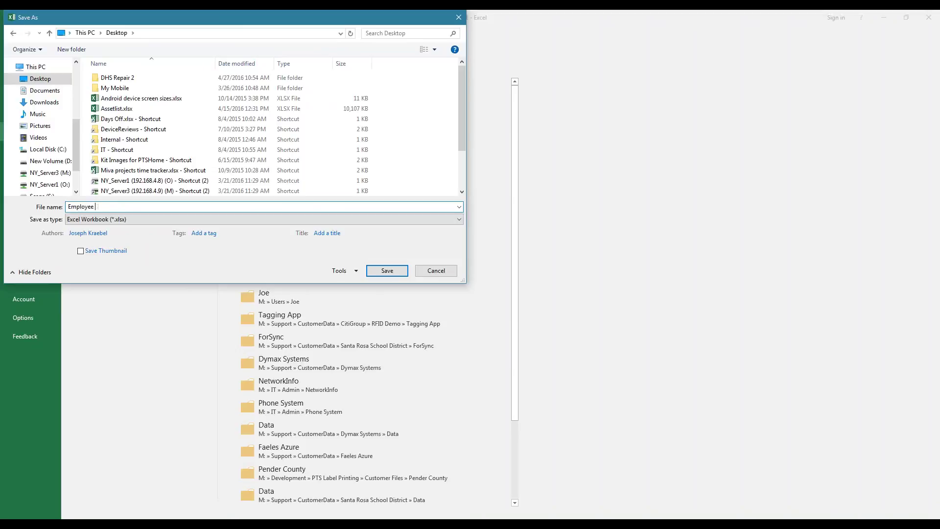
{"action": "left_click", "coordinate": [387, 271]}
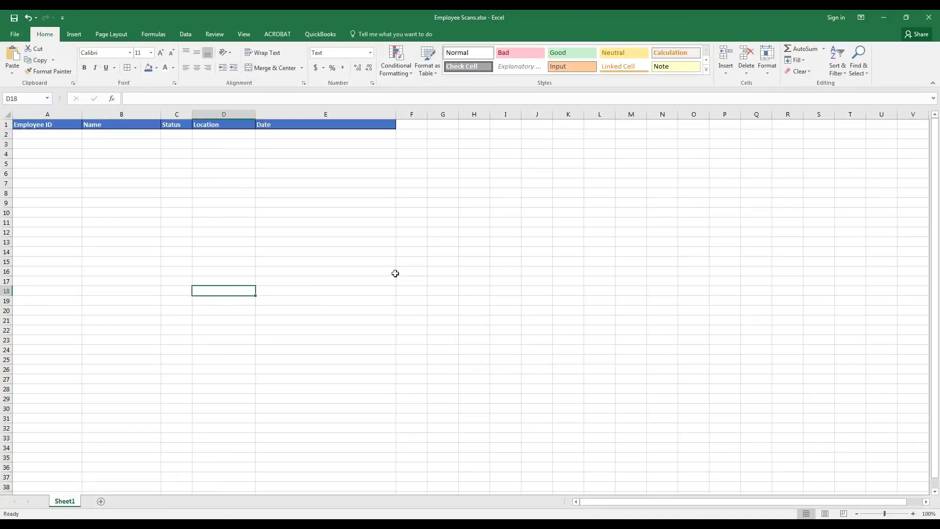
{"action": "left_click", "coordinate": [297, 231]}
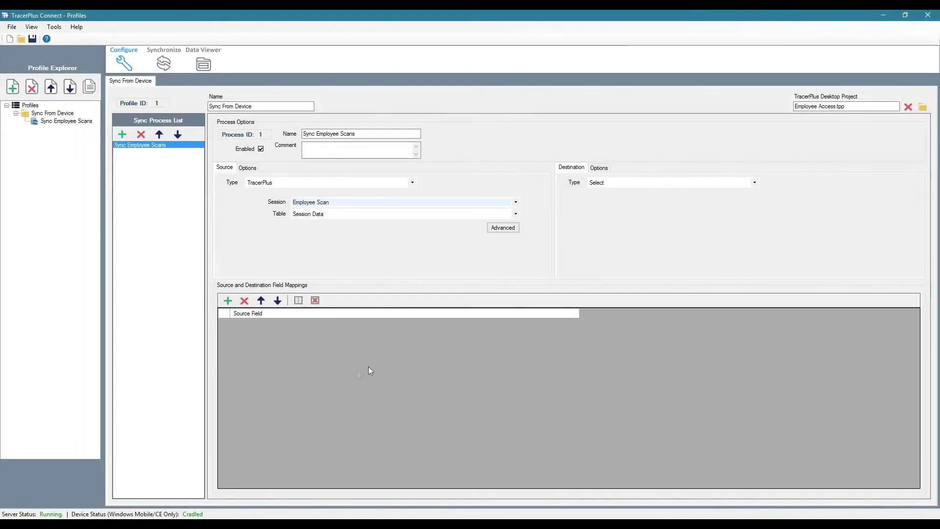
Step: Set the destination to Excel, workbook Employee Scans.xlsx on the Desktop, worksheet Sheet1
{"action": "left_click", "coordinate": [619, 184]}
{"action": "left_click", "coordinate": [616, 194]}
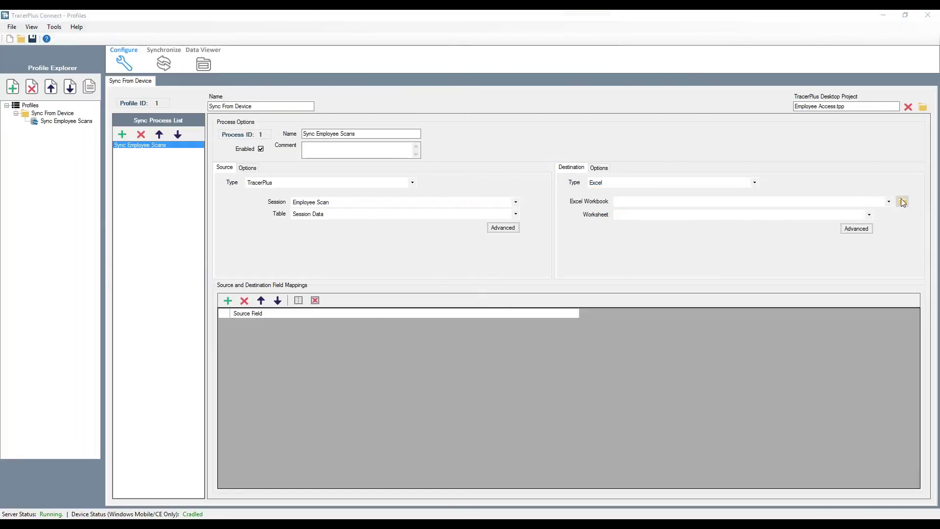
{"action": "left_click", "coordinate": [899, 201]}
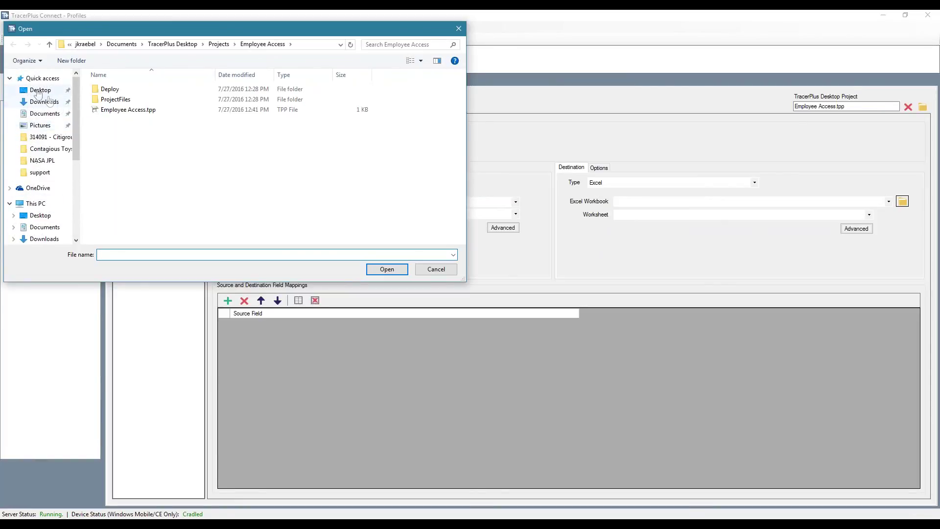
{"action": "left_click", "coordinate": [41, 90]}
{"action": "double_click", "coordinate": [117, 182]}
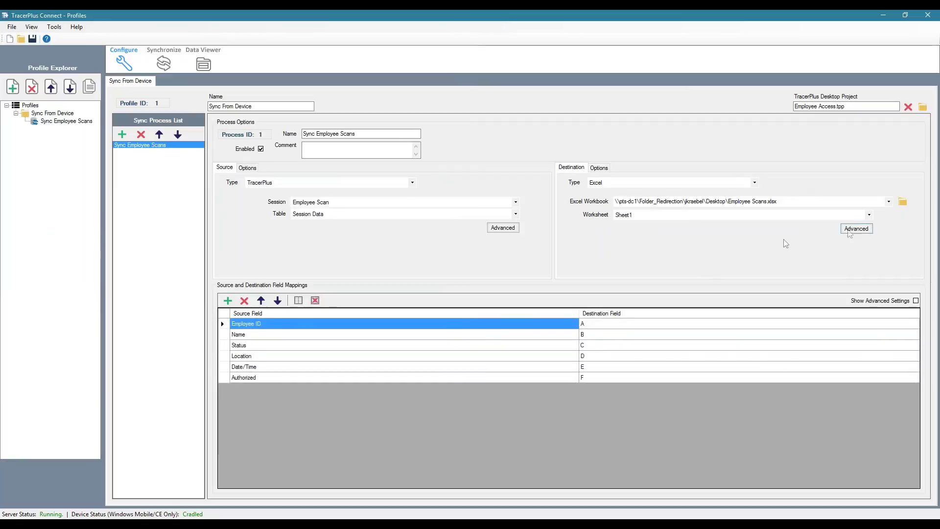
{"action": "left_click", "coordinate": [869, 215]}
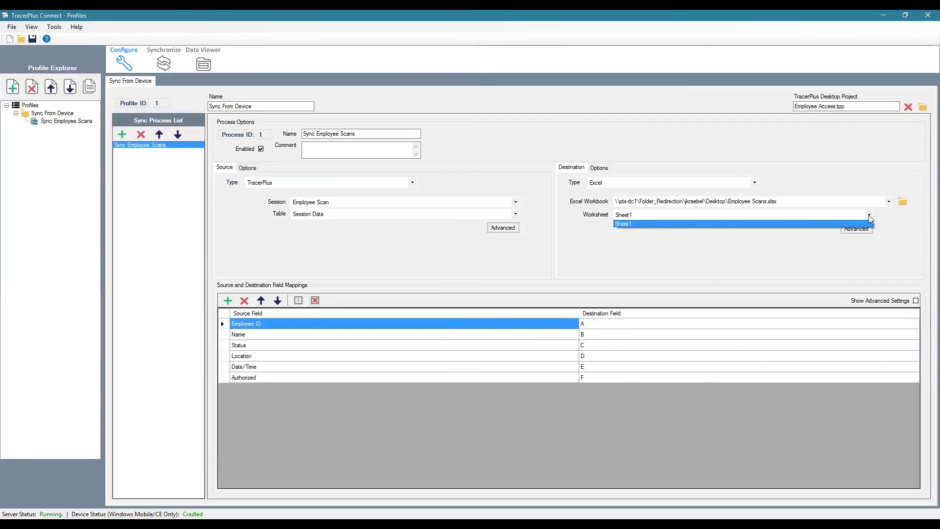
{"action": "left_click", "coordinate": [870, 219]}
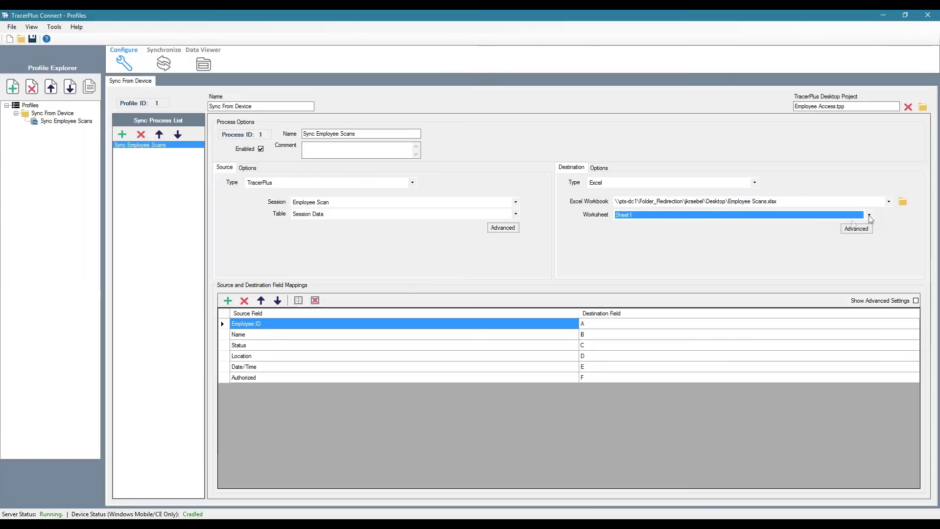
Step: Set the advanced start row to 2 and delete the Authorized field mapping
{"action": "left_click", "coordinate": [856, 229]}
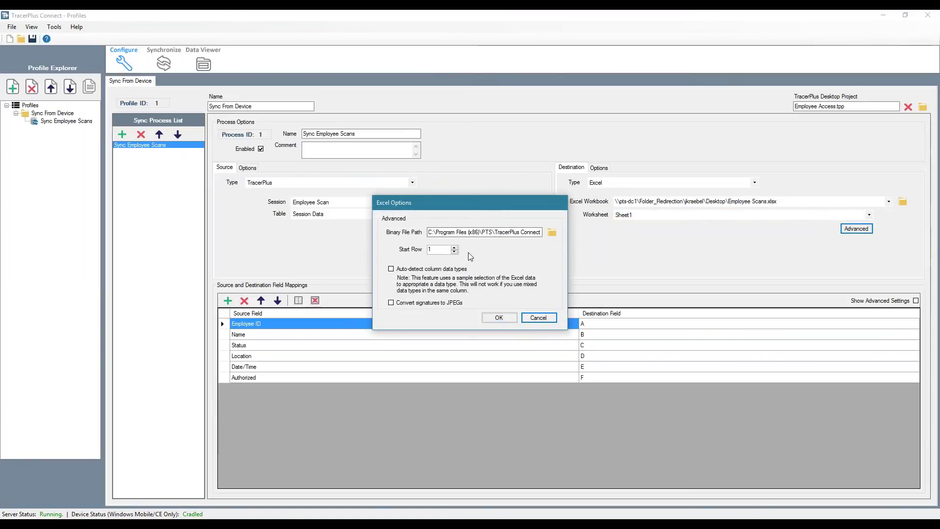
{"action": "left_click", "coordinate": [454, 248]}
{"action": "left_click", "coordinate": [496, 318]}
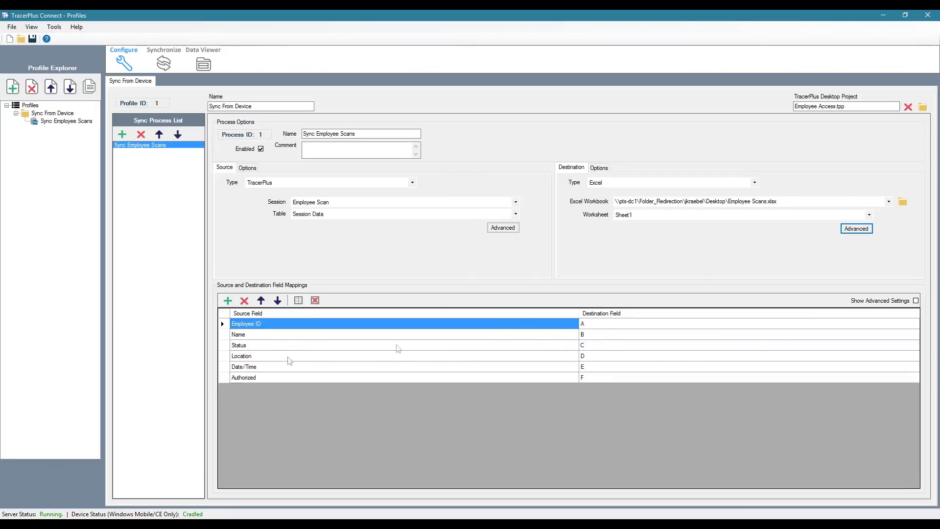
{"action": "left_click", "coordinate": [249, 377]}
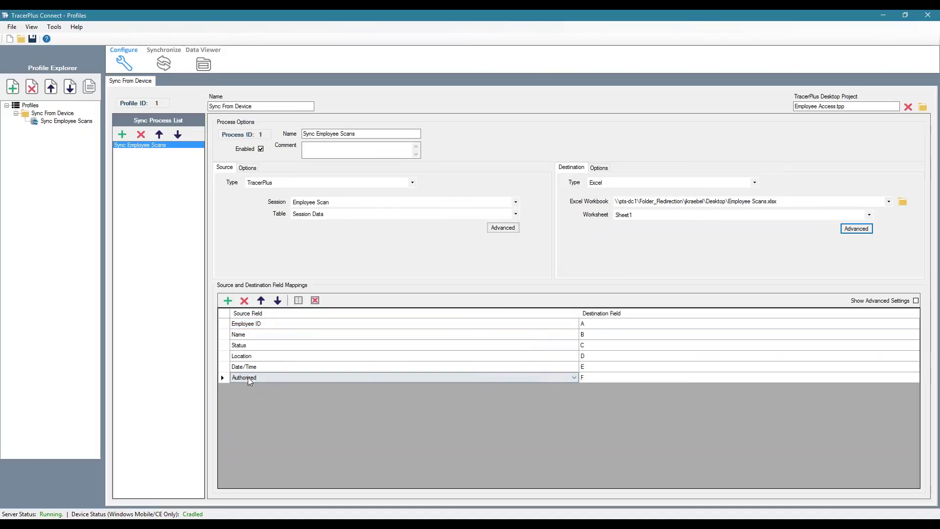
{"action": "left_click", "coordinate": [244, 301]}
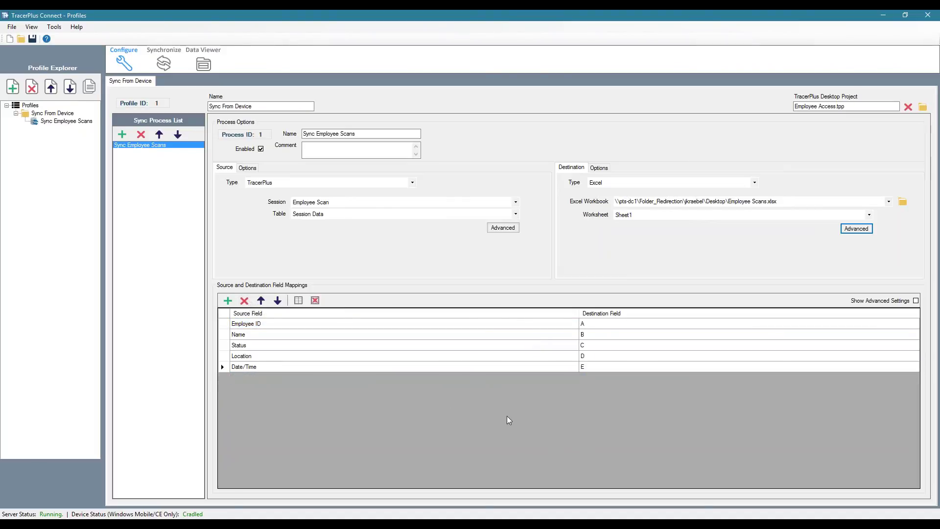
Step: Keep Post Type as Append and enable Delete After Transfer, accepting its warning
{"action": "left_click", "coordinate": [600, 169]}
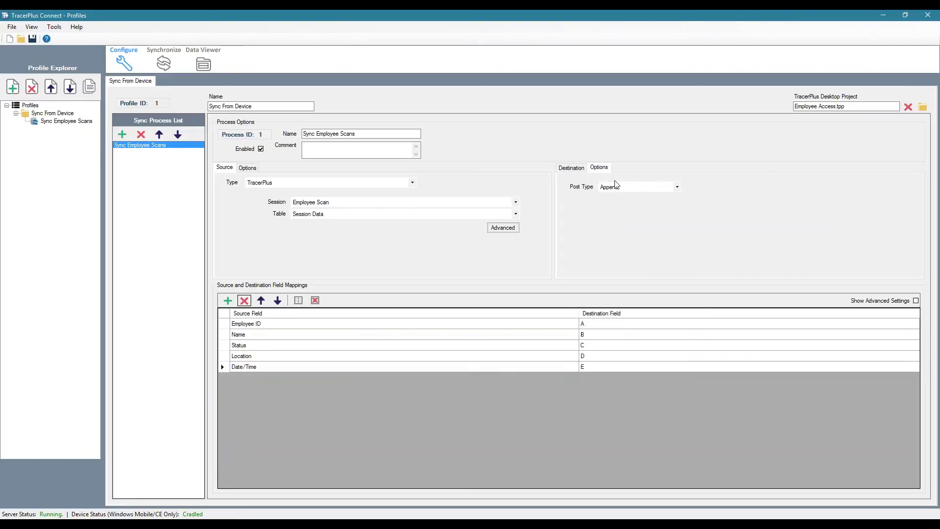
{"action": "left_click", "coordinate": [634, 190]}
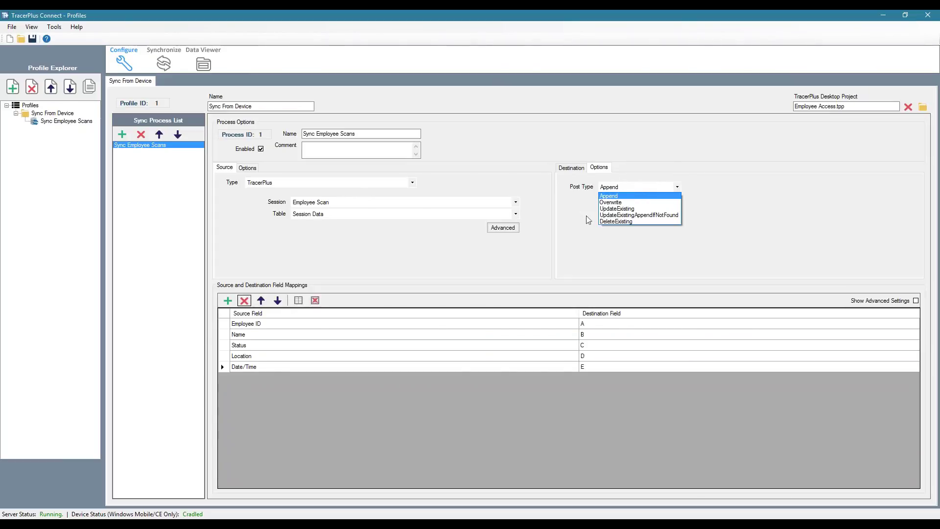
{"action": "left_click", "coordinate": [599, 255]}
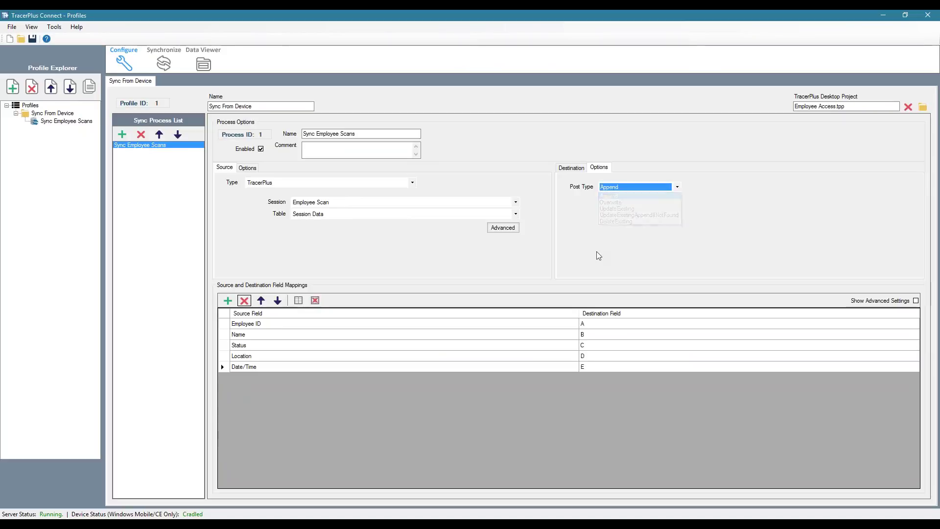
{"action": "left_click", "coordinate": [250, 168]}
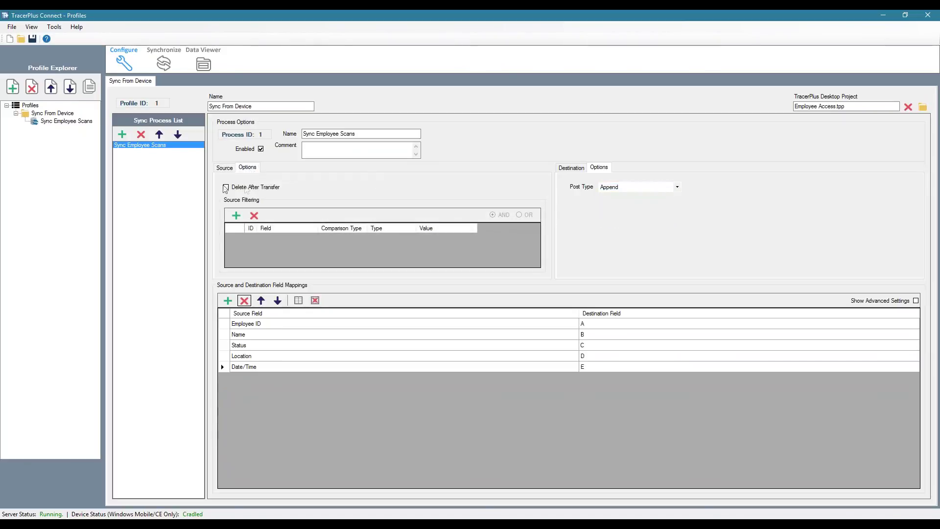
{"action": "left_click", "coordinate": [227, 187]}
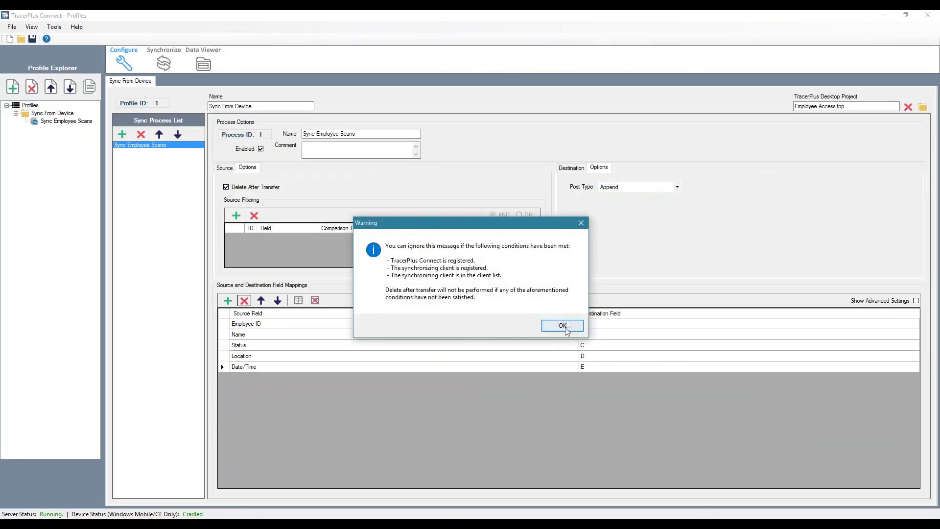
{"action": "left_click", "coordinate": [566, 332]}
{"action": "left_click", "coordinate": [224, 167]}
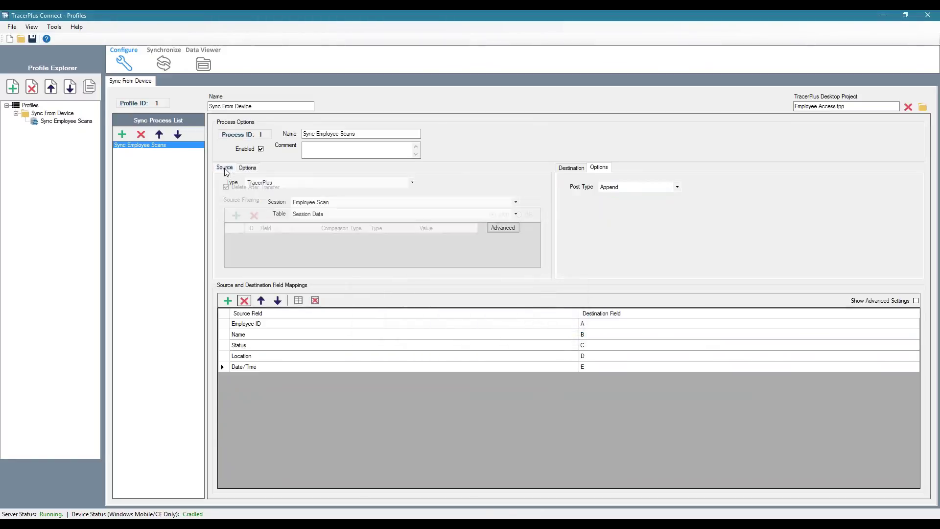
Step: Save the Connect configuration as the 'Employee Scans' project and switch to the Synchronize view
{"action": "left_click", "coordinate": [32, 39]}
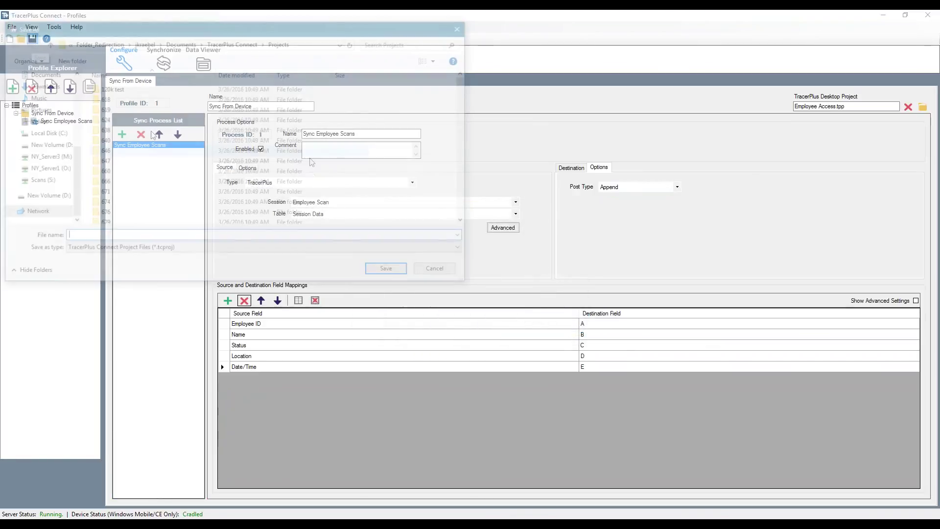
{"action": "type", "text": "Empl"}
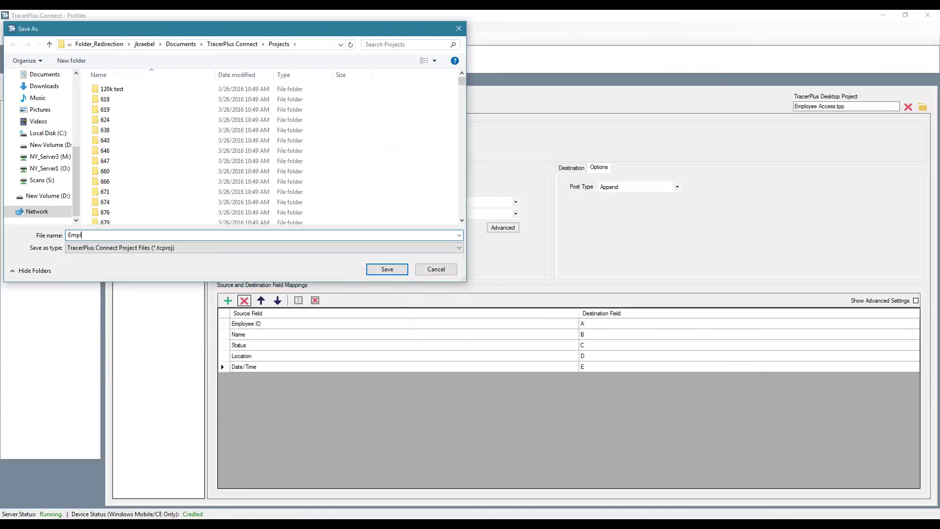
{"action": "type", "text": "oyee Scans"}
{"action": "left_click", "coordinate": [379, 270]}
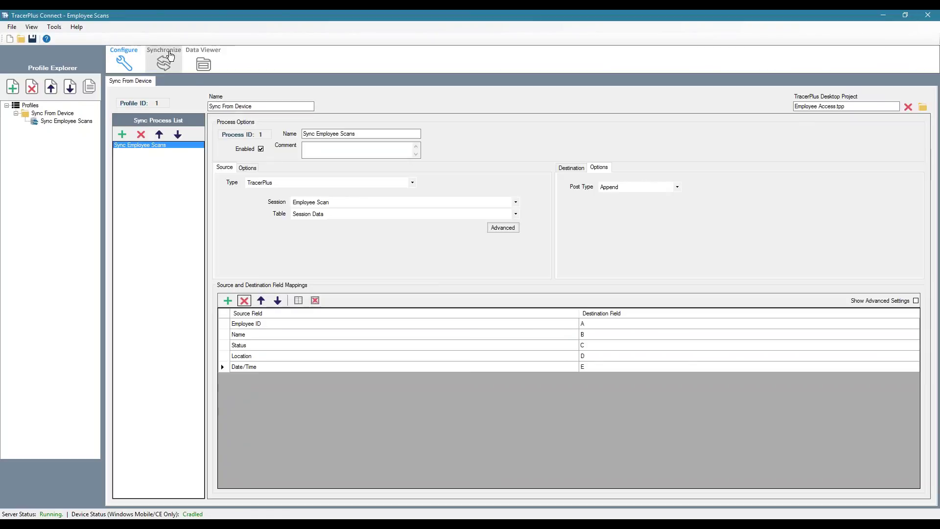
{"action": "left_click", "coordinate": [164, 63]}
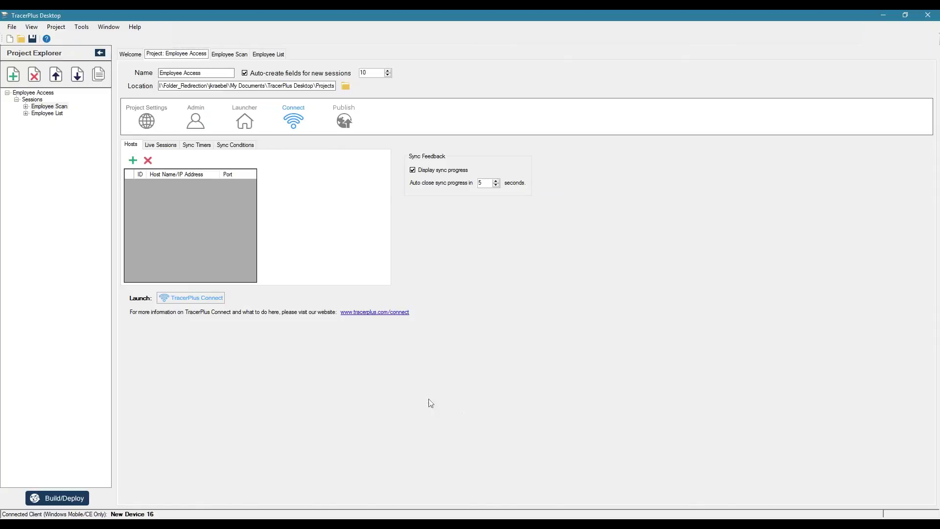
Step: Add a sync host with address 192.168.4.112 to the Employee Access project
{"action": "left_click", "coordinate": [132, 160]}
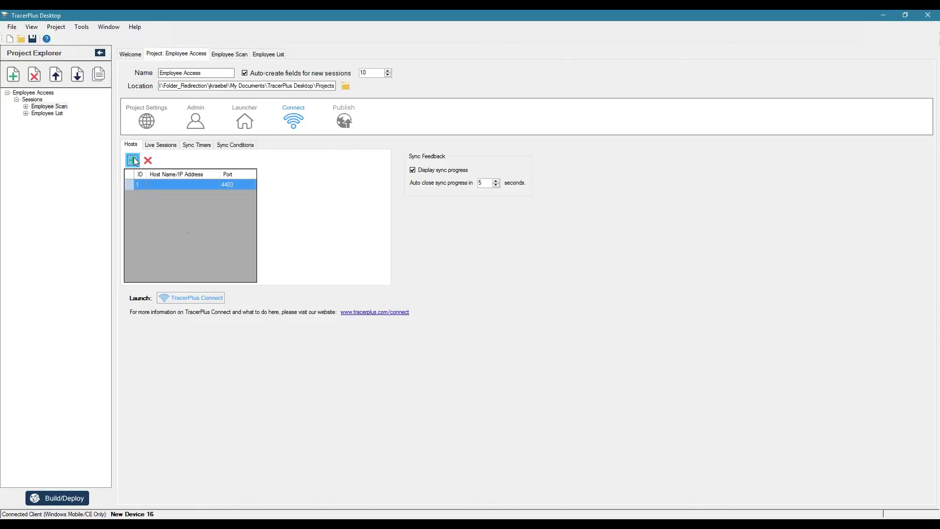
{"action": "left_click", "coordinate": [157, 185]}
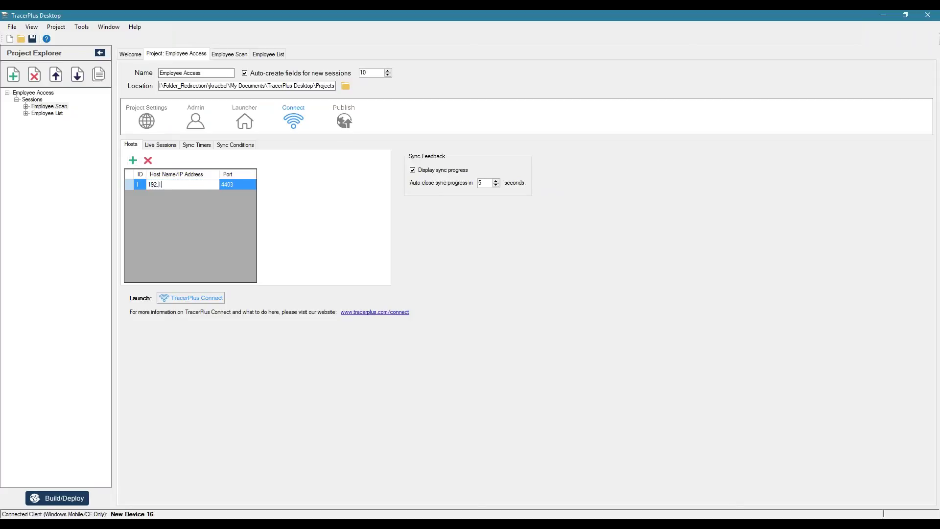
{"action": "key", "text": "Tab"}
Step: Review the live session, sync timer and condition settings, then open the Employee Scan session
{"action": "left_click", "coordinate": [163, 145]}
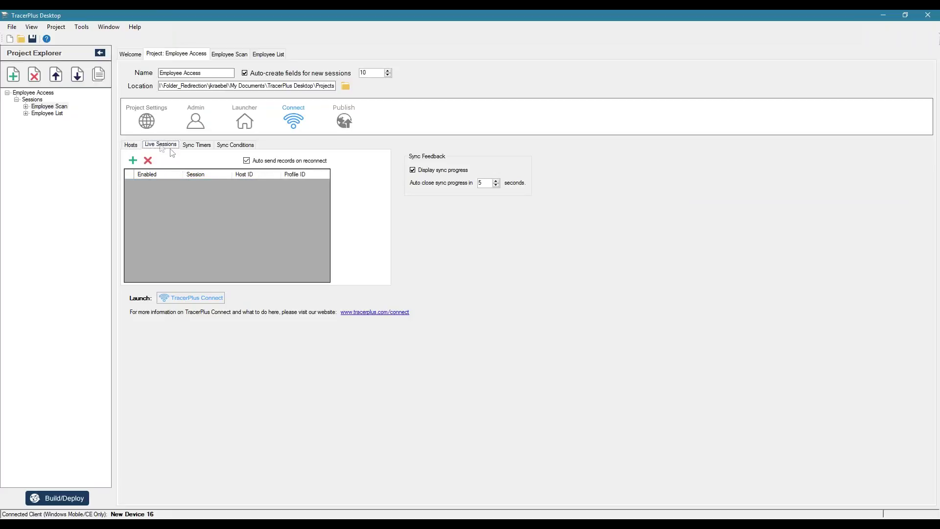
{"action": "left_click", "coordinate": [196, 145]}
{"action": "left_click", "coordinate": [245, 146]}
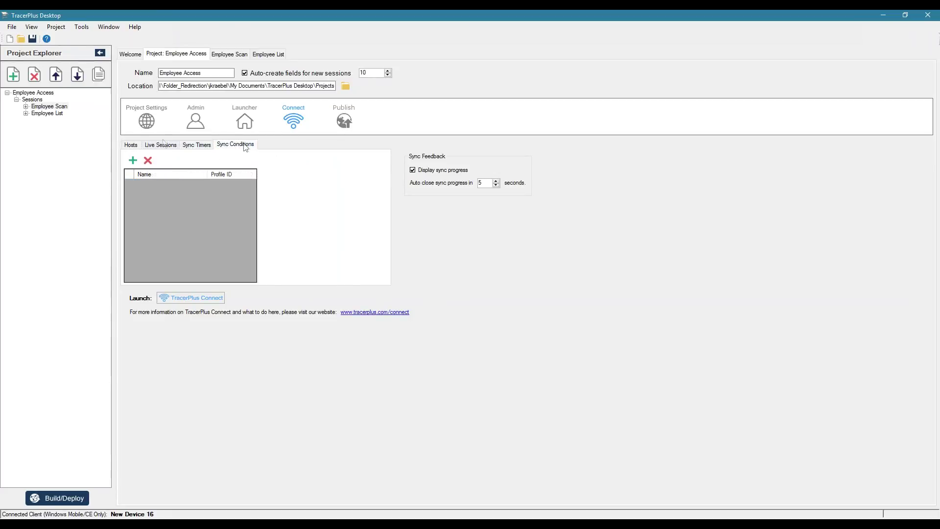
{"action": "left_click", "coordinate": [131, 145]}
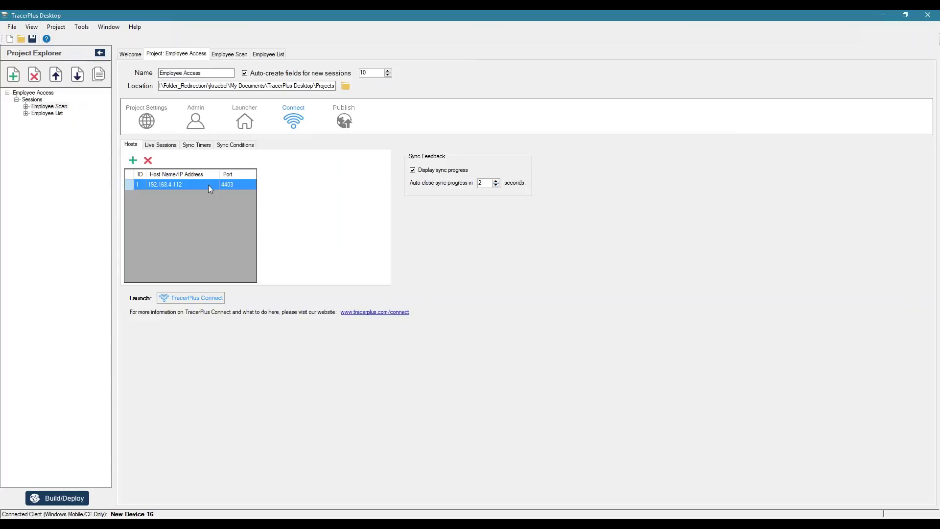
{"action": "left_click", "coordinate": [48, 108]}
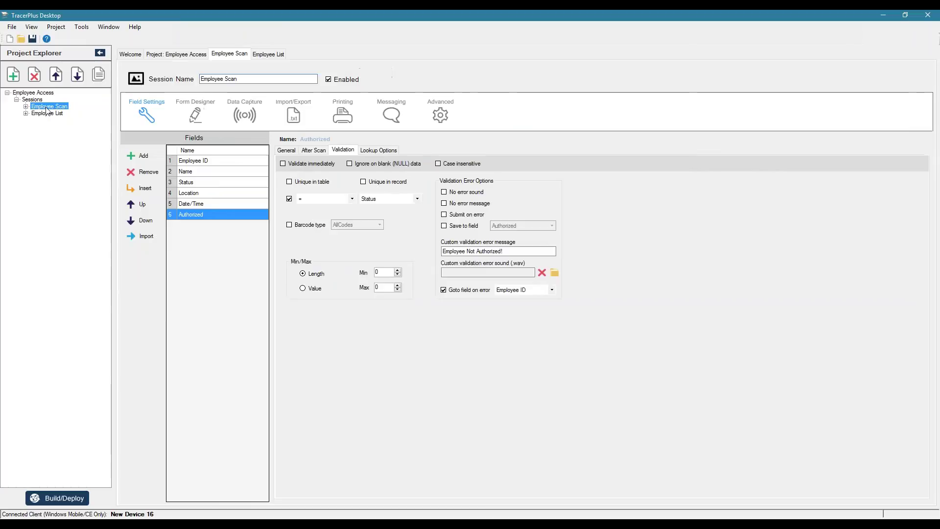
Step: In Form Designer, place a wider, taller button below the Date/Time field
{"action": "left_click", "coordinate": [195, 114]}
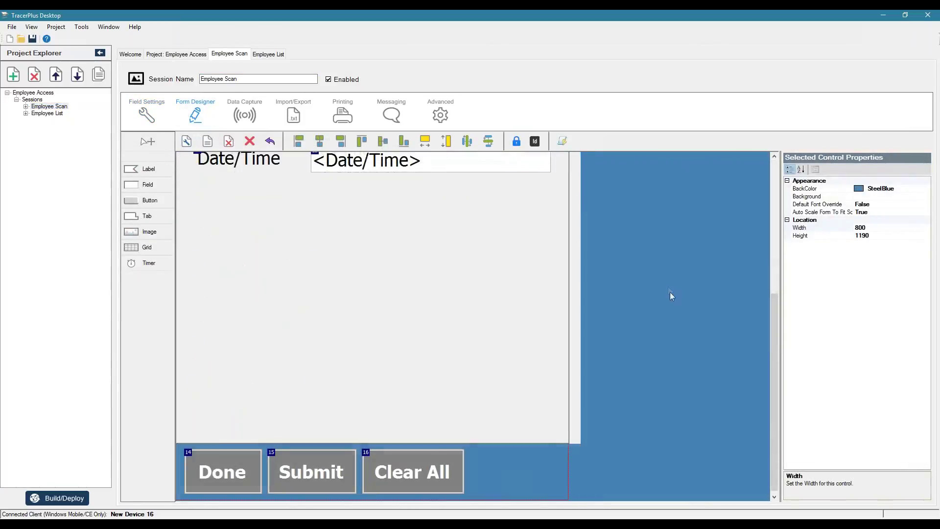
{"action": "scroll", "coordinate": [669, 292], "scroll_direction": "up", "scroll_amount": 2}
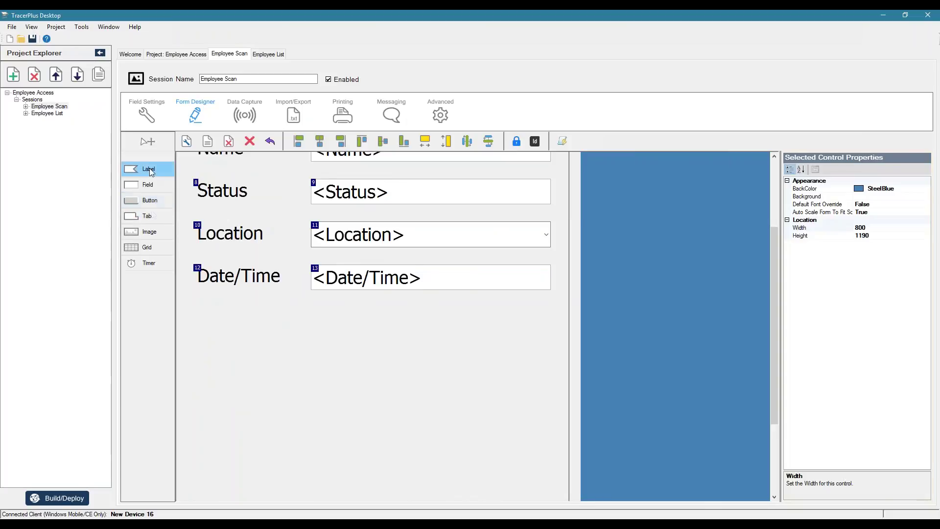
{"action": "left_click", "coordinate": [152, 202]}
{"action": "left_click", "coordinate": [342, 314]}
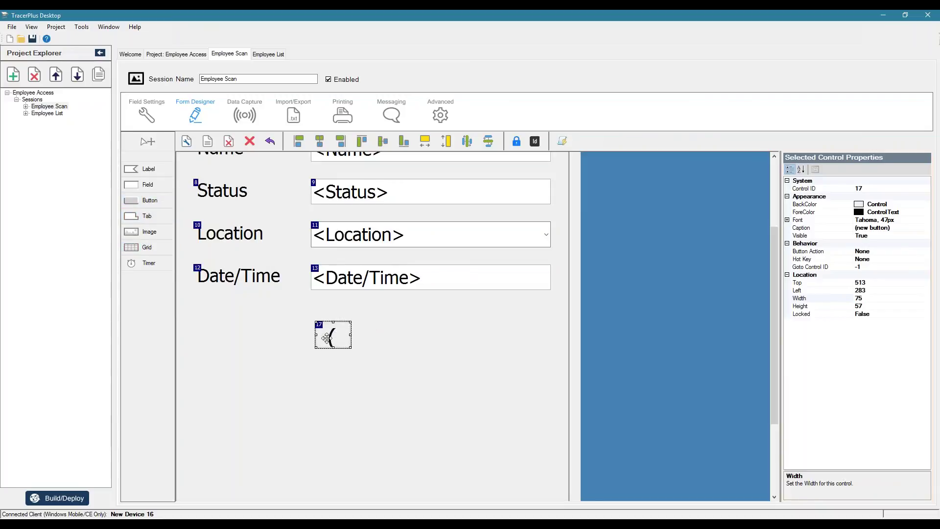
{"action": "left_click_drag", "start_coordinate": [351, 334], "coordinate": [470, 335]}
{"action": "mouse_move", "coordinate": [392, 349]}
{"action": "left_mouse_down"}
{"action": "mouse_move", "coordinate": [390, 371]}
{"action": "mouse_move", "coordinate": [373, 350]}
{"action": "left_mouse_up"}
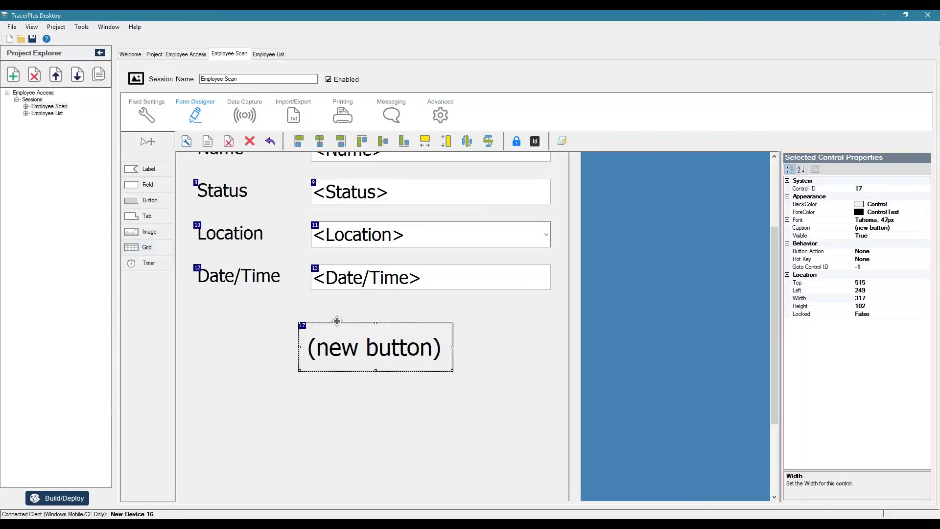
Step: Caption the button SYNC and set its Button Action to DoSync
{"action": "left_click", "coordinate": [908, 229]}
{"action": "type", "text": "SYNC"}
{"action": "key", "text": "Down"}
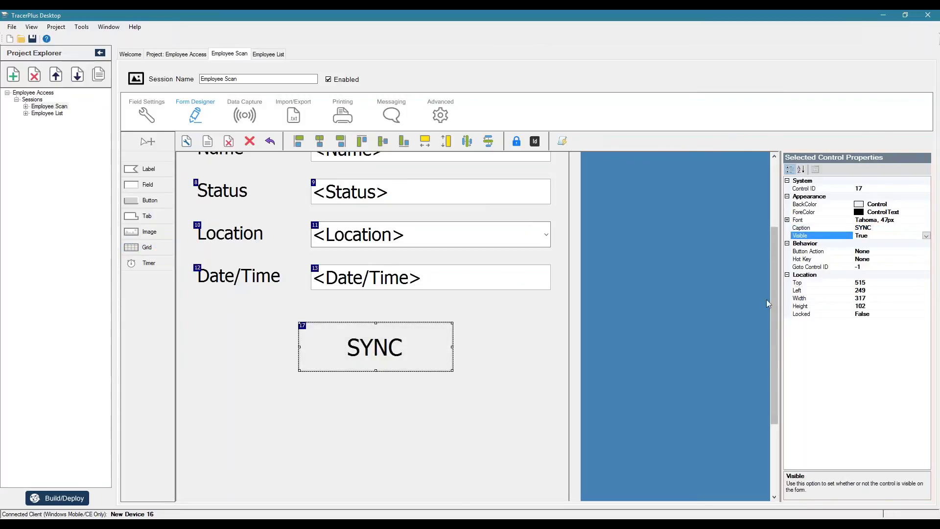
{"action": "left_click", "coordinate": [925, 252]}
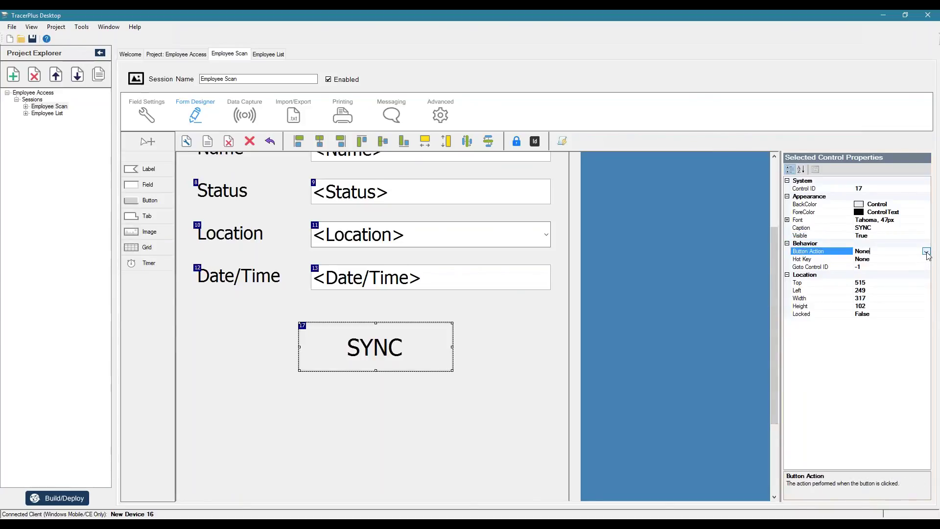
{"action": "left_click", "coordinate": [926, 251]}
{"action": "scroll", "coordinate": [886, 290], "scroll_direction": "down", "scroll_amount": 5}
{"action": "scroll", "coordinate": [876, 323], "scroll_direction": "down", "scroll_amount": 3}
{"action": "scroll", "coordinate": [875, 324], "scroll_direction": "down", "scroll_amount": 3}
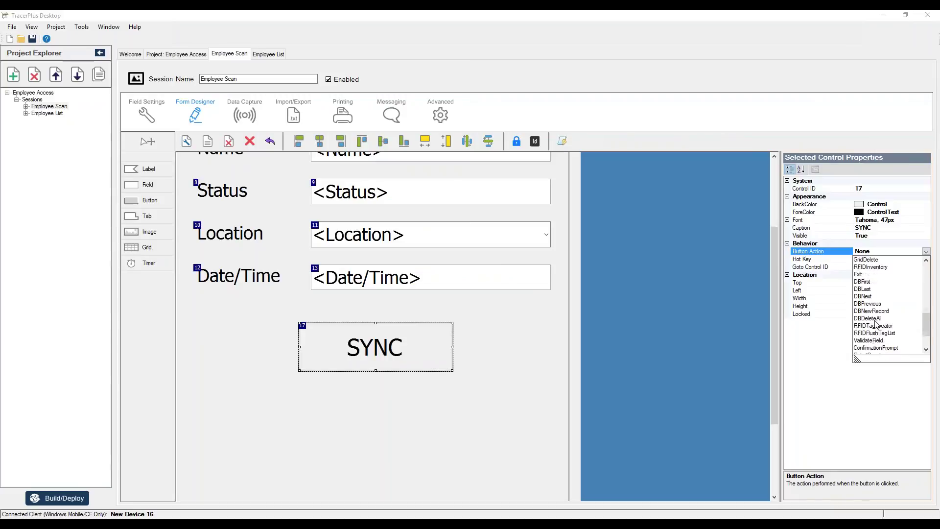
{"action": "scroll", "coordinate": [869, 324], "scroll_direction": "up", "scroll_amount": 5}
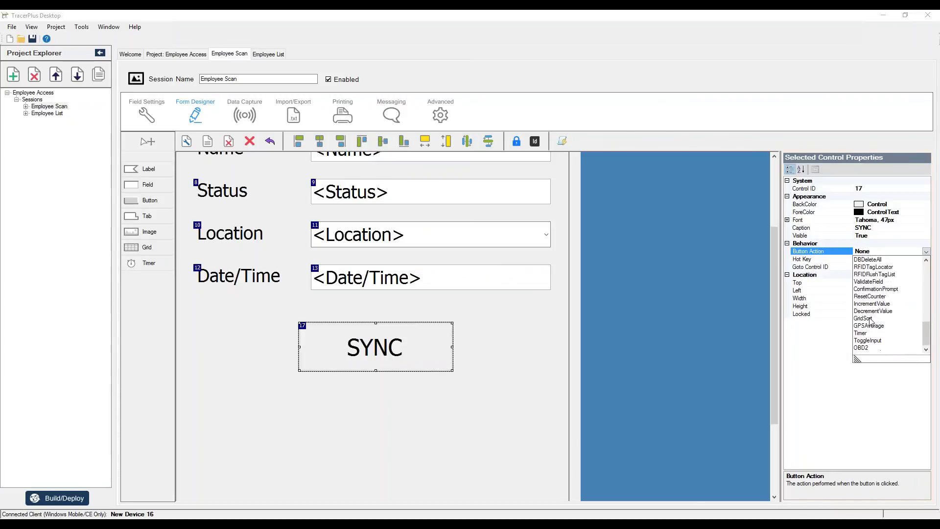
{"action": "left_click", "coordinate": [864, 289]}
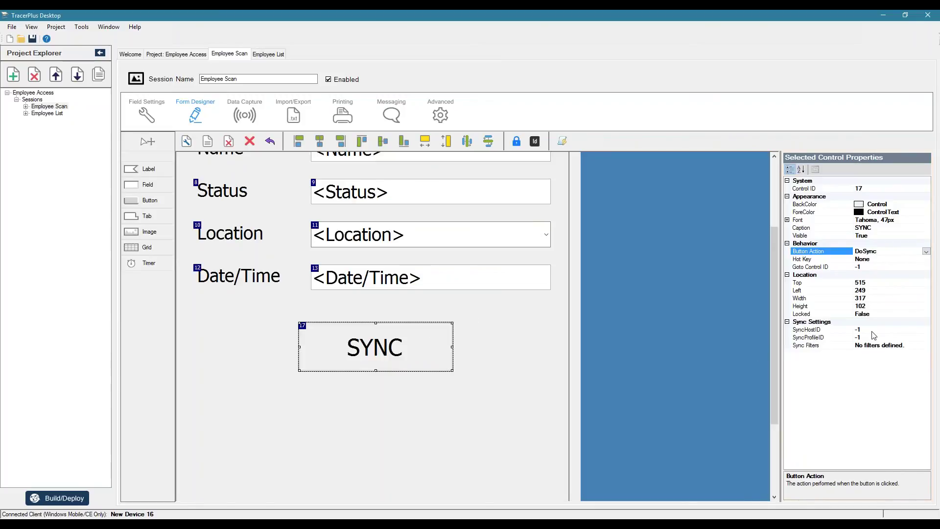
{"action": "left_click", "coordinate": [176, 54]}
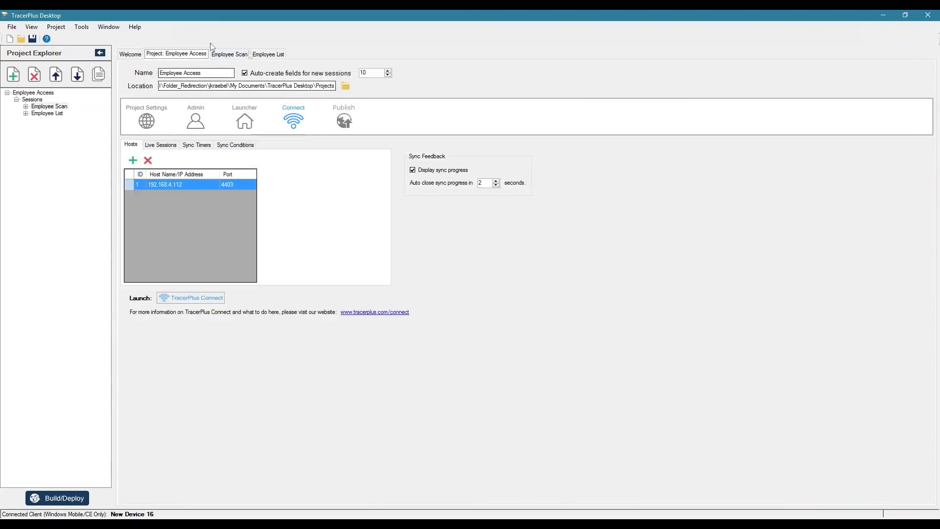
Step: Set the SYNC button's SyncHostID to 1, then look up the Sync Employee Scans profile
{"action": "left_click", "coordinate": [234, 54]}
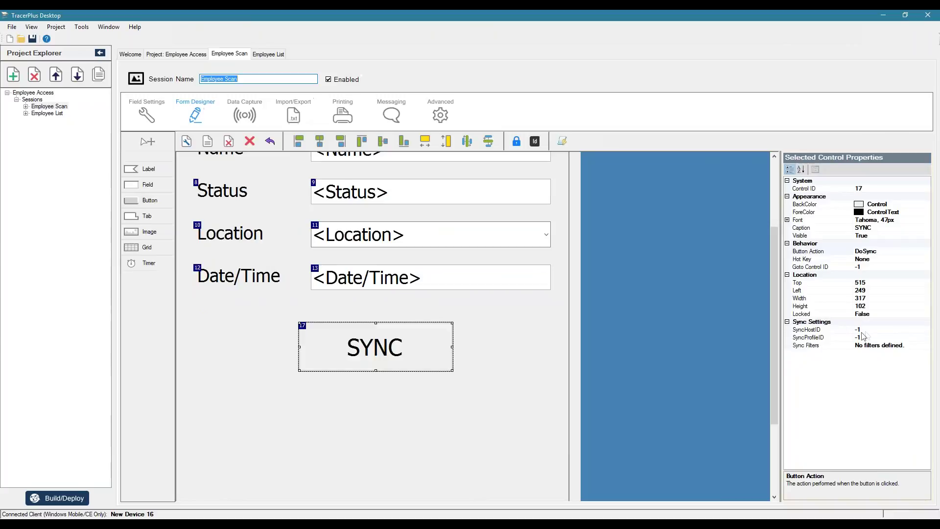
{"action": "left_click", "coordinate": [846, 329]}
{"action": "type", "text": "1"}
{"action": "key", "text": "Down"}
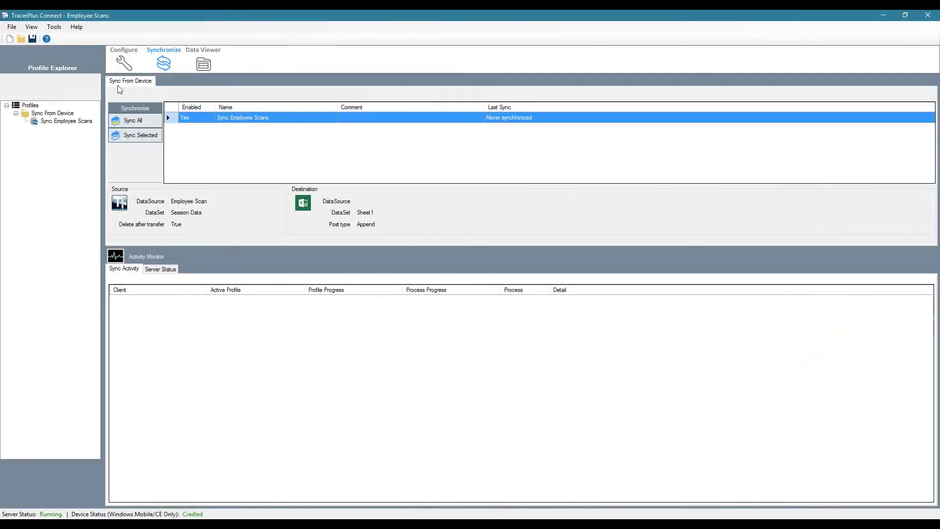
{"action": "left_click", "coordinate": [124, 61]}
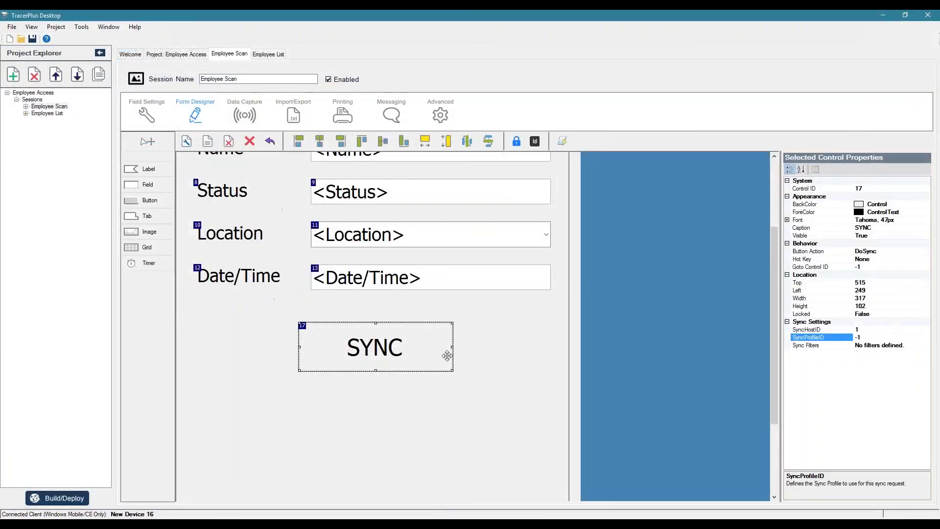
Step: Build and deploy the app to Android via MTP, then open Employee Scan on the mirrored device
{"action": "left_click", "coordinate": [637, 309]}
{"action": "left_click", "coordinate": [57, 498]}
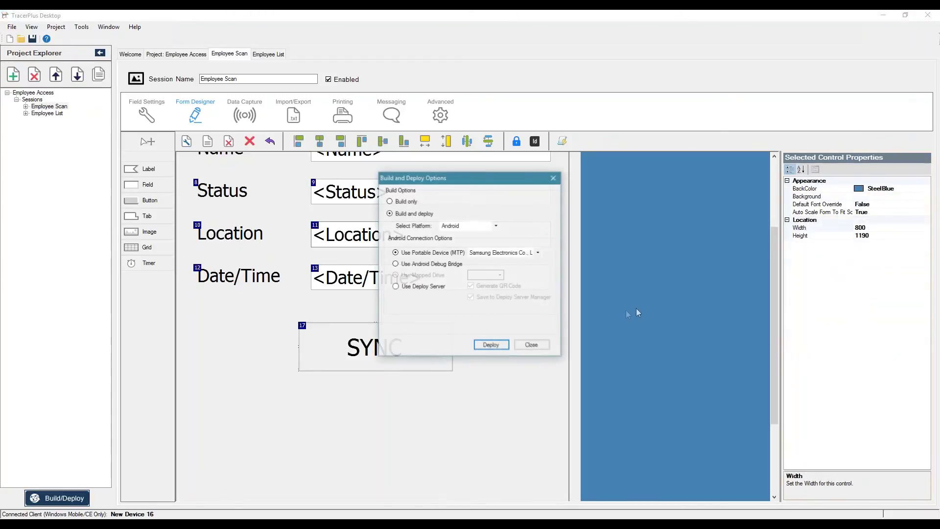
{"action": "left_click", "coordinate": [500, 345]}
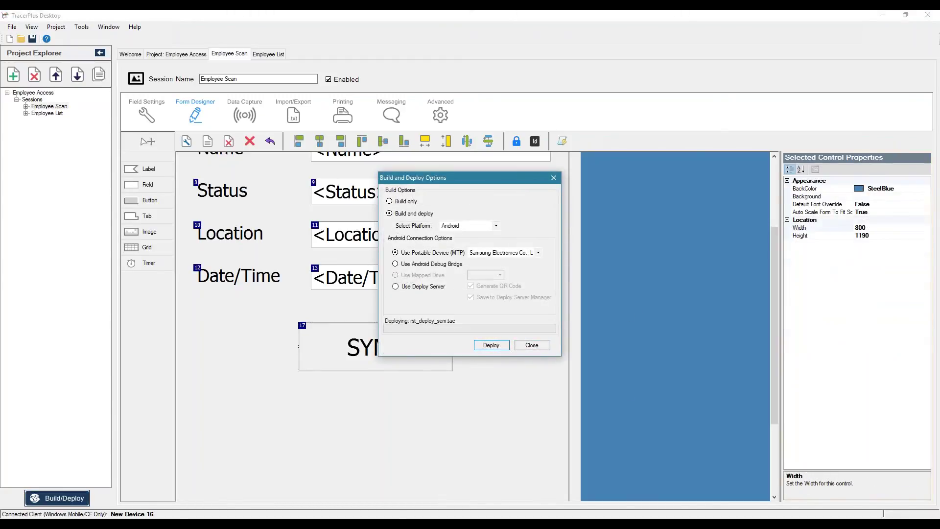
{"action": "left_click", "coordinate": [531, 345]}
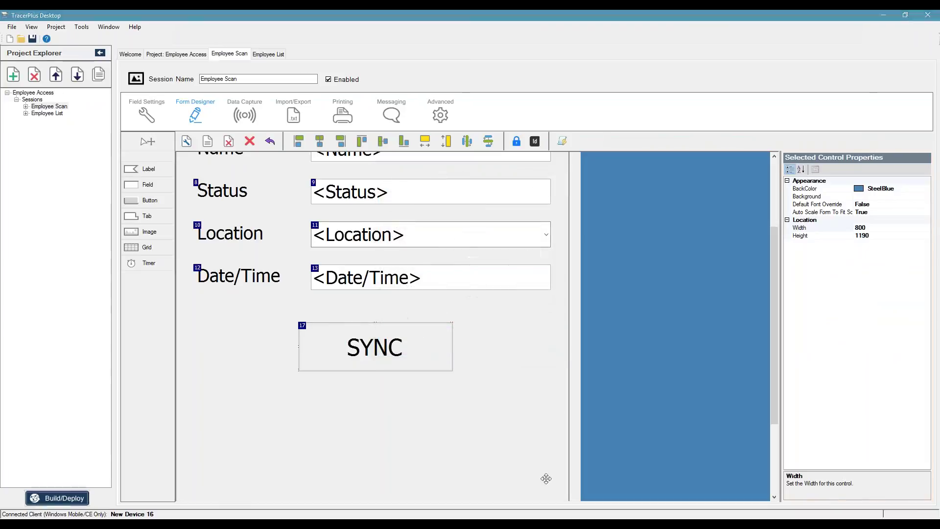
{"action": "key", "text": "alt+Tab"}
{"action": "left_click", "coordinate": [599, 152]}
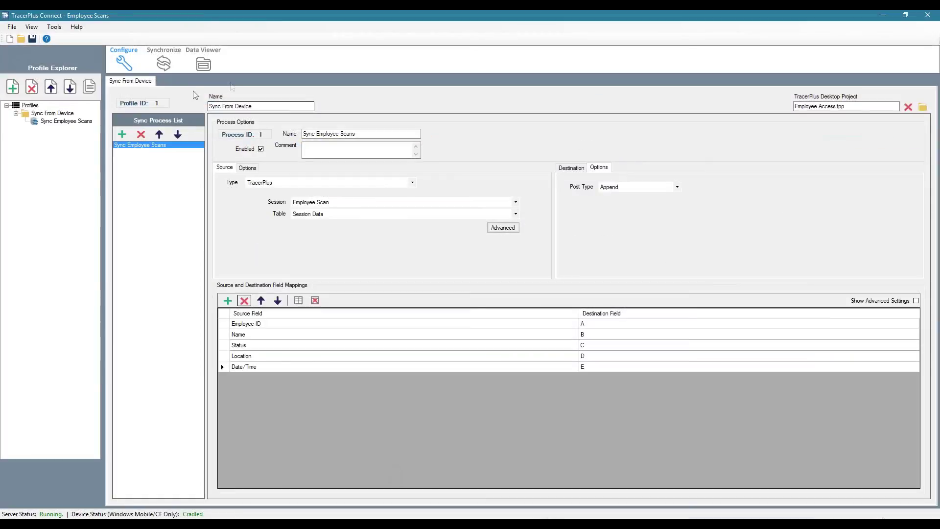
Step: With Connect's Synchronize view showing, sync the four device records from the Employee Scan form
{"action": "left_click", "coordinate": [163, 63]}
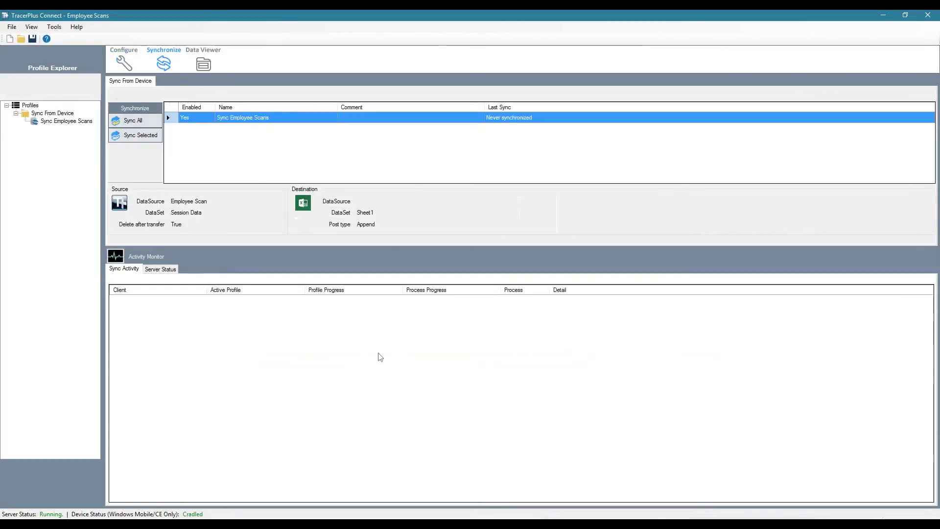
{"action": "key", "text": "alt+Tab"}
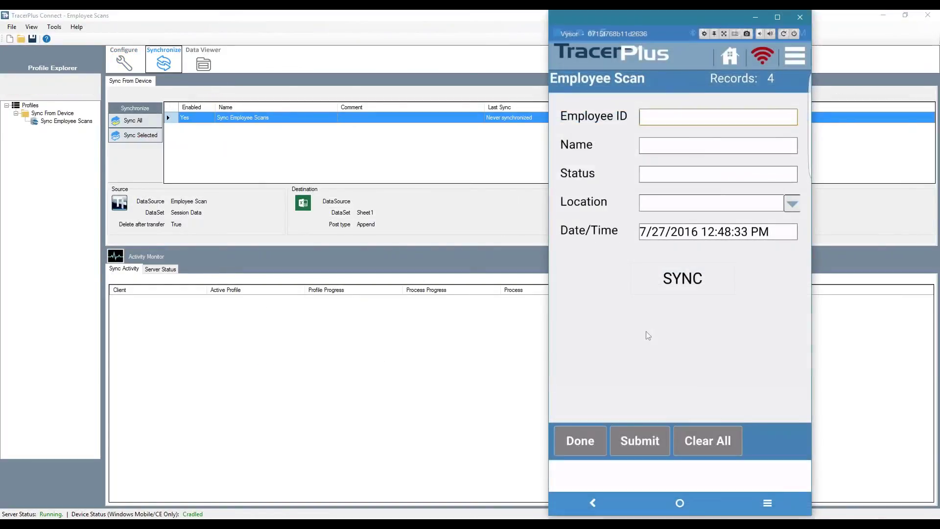
{"action": "left_click", "coordinate": [661, 292]}
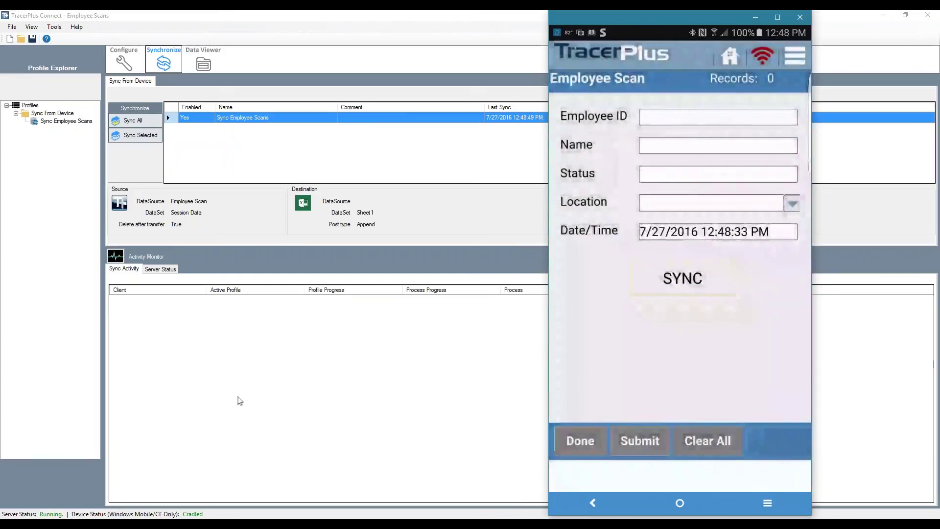
{"action": "key", "text": "super"}
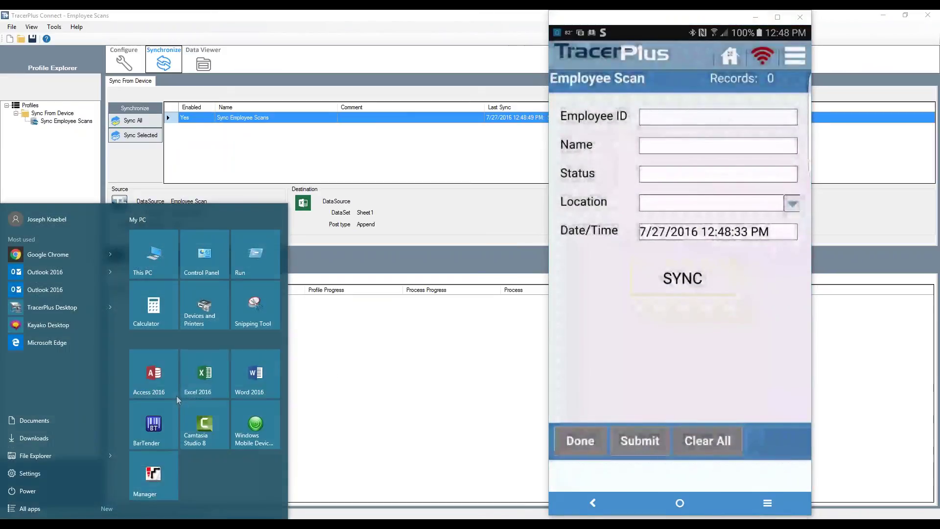
Step: Open Employee Scans.xlsx in Excel from Recent, review the synced rows on Sheet1, then close it
{"action": "left_click", "coordinate": [176, 395]}
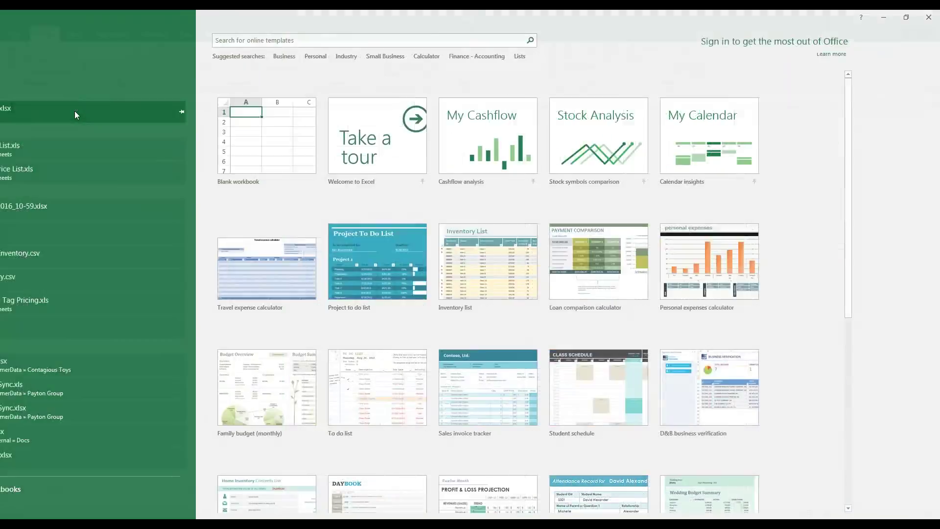
{"action": "left_click", "coordinate": [74, 110]}
{"action": "left_click", "coordinate": [333, 241]}
{"action": "left_click", "coordinate": [274, 359]}
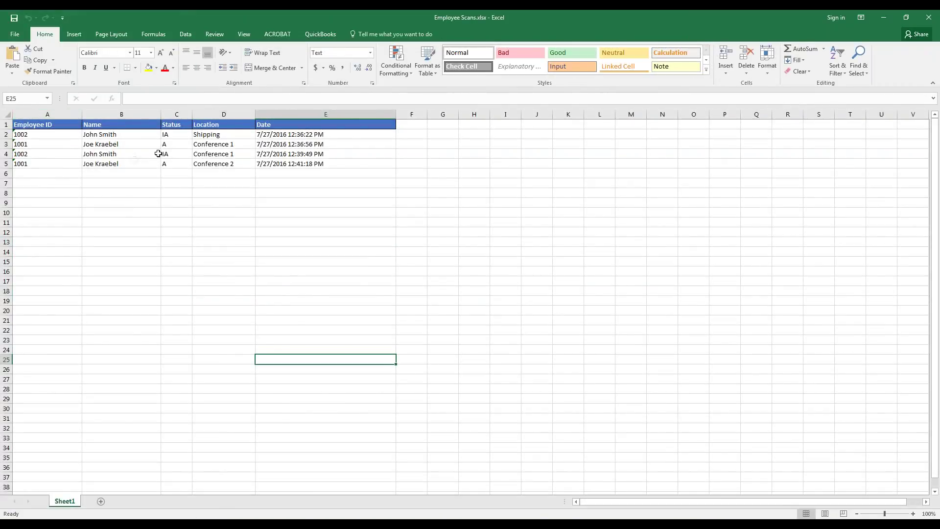
{"action": "left_click", "coordinate": [348, 261]}
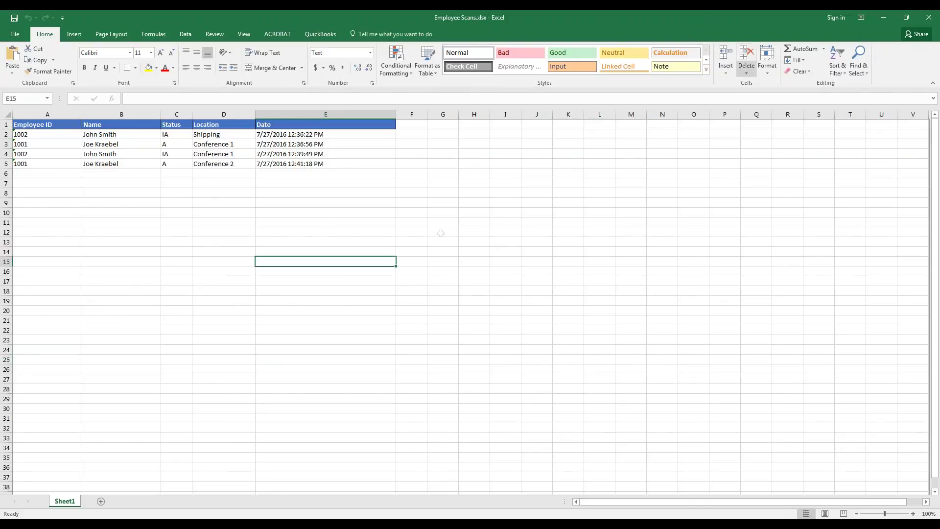
{"action": "left_click", "coordinate": [929, 18]}
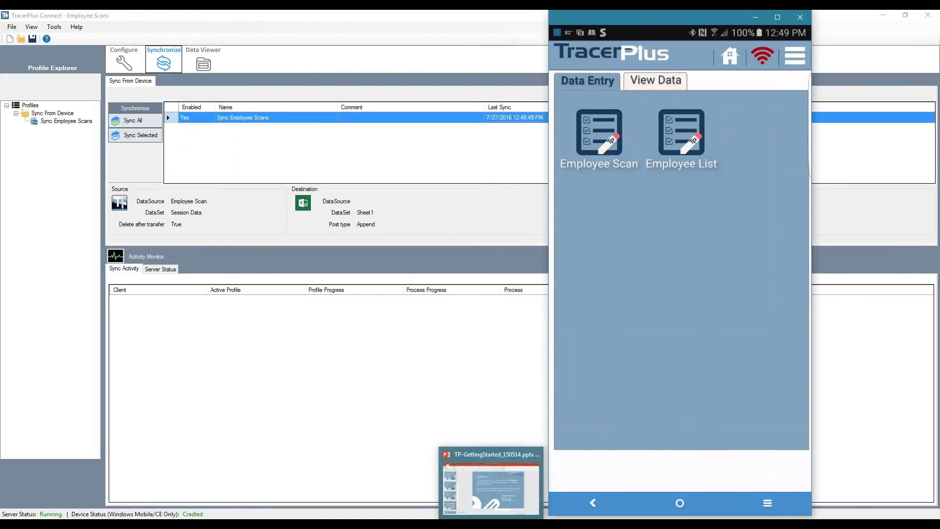
Step: Minimize the phone window and show slide 7, For More Information, in the TP-GettingStarted deck
{"action": "left_click", "coordinate": [757, 18]}
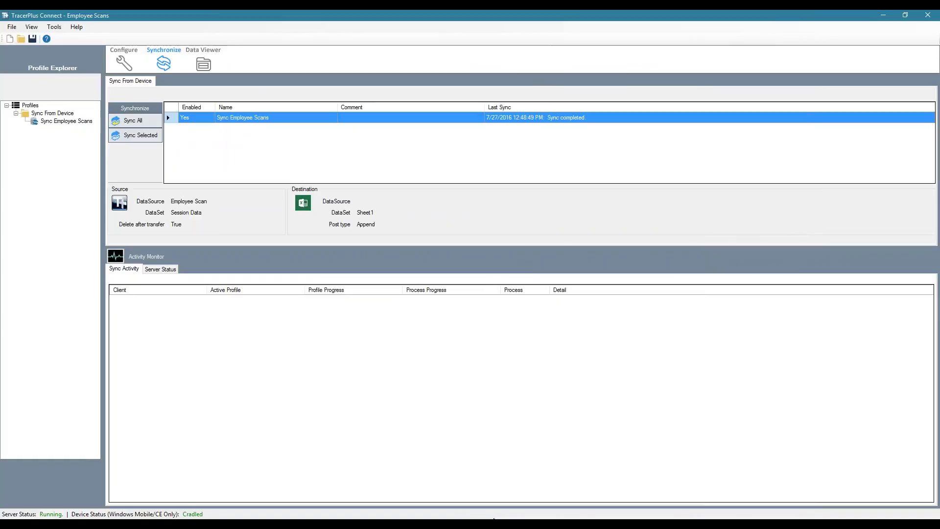
{"action": "left_click", "coordinate": [491, 485]}
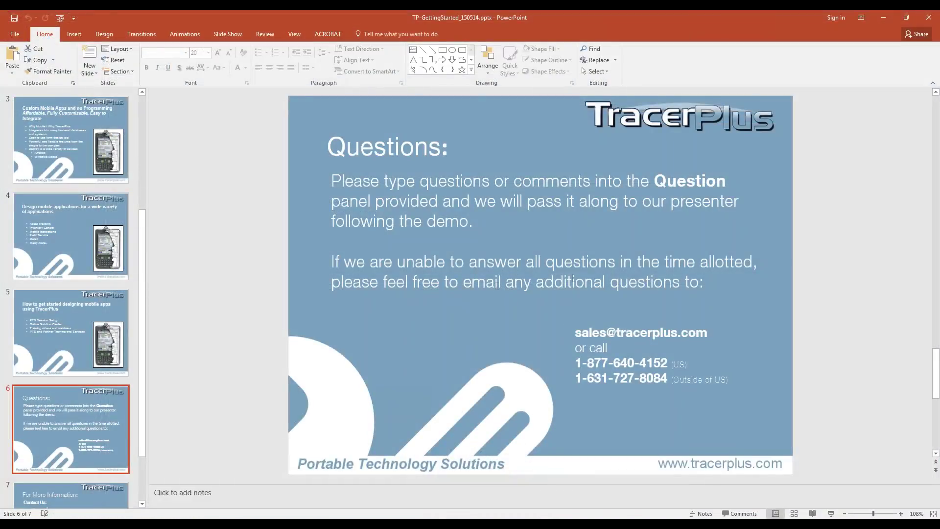
{"action": "scroll", "coordinate": [87, 416], "scroll_direction": "down", "scroll_amount": 3}
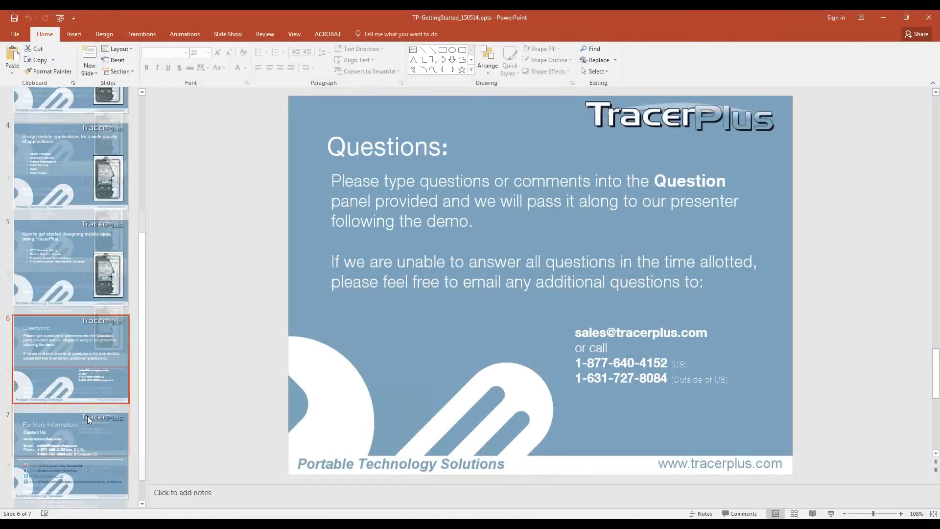
{"action": "left_click", "coordinate": [72, 433]}
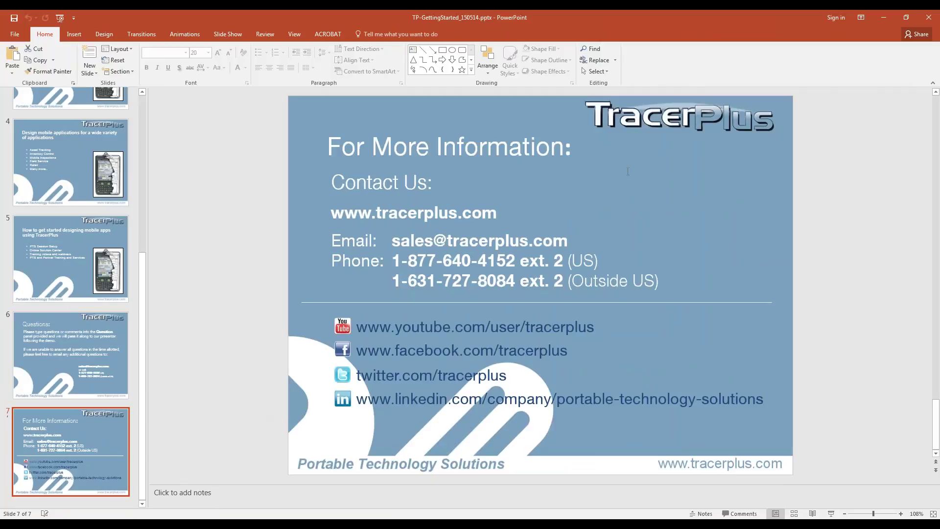